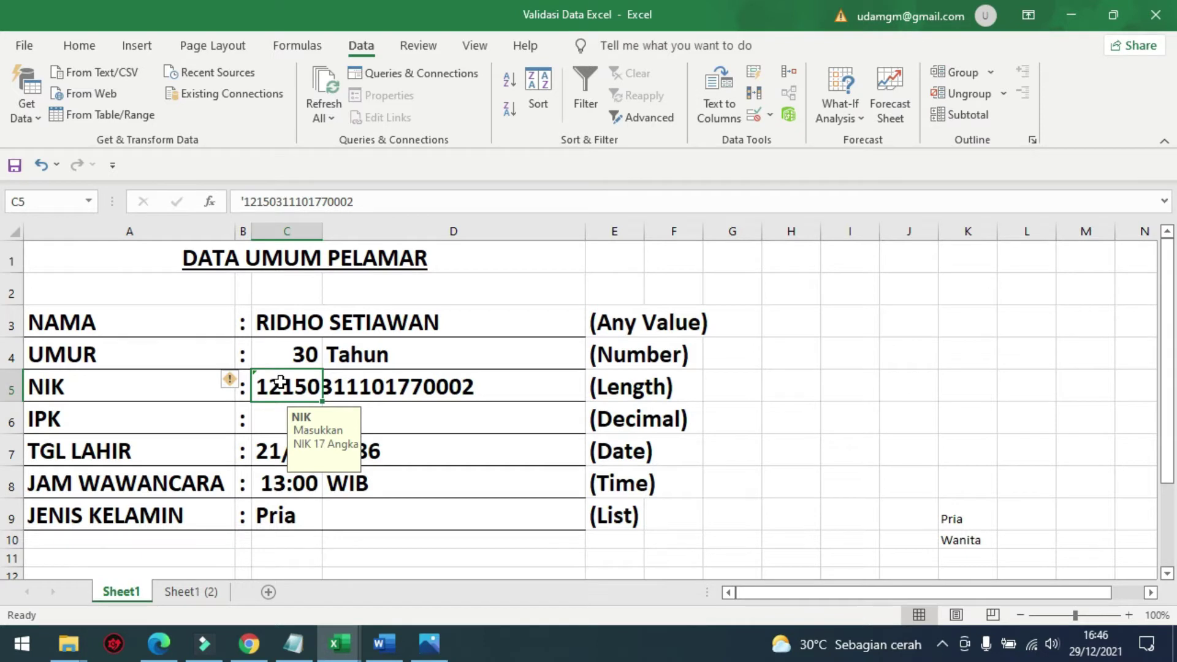
Try to add an extra digit to the NIK in cell C5 to test its length validation
double_click(279, 382)
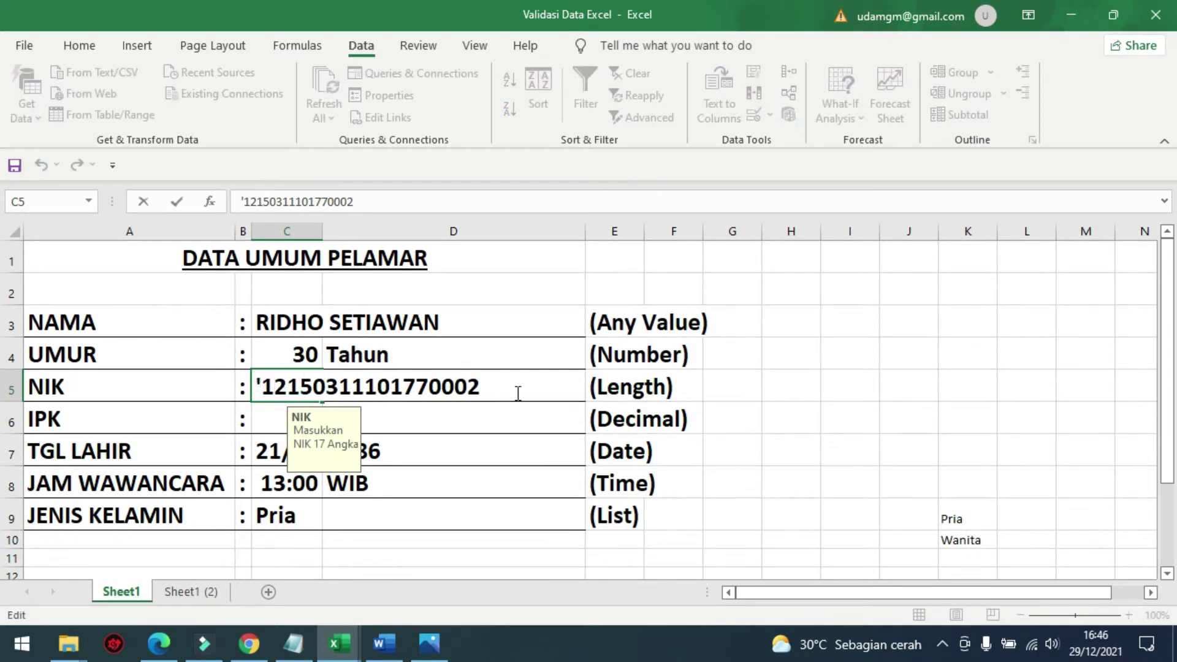
text(5)
key(Return)
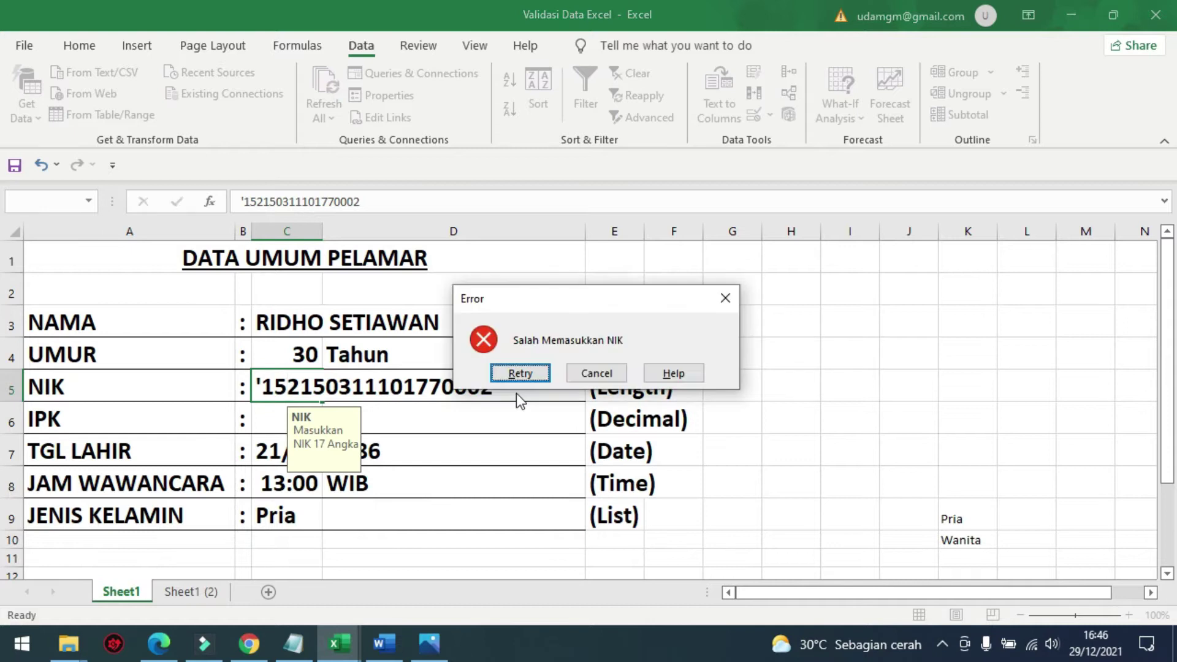
click(578, 368)
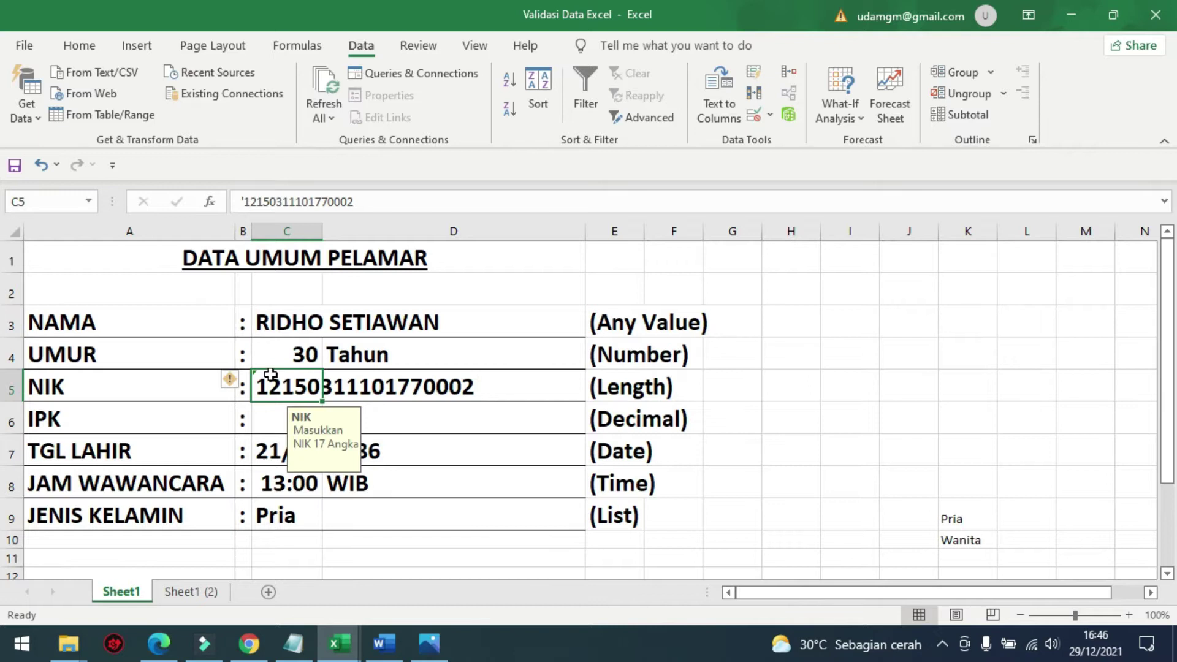
Try both options of the Jenis Kelamin list in cell C9, ending with Wanita selected
click(276, 420)
click(279, 514)
scroll(370, 499, down, 1)
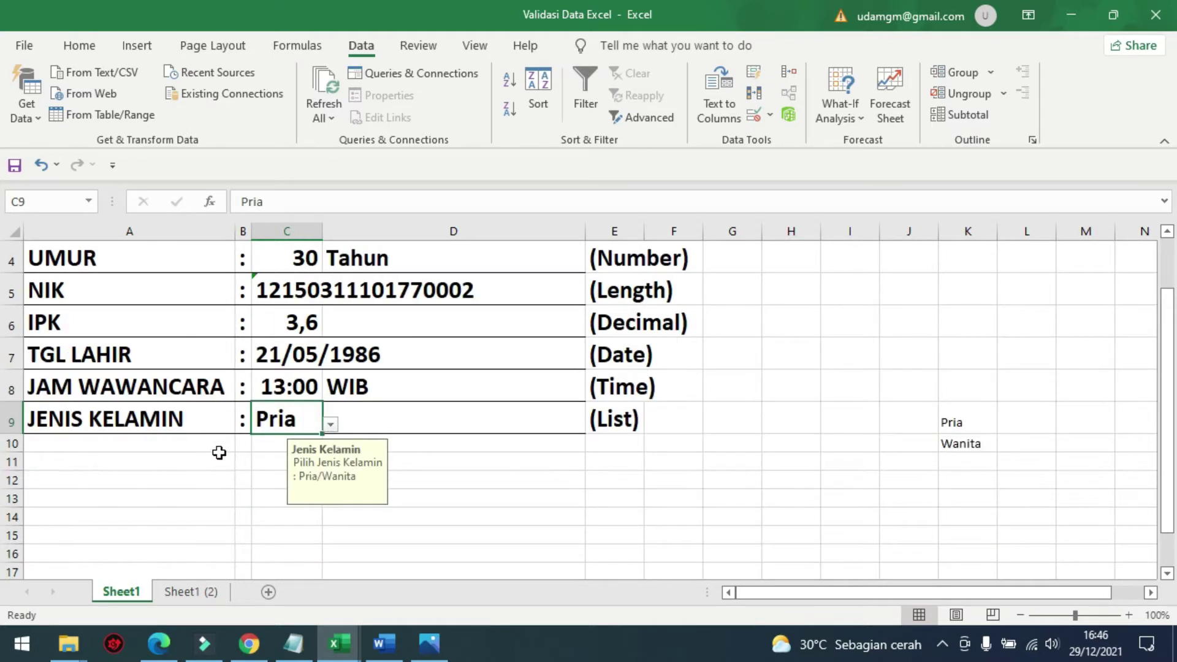
click(331, 424)
click(273, 451)
click(330, 424)
click(310, 440)
click(330, 424)
click(273, 451)
scroll(339, 421, up, 1)
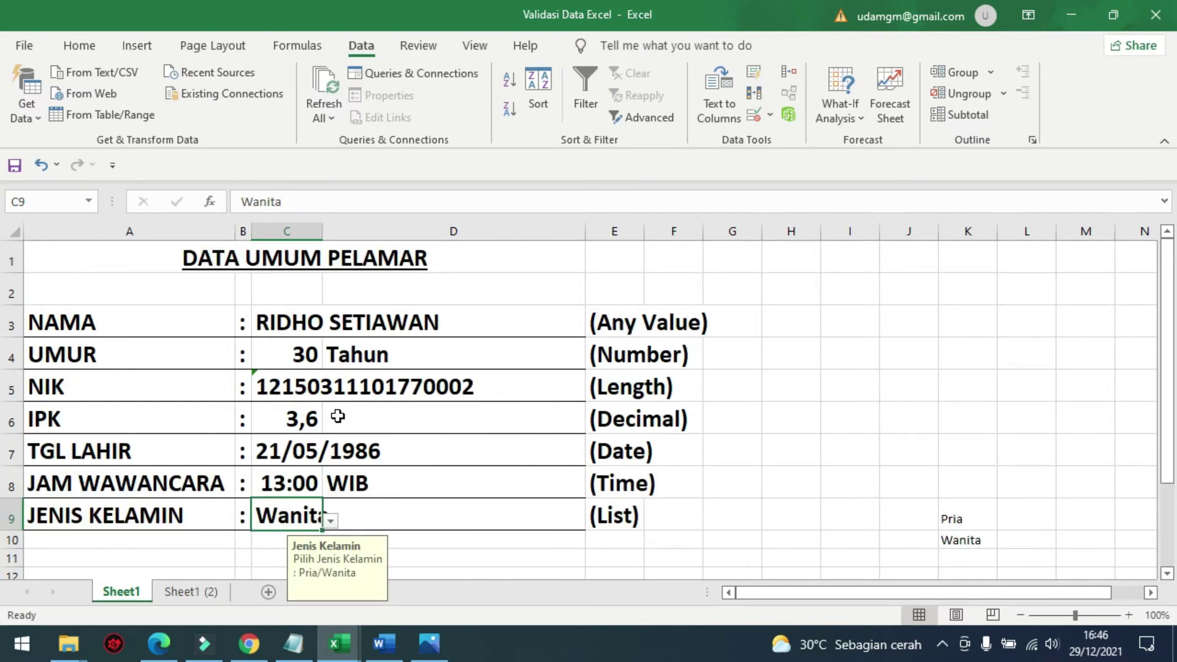
Examine the criteria types available in the Data Validation settings for cell E4, leaving without changes
click(296, 328)
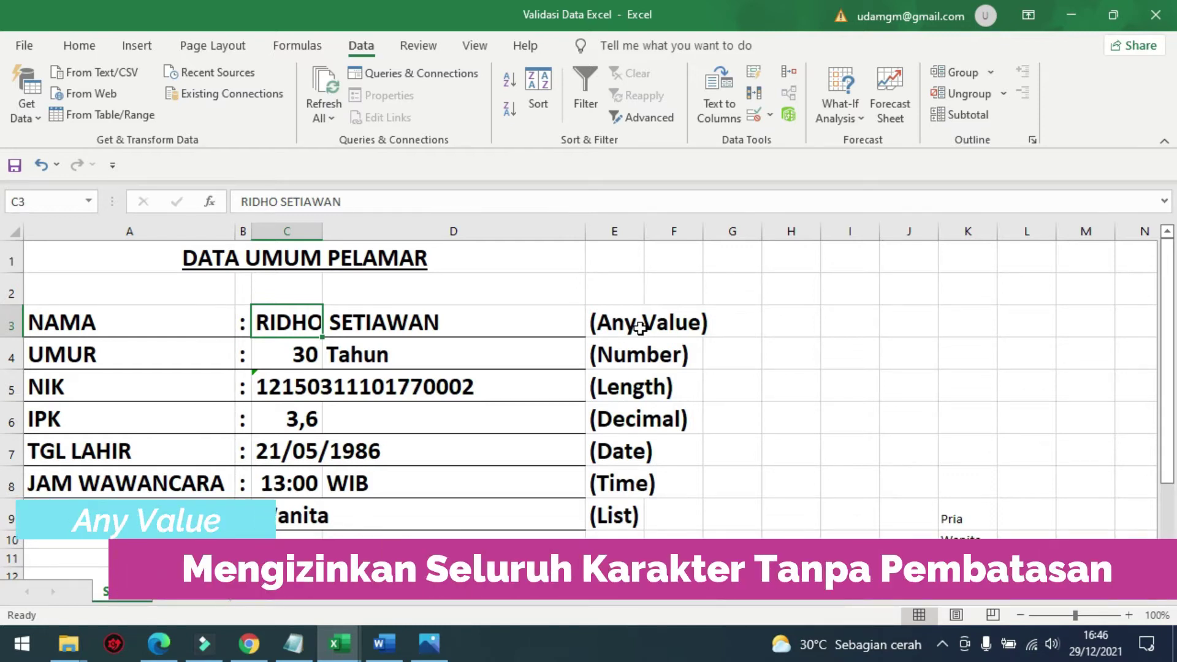
click(652, 357)
click(621, 356)
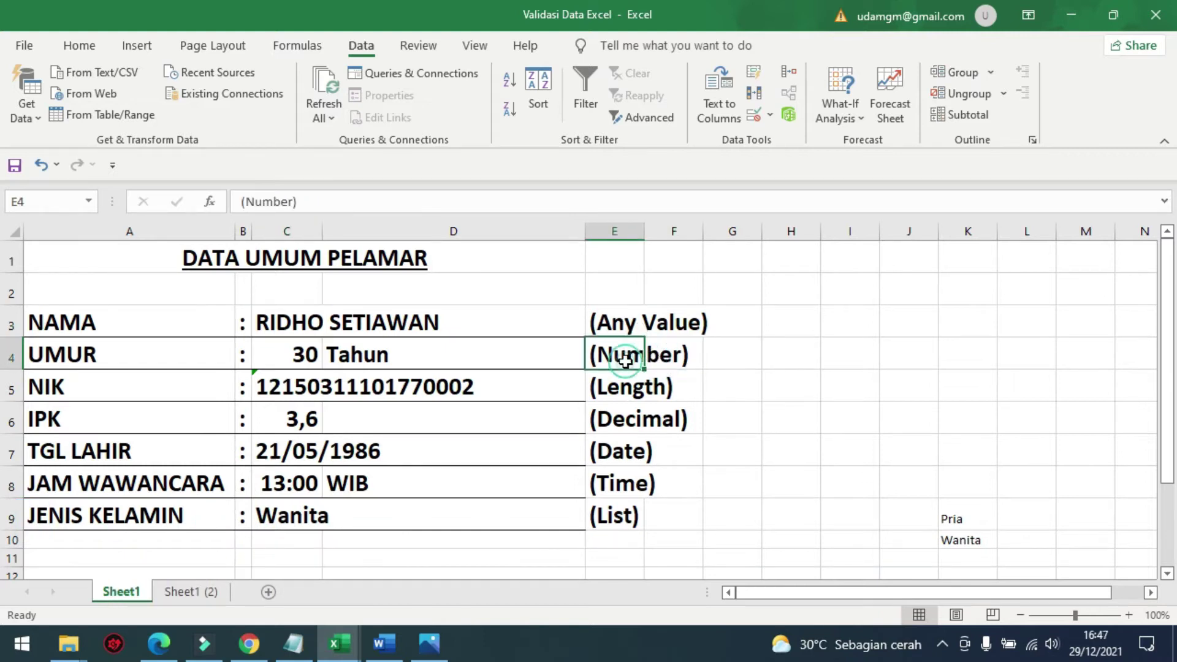
click(770, 116)
click(790, 142)
click(678, 279)
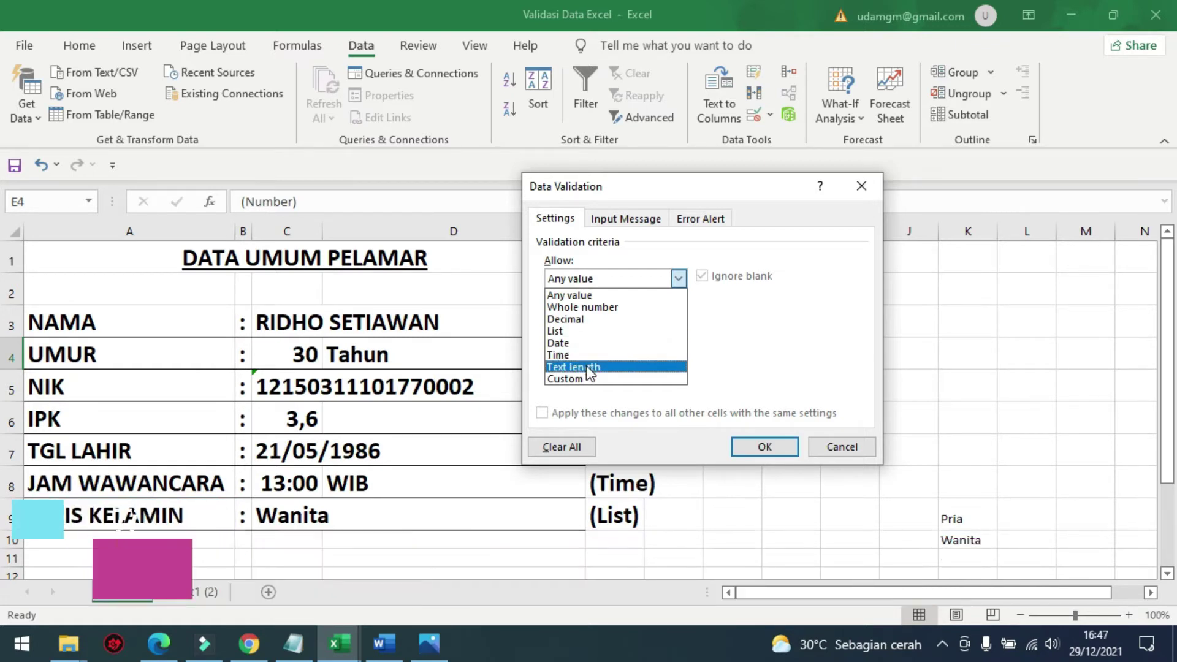
click(843, 446)
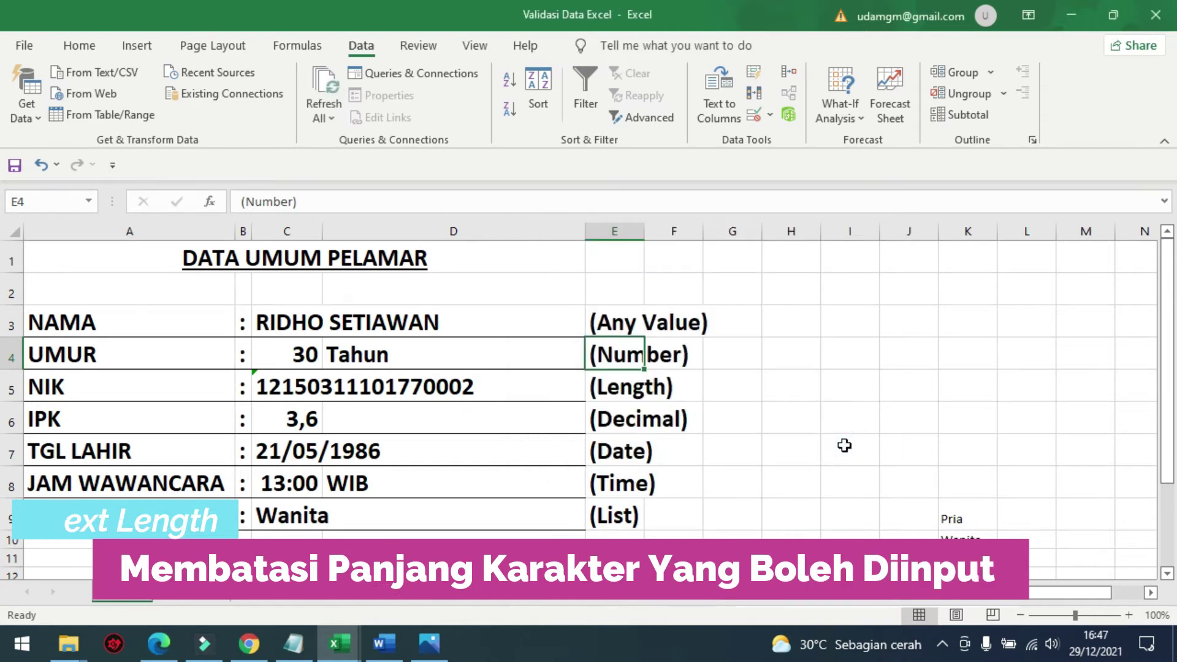
On Sheet1 (2), test the unrestricted age cell C4 with 78 and set it back to 20
click(193, 591)
click(301, 354)
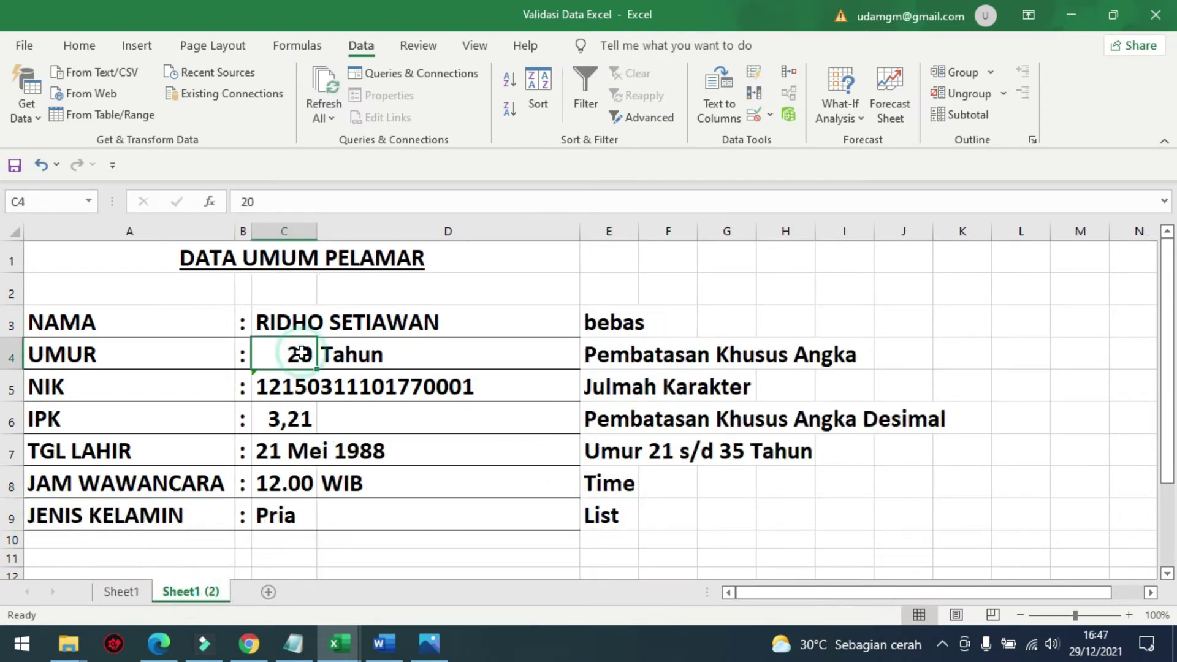
text(78)
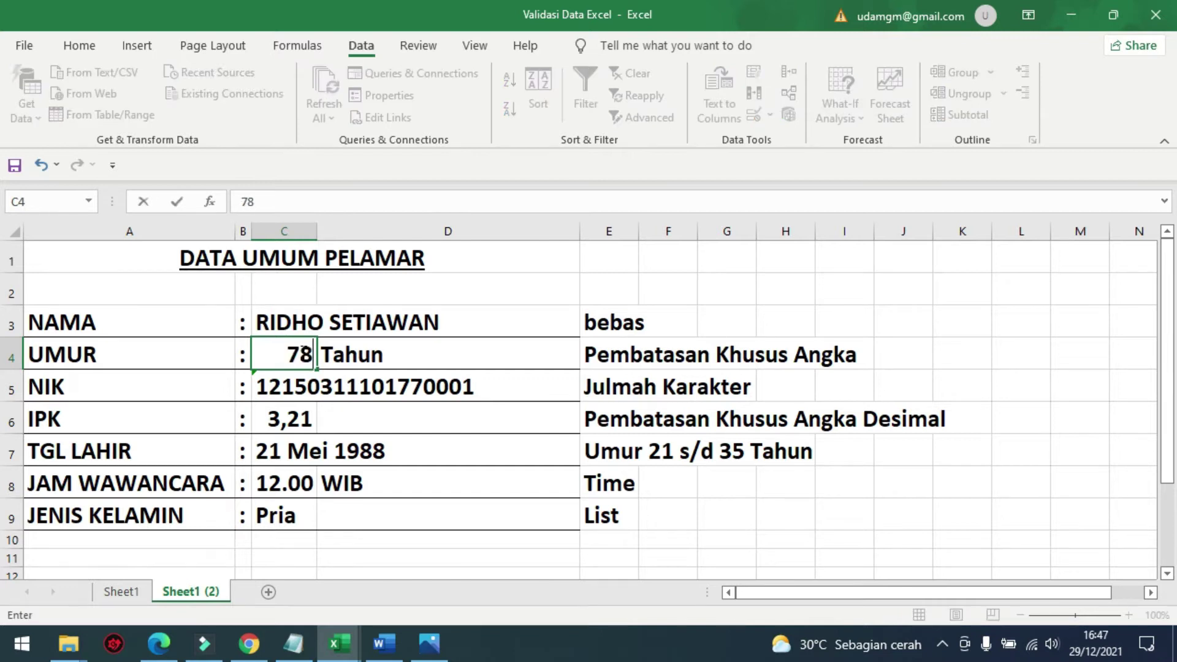
key(Return)
click(300, 354)
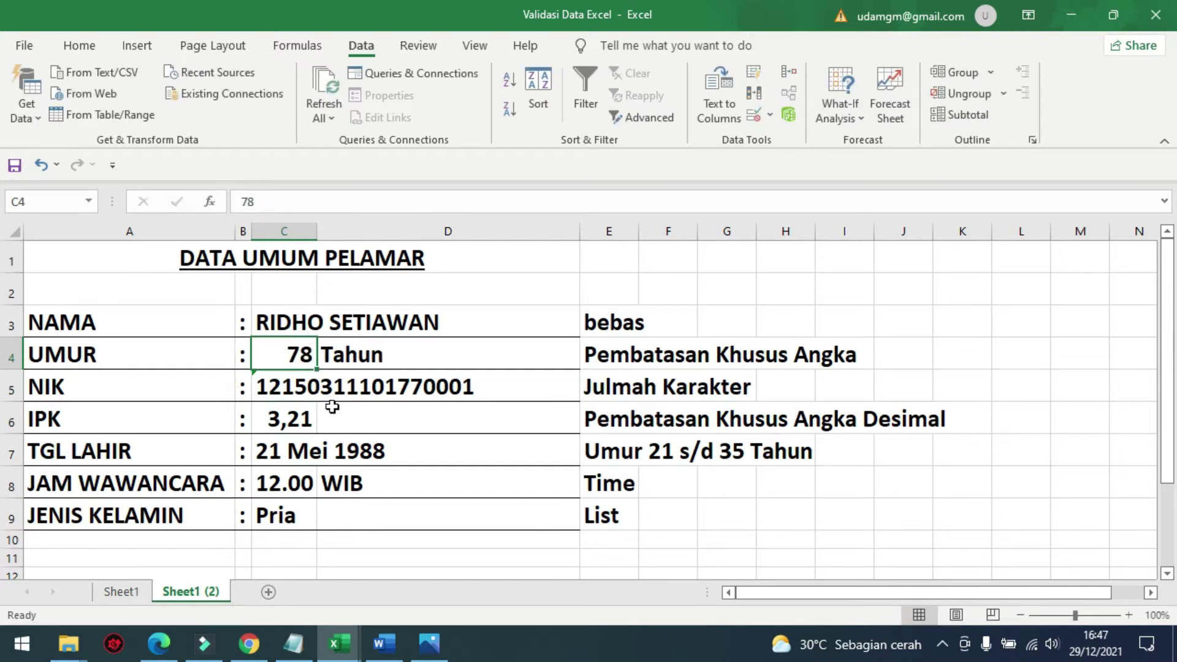
text(20)
key(Return)
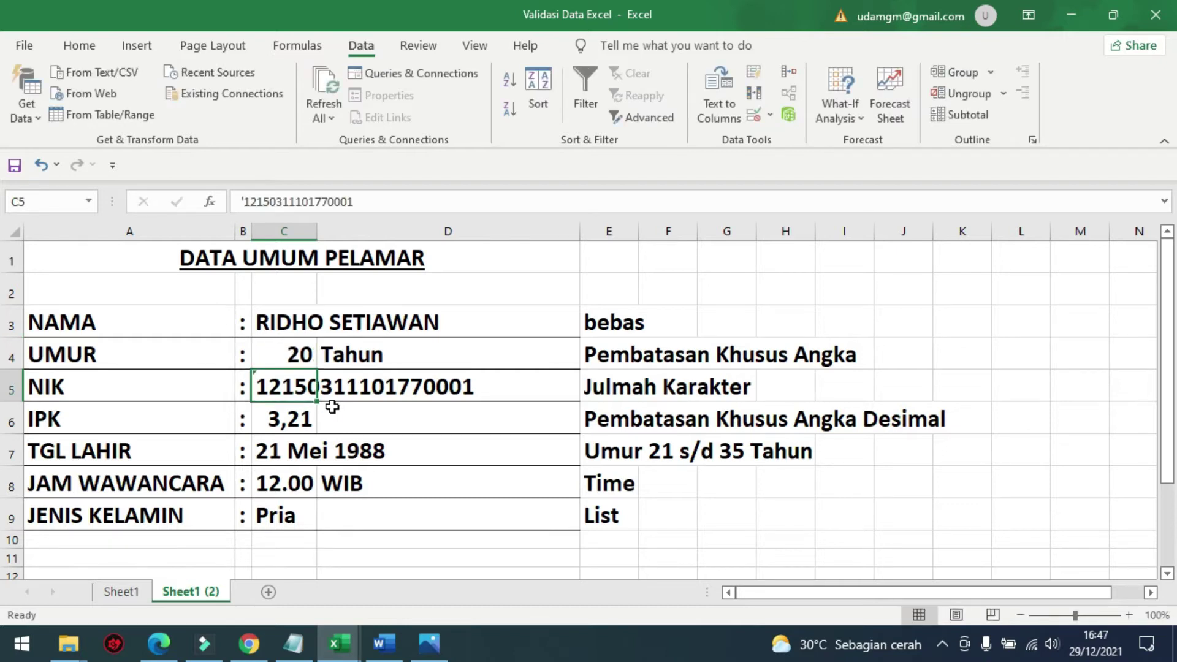
View the input message attached to the age cell C4 on Sheet1
click(284, 347)
click(123, 590)
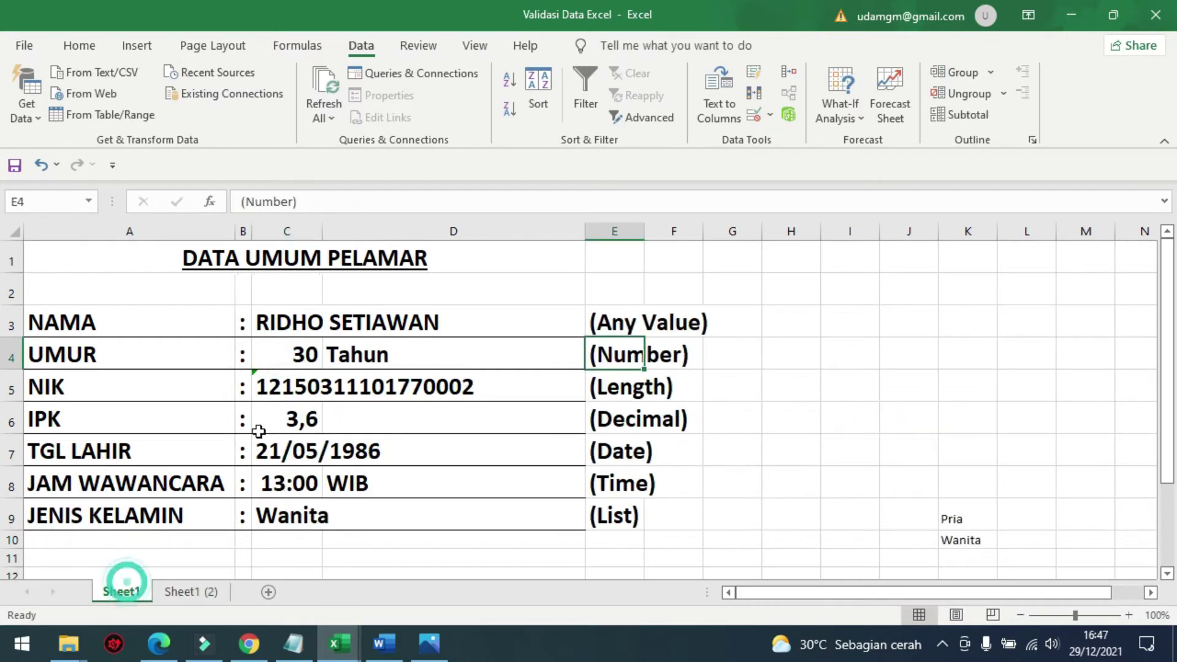
click(294, 349)
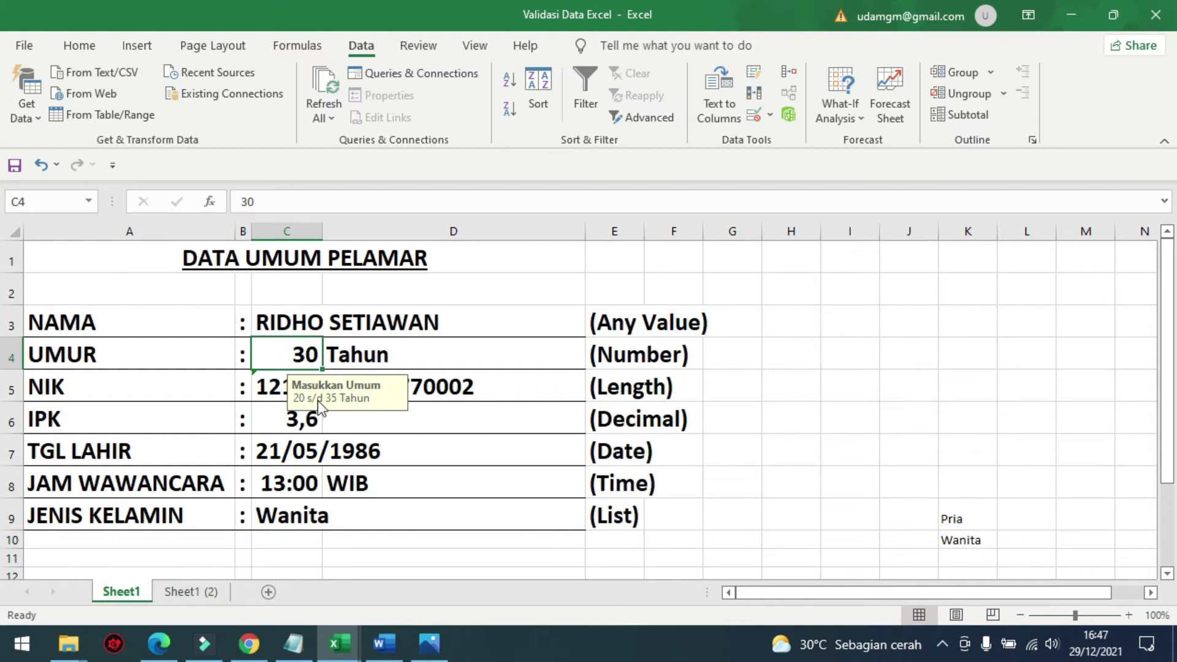
Try to restrict the age cell C4 on Sheet1 (2) to whole numbers between 20 and 35 with Data Validation
click(191, 591)
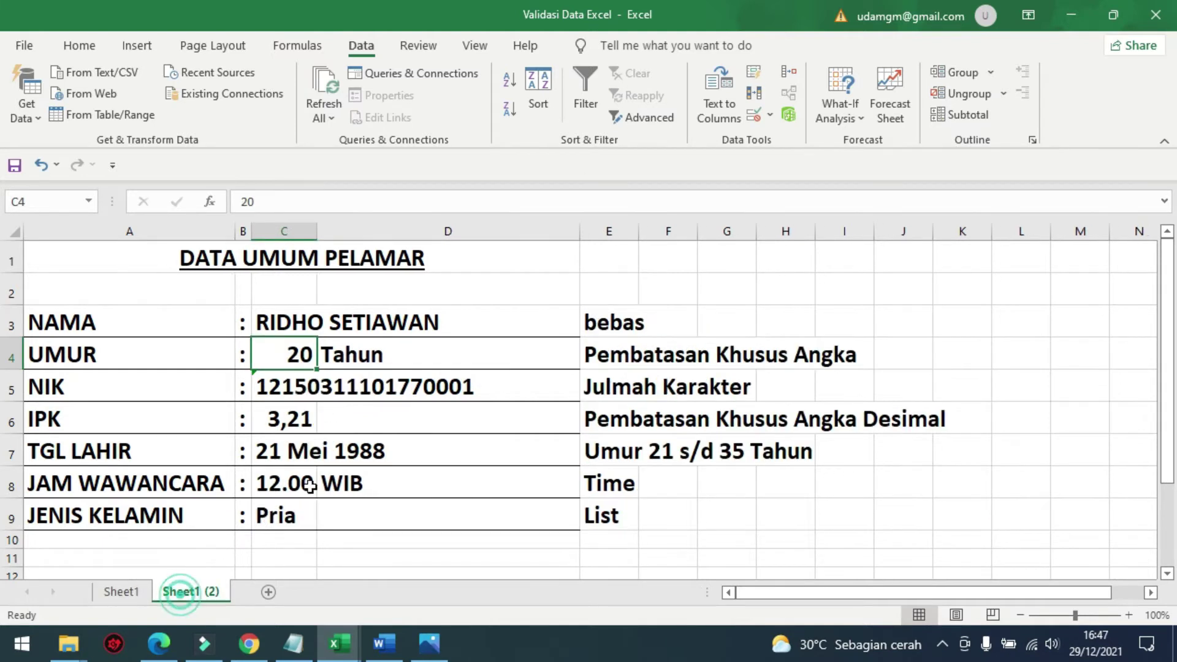
click(359, 406)
click(299, 355)
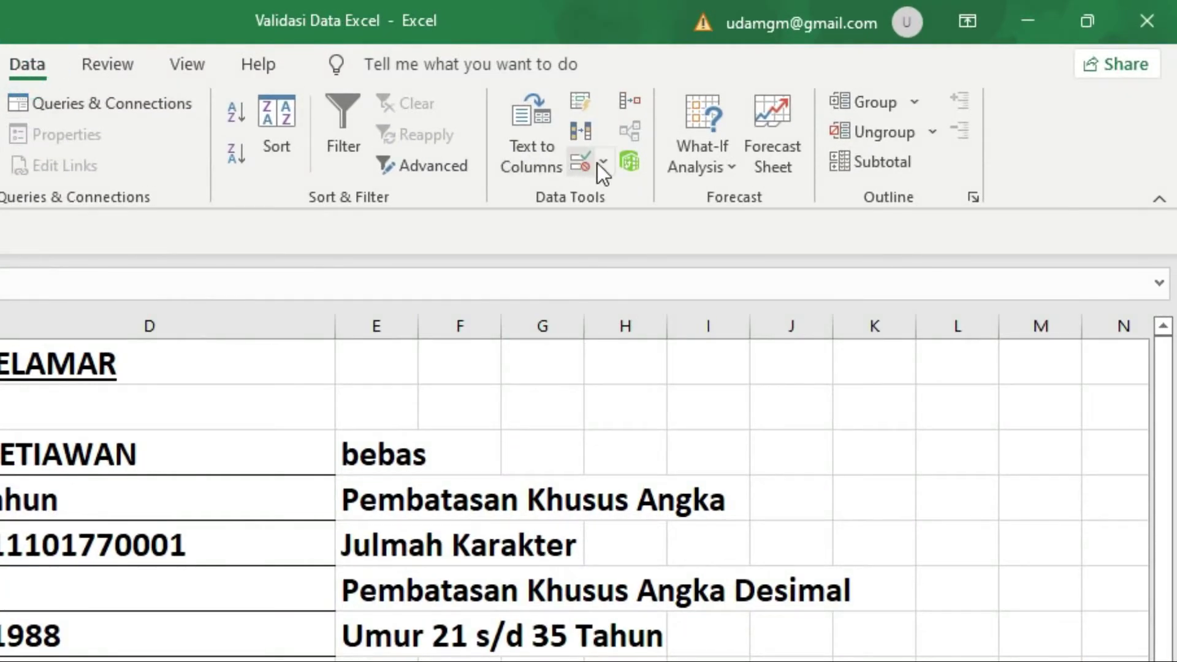
click(605, 165)
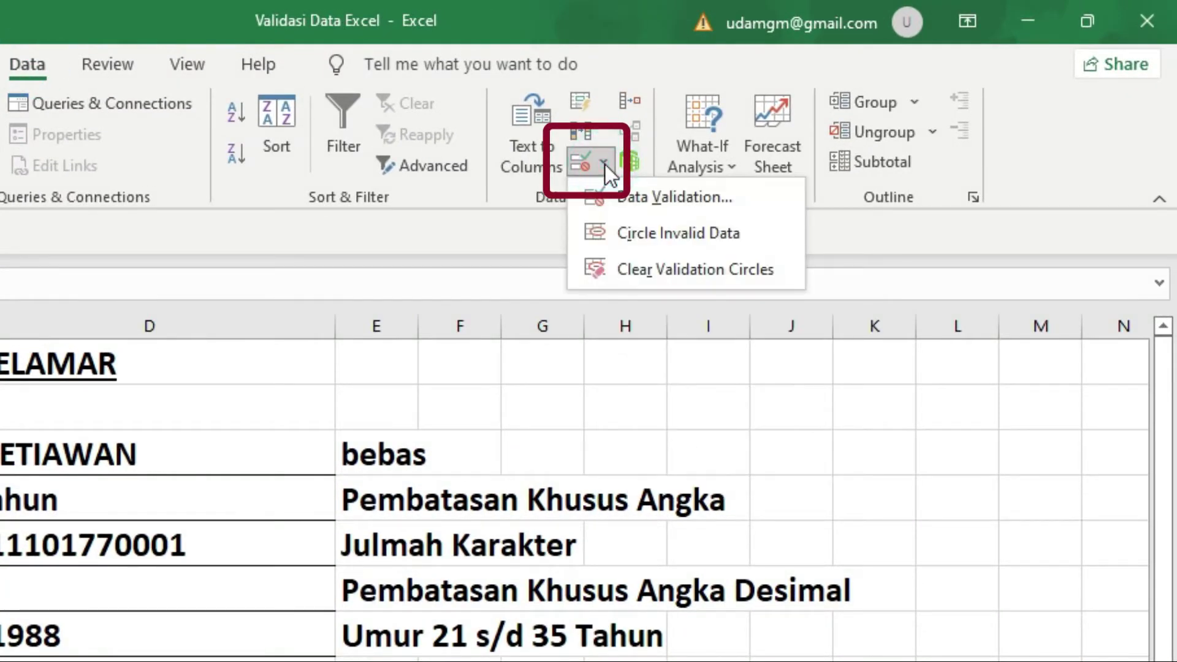
click(652, 196)
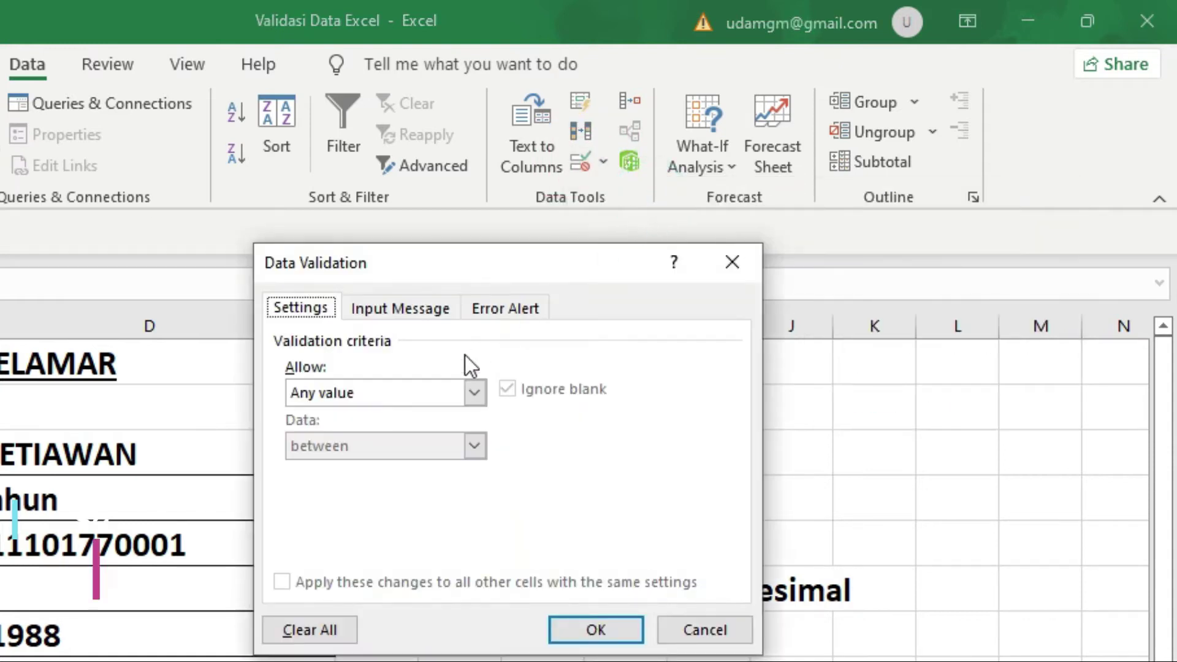
click(429, 386)
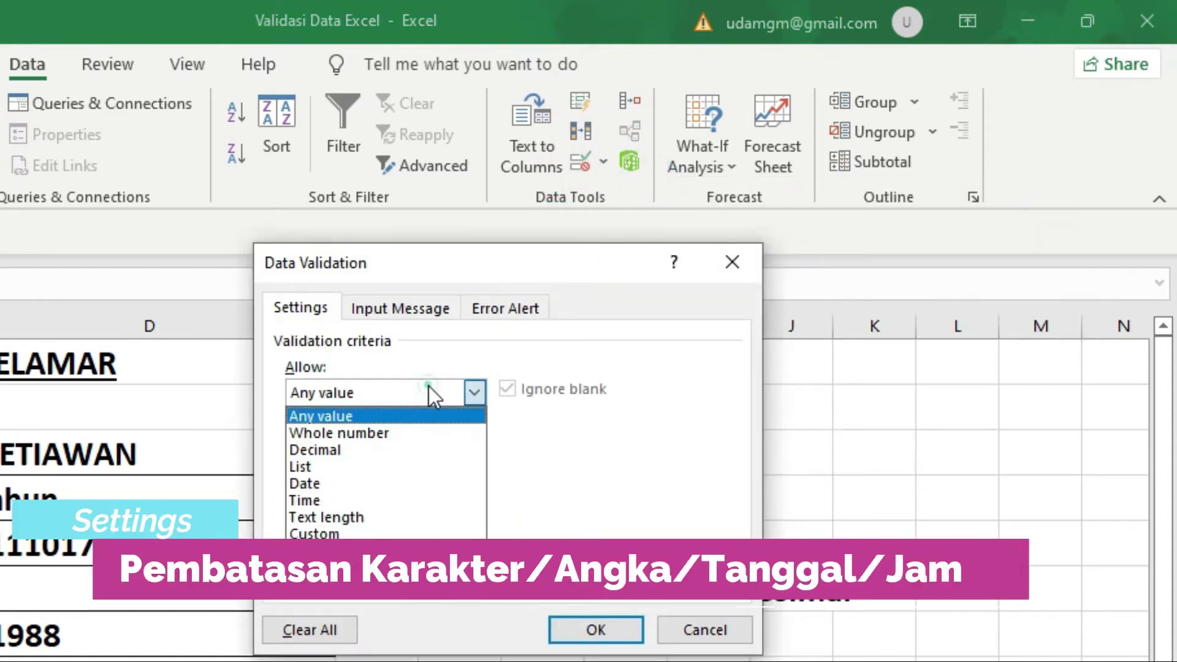
click(388, 431)
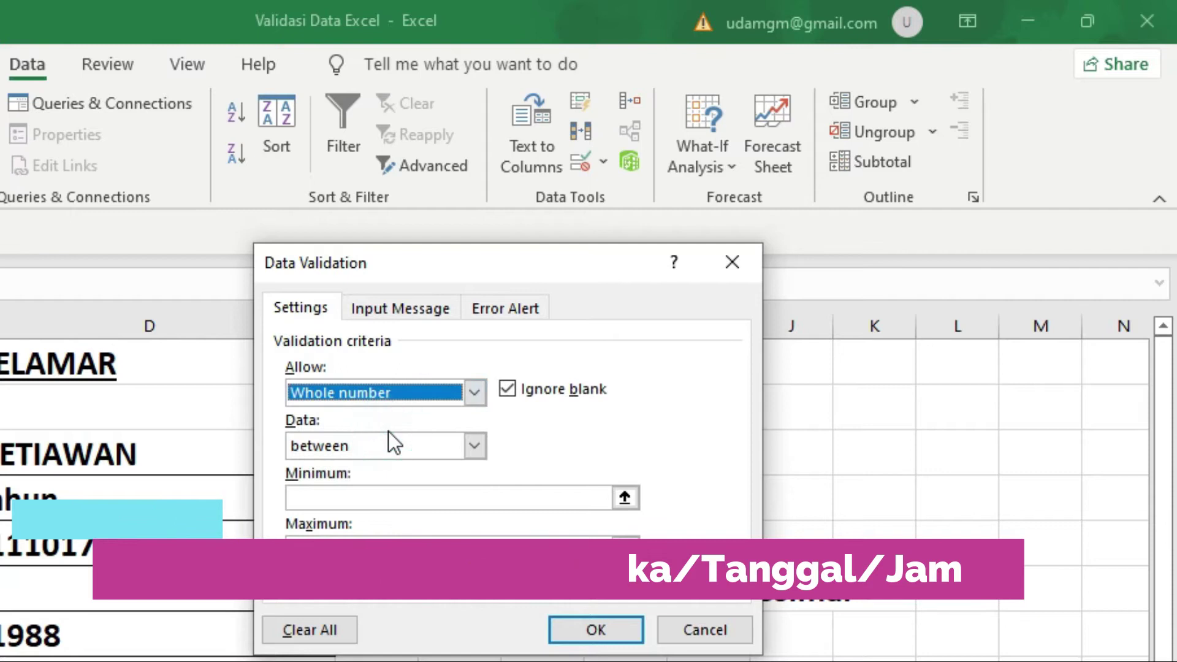
click(372, 499)
text(20)
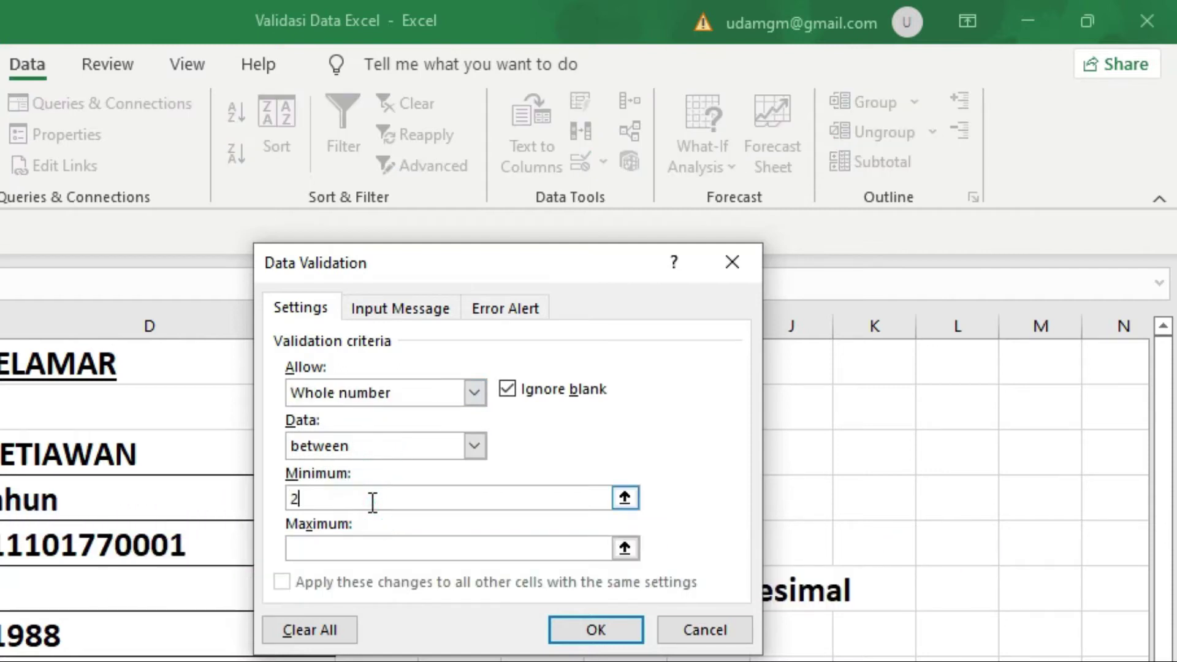
click(372, 539)
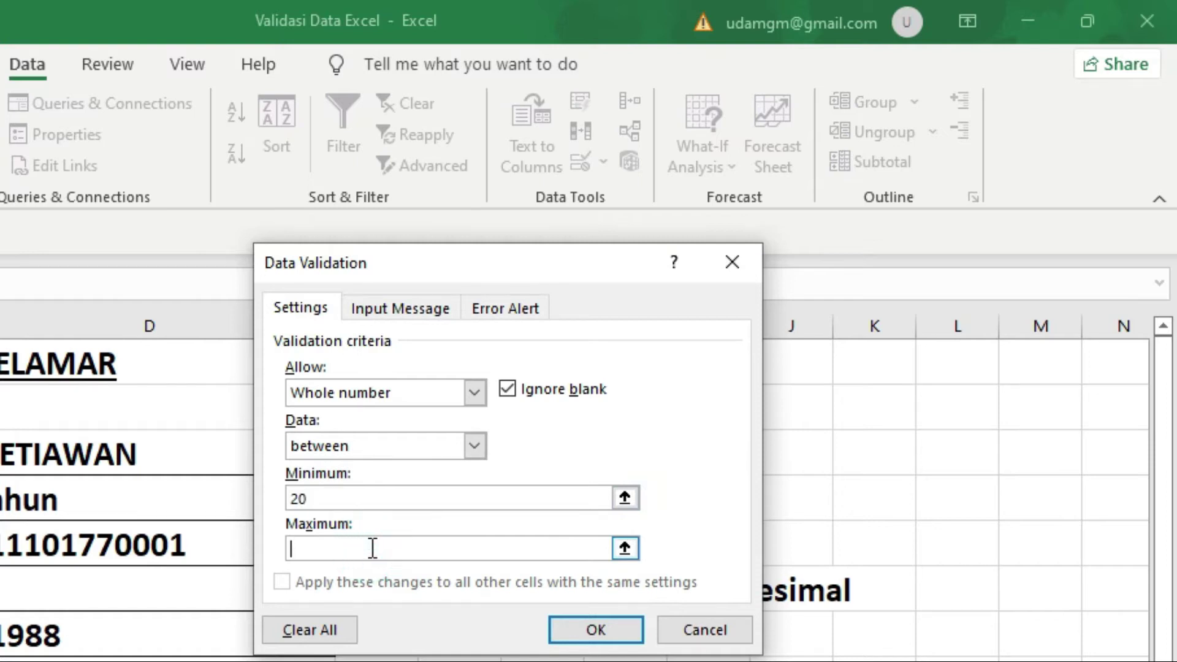
text(35)
key(Return)
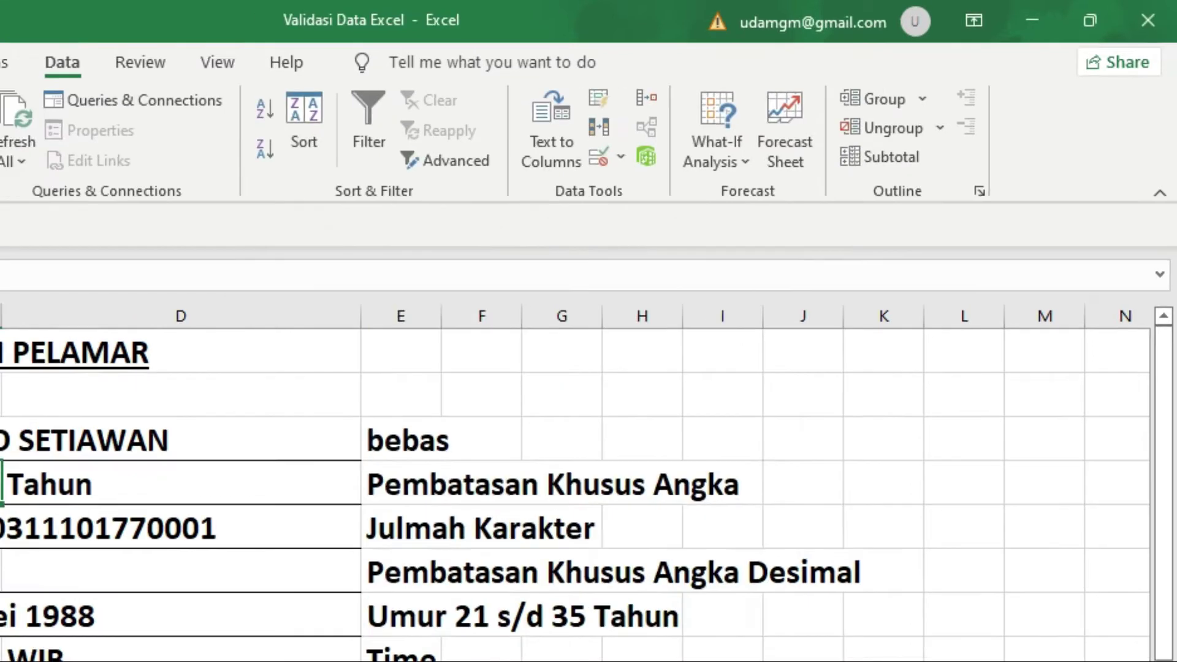
Check Sheet1's age prompt, and set Sheet1 (2) cell C4's validation criteria to whole numbers between 20 and 35
click(121, 591)
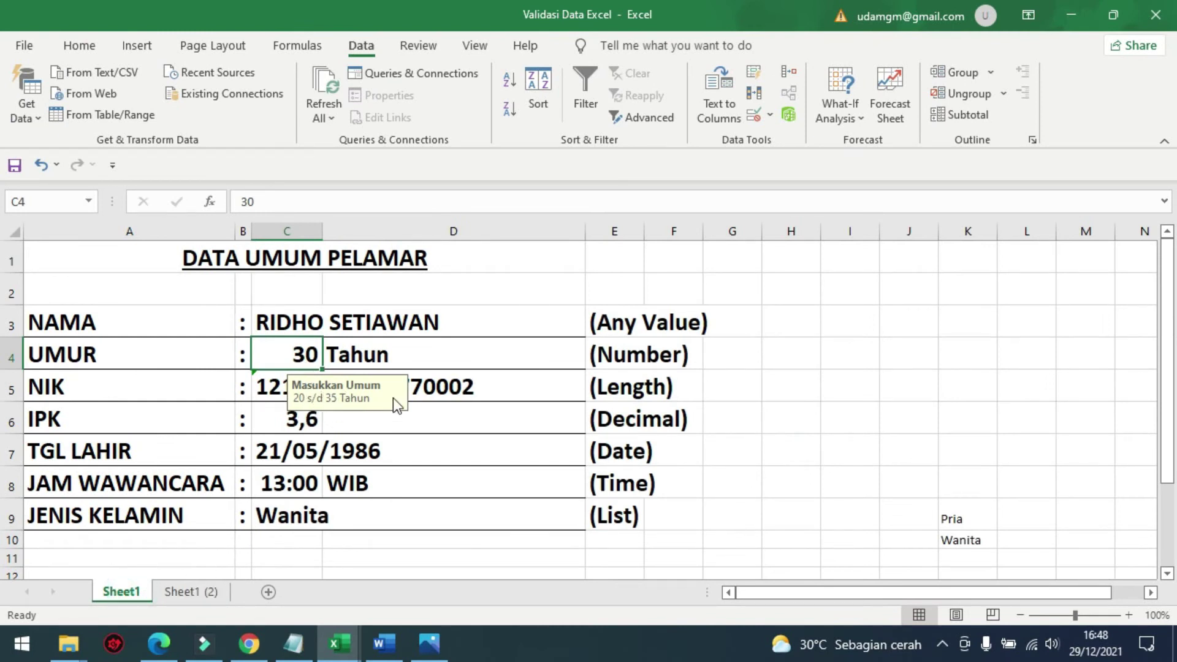
click(184, 592)
click(754, 115)
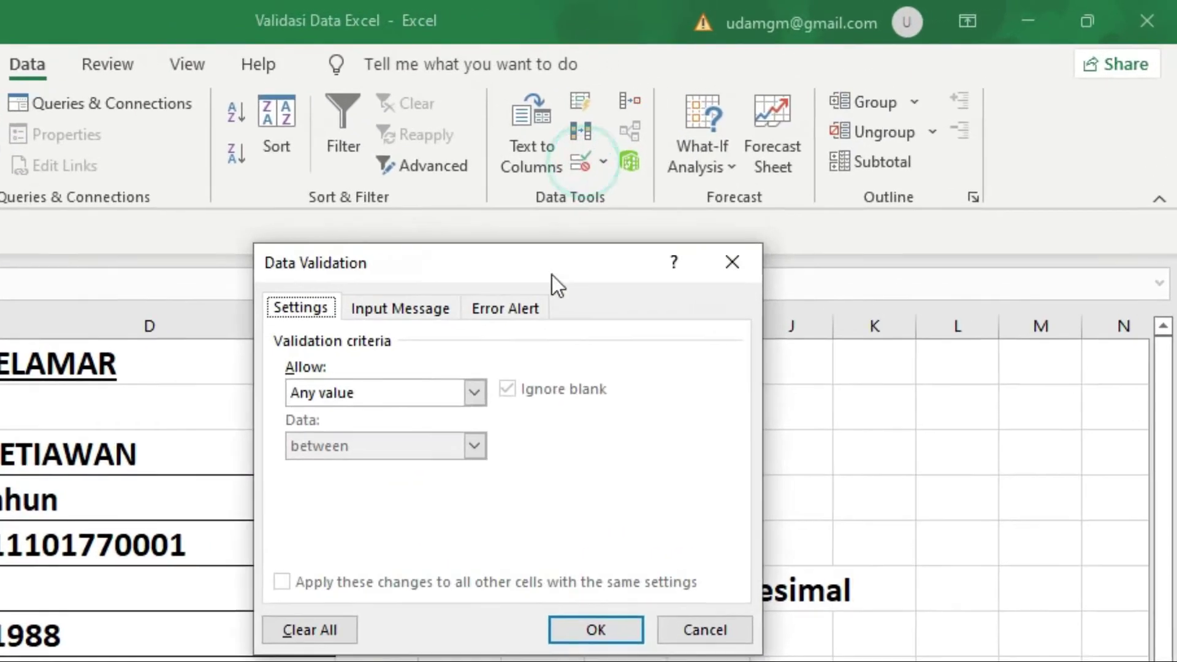
click(372, 394)
click(353, 431)
click(351, 488)
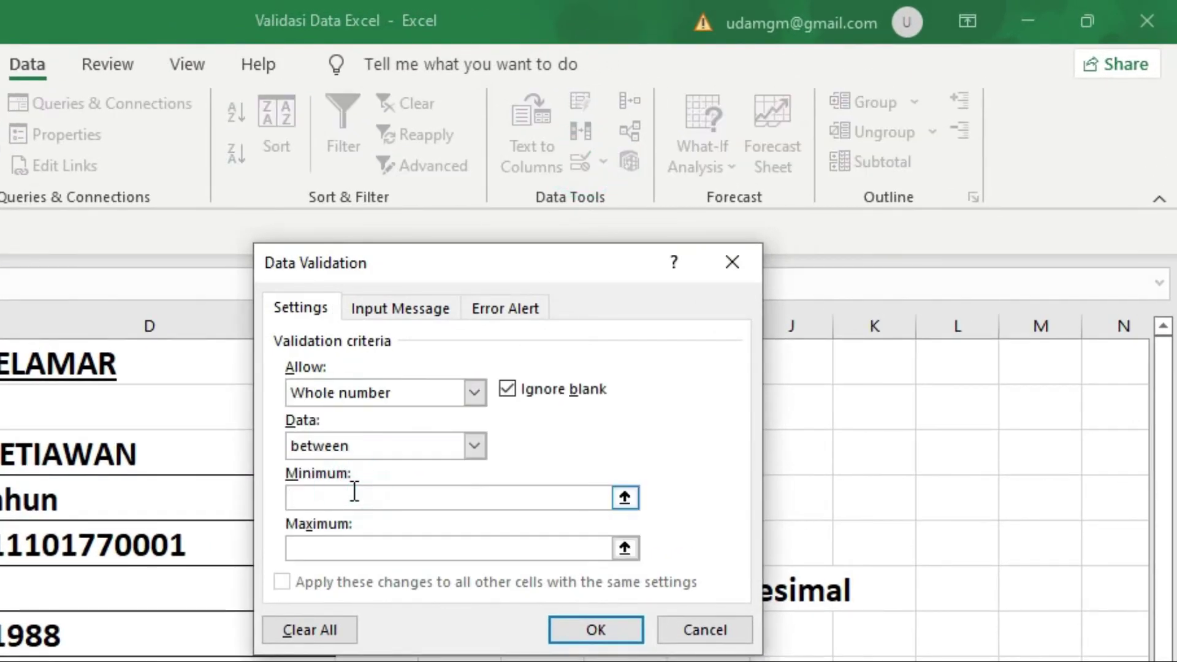
click(427, 444)
click(390, 473)
click(350, 499)
text(20)
click(362, 542)
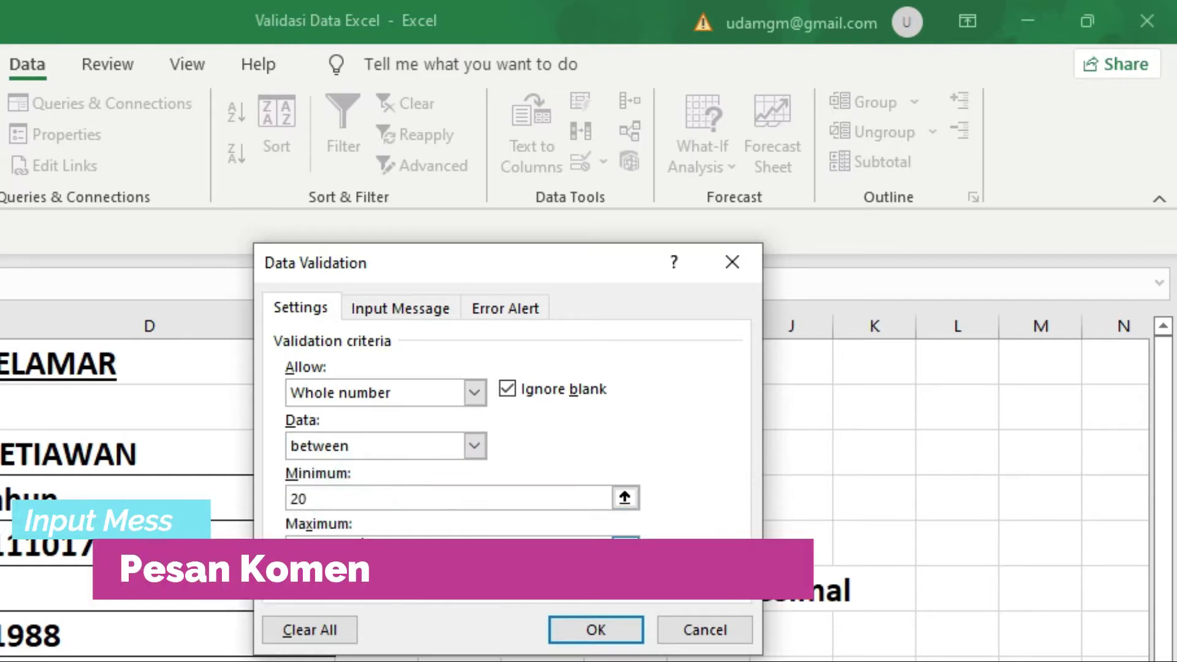
Add an input message titled "Umur" with the text "Range umur 20 s/d 35" to the age cell's validation
click(407, 308)
click(396, 427)
text(Umur)
click(400, 504)
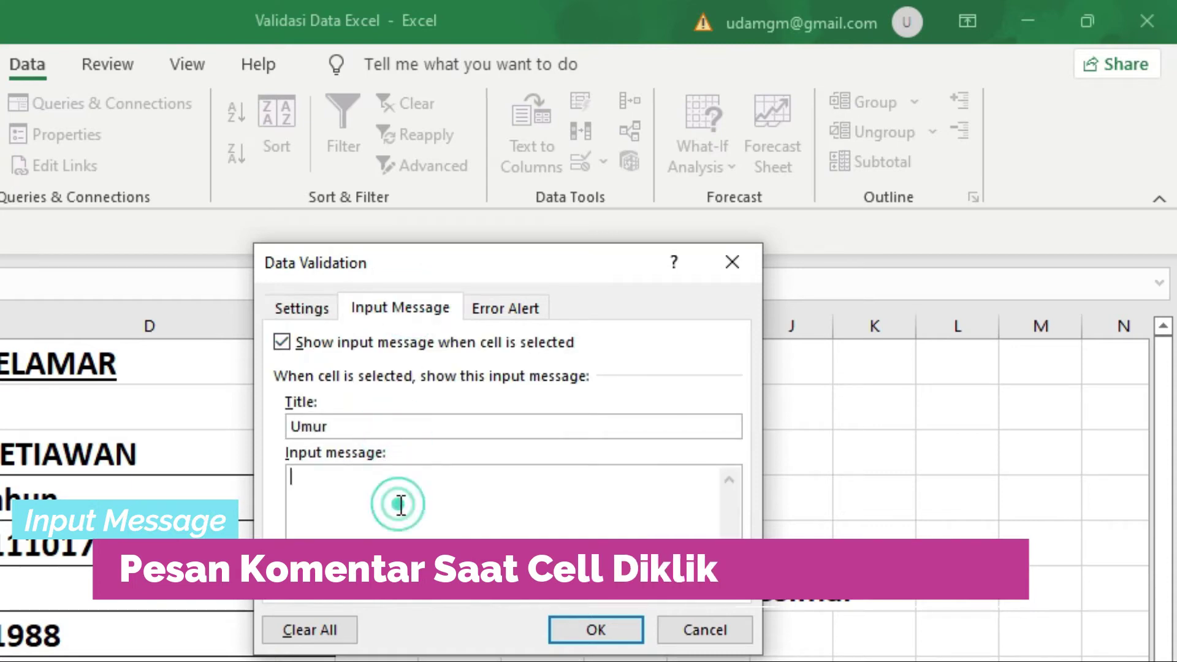
text(Range umur 20 s/d 35)
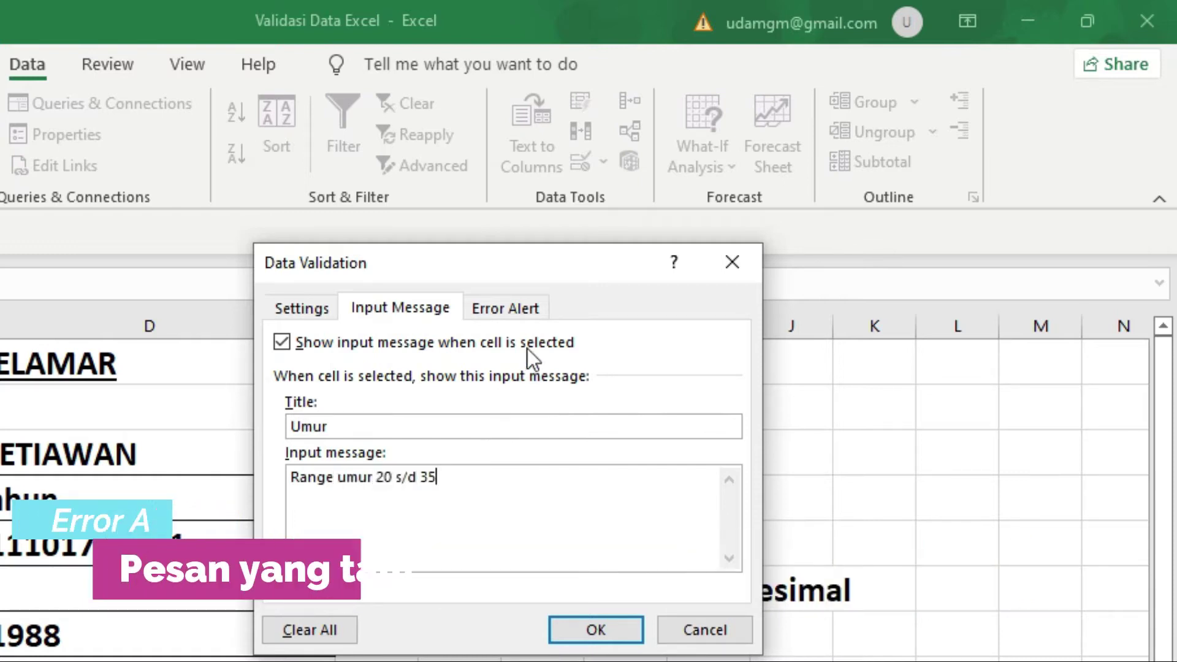
Add a Stop-style error alert titled "Error" with the message "Salah memasukkan umur" and apply the validation
click(508, 308)
click(470, 429)
click(456, 450)
click(525, 433)
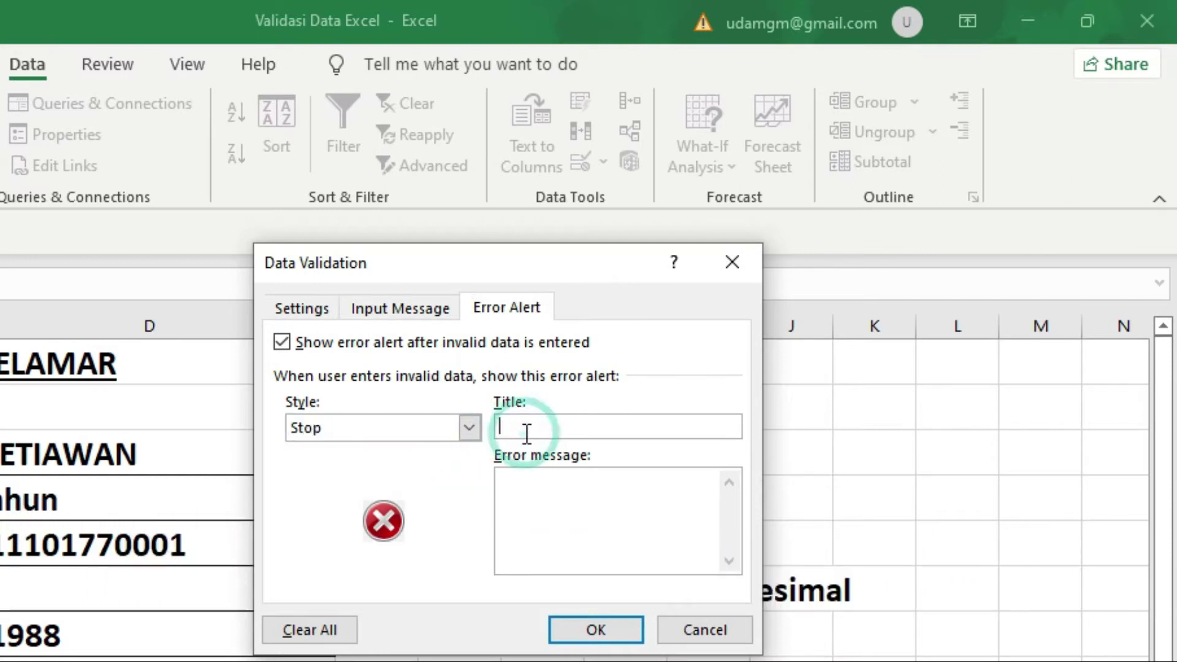
text(Error)
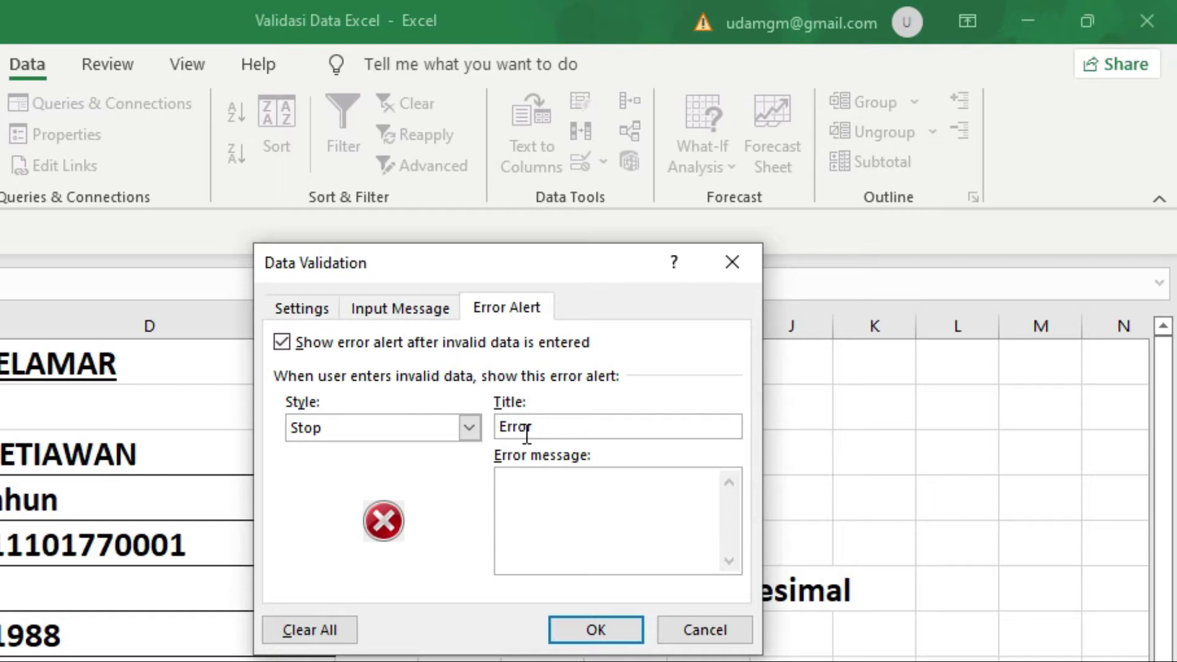
click(562, 527)
text(Salah memasukkan )
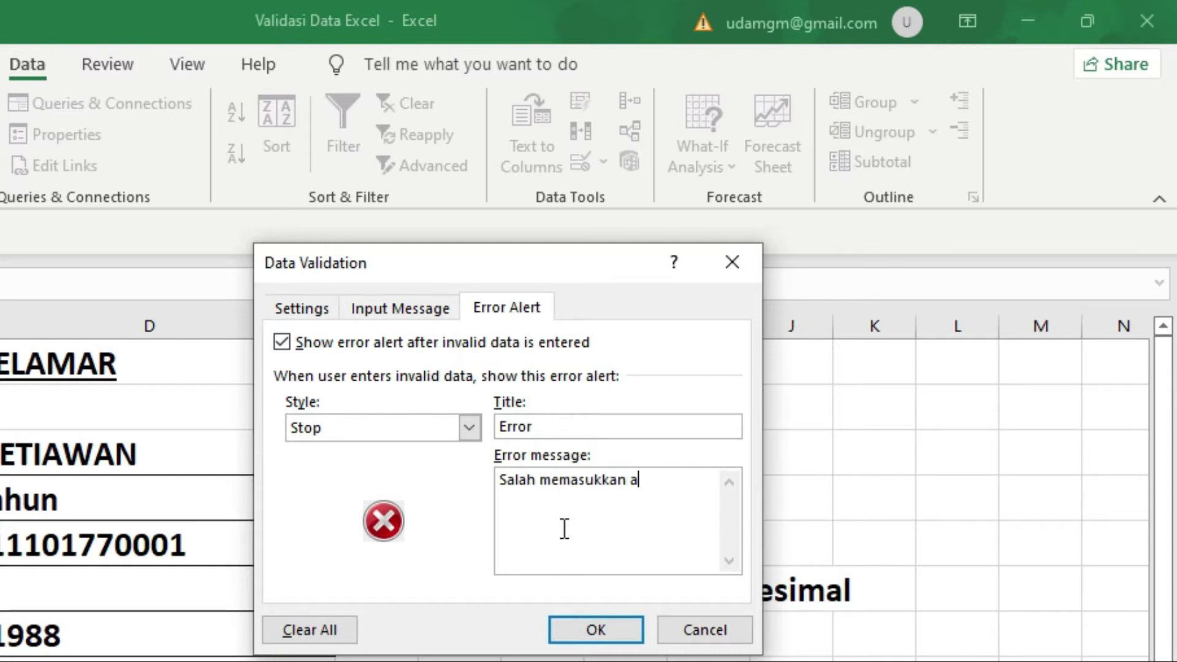
text(a)
key(BackSpace)
text(umur)
click(588, 636)
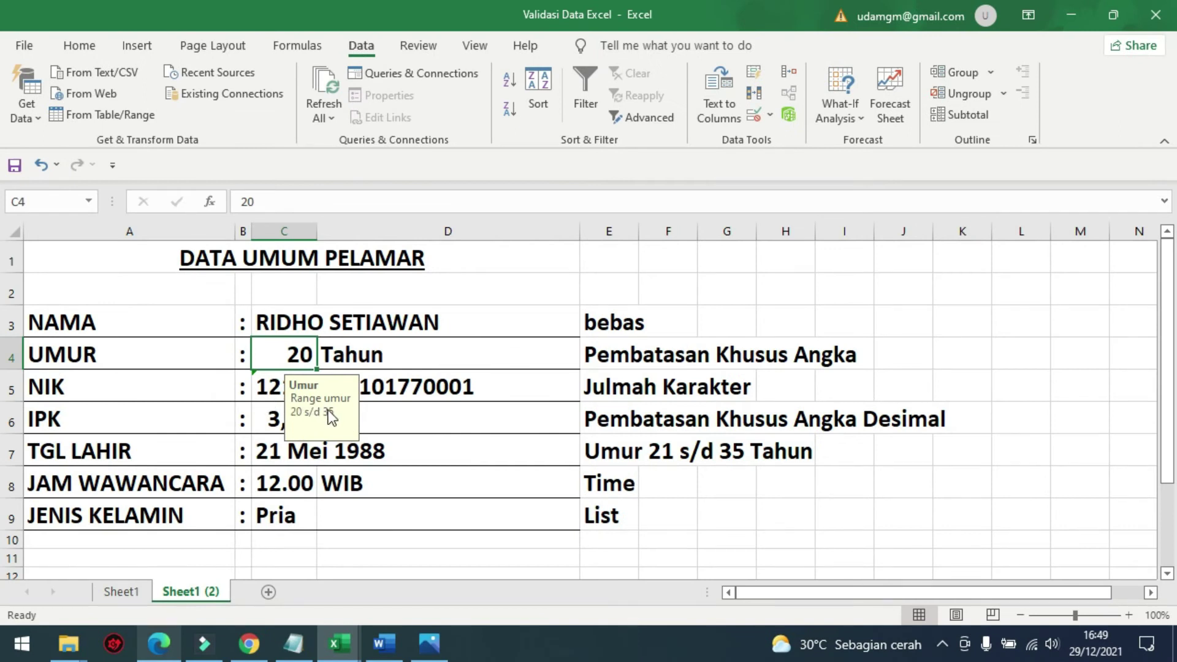
Test the age cell C4's validation with 17, cancel that entry, and set the age to 30
click(349, 438)
click(285, 483)
click(298, 358)
text(17)
key(Return)
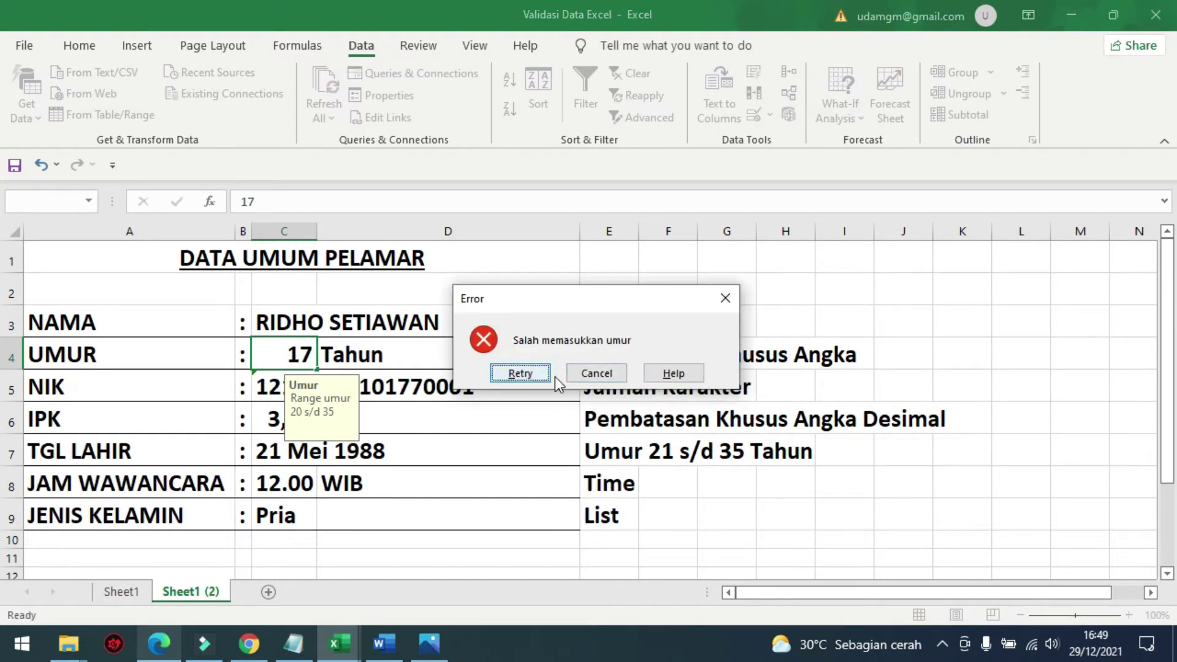
click(598, 373)
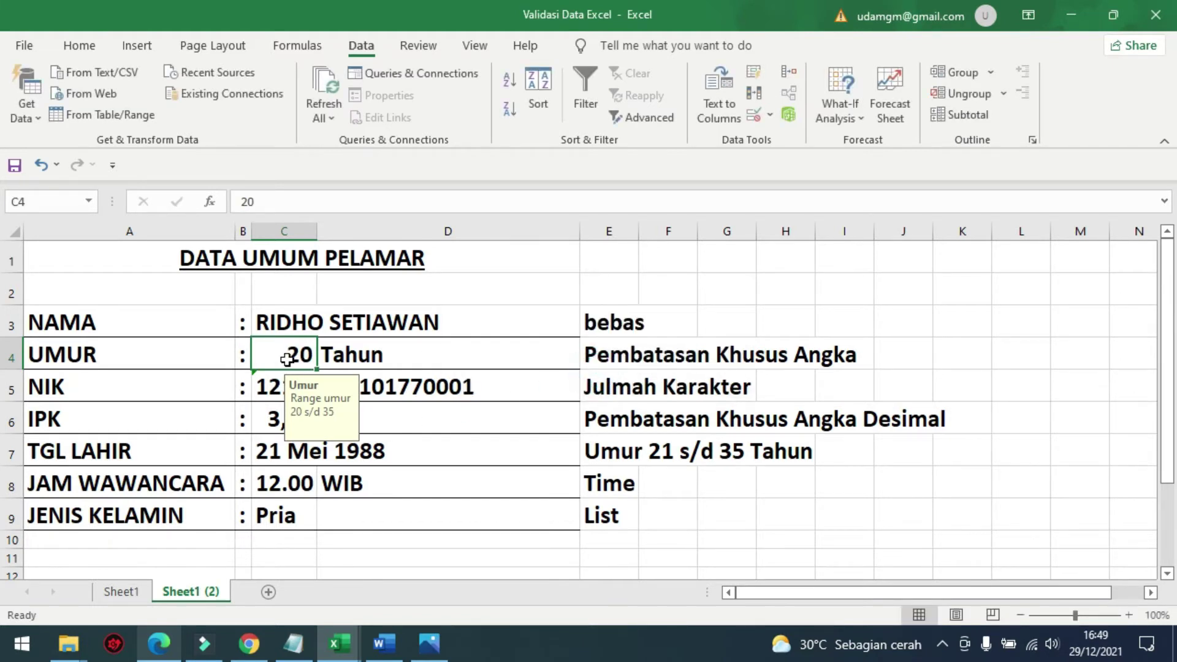
text(30)
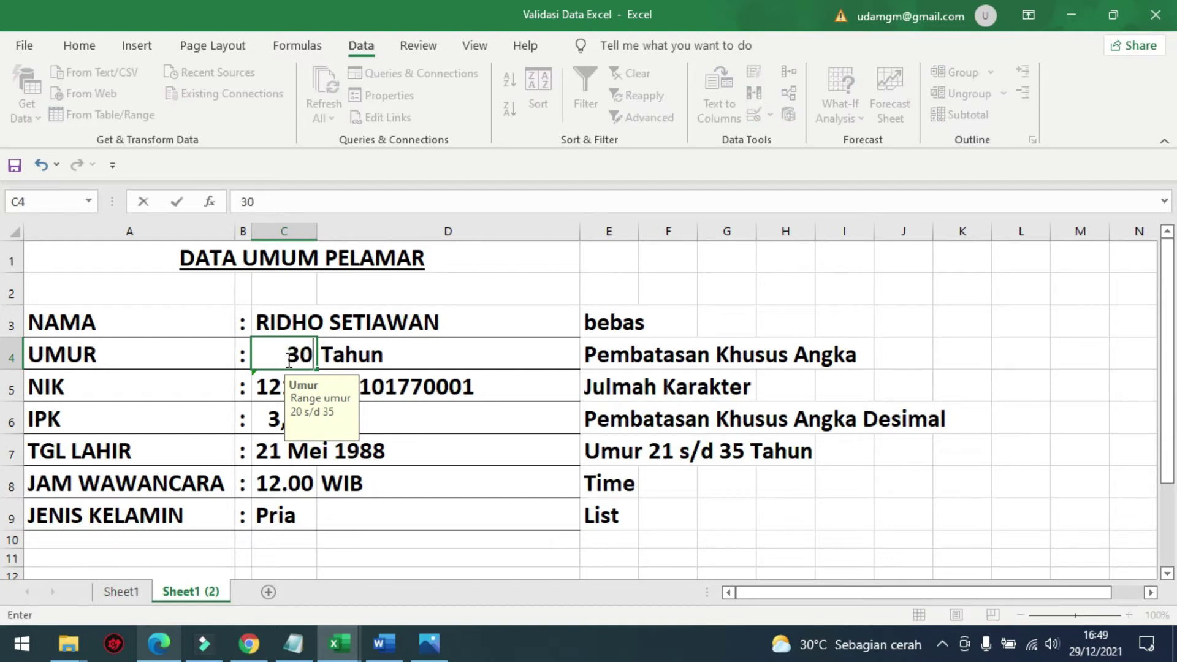
key(Return)
Test the age cell's upper limit by entering 80 in C4, and cancel the entry
click(285, 356)
text(80)
key(Return)
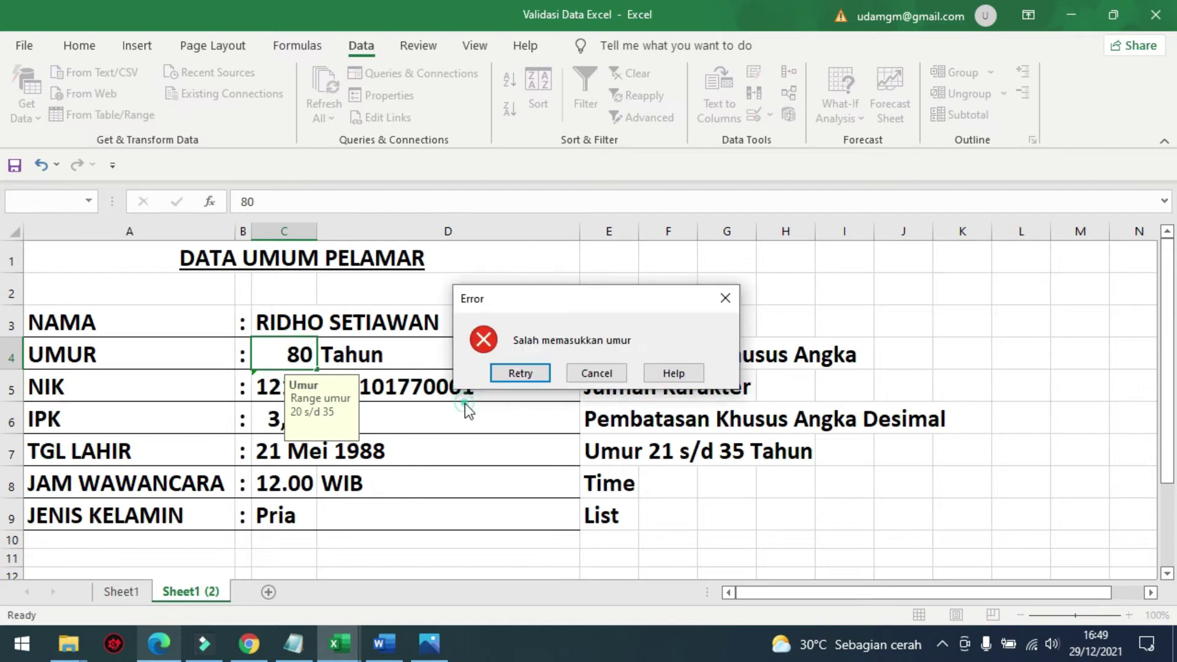
click(579, 377)
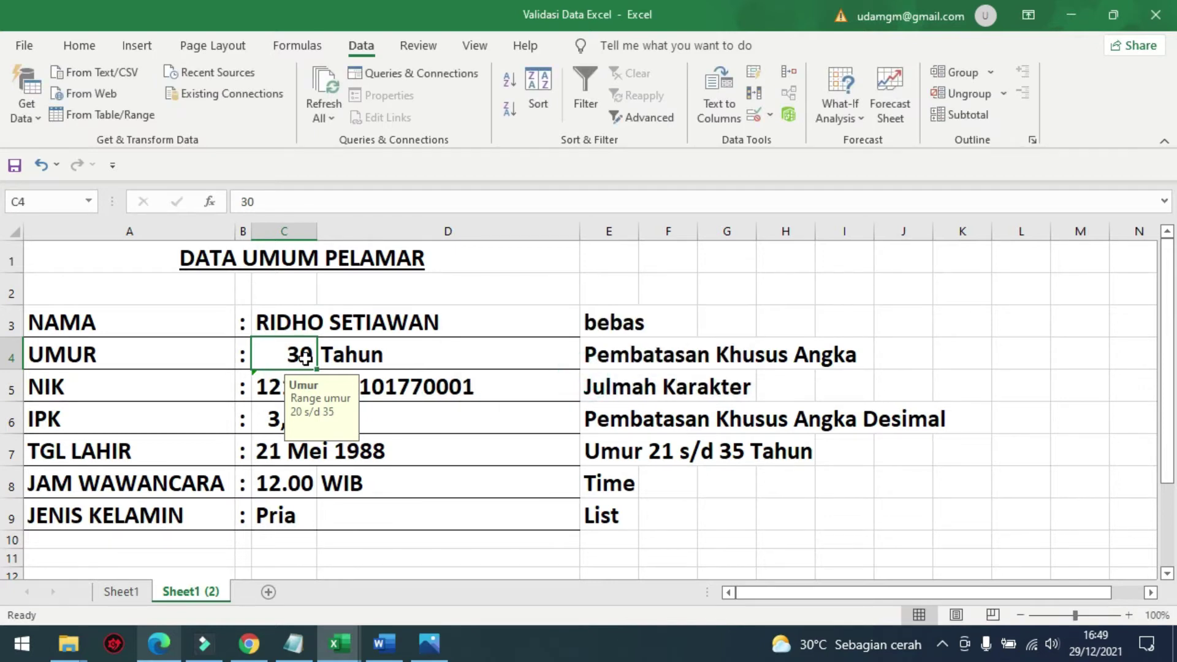
Set the NIK cell C5's validation criteria to a text length equal to 17
click(478, 400)
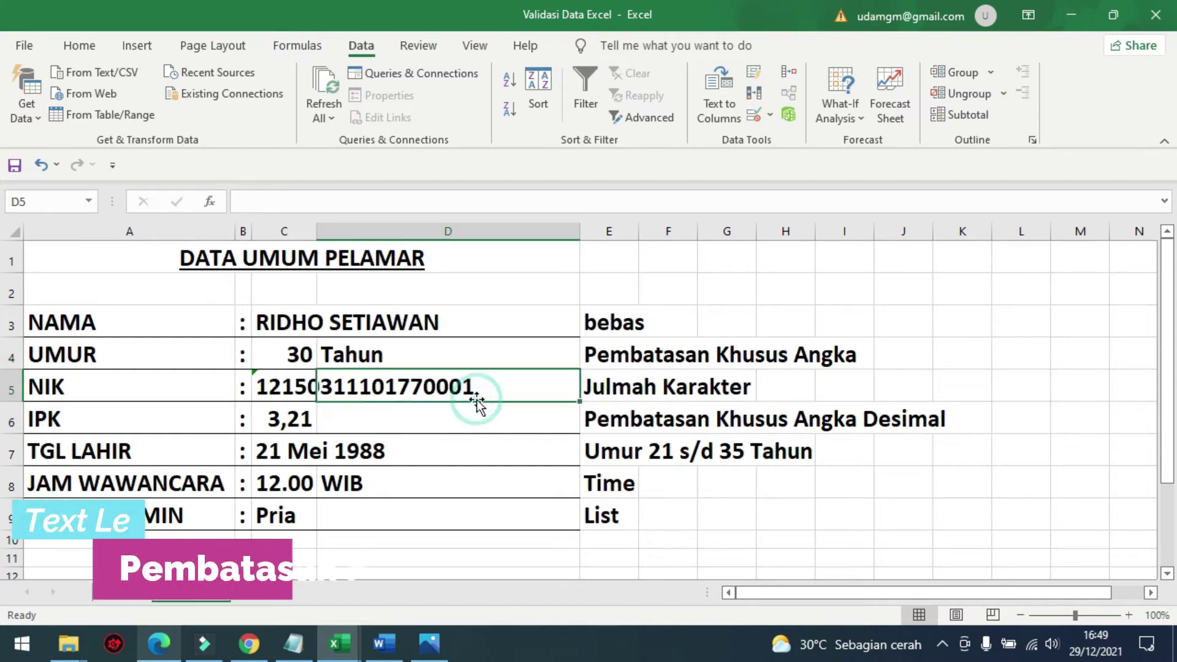
click(283, 391)
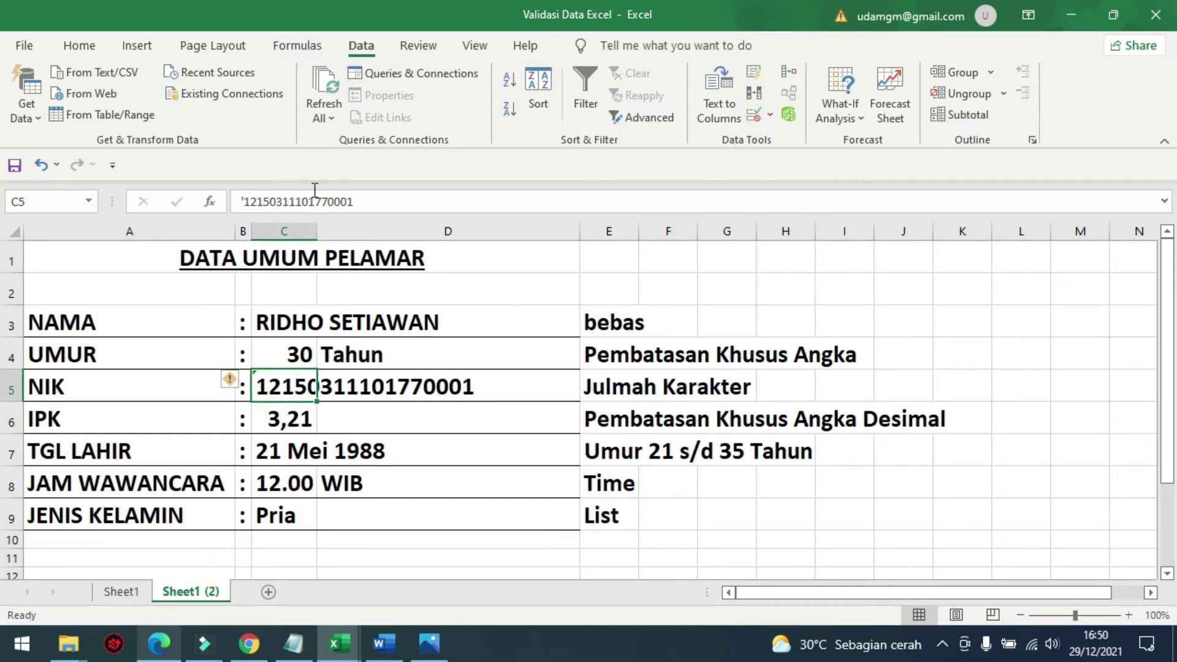
click(768, 117)
click(785, 139)
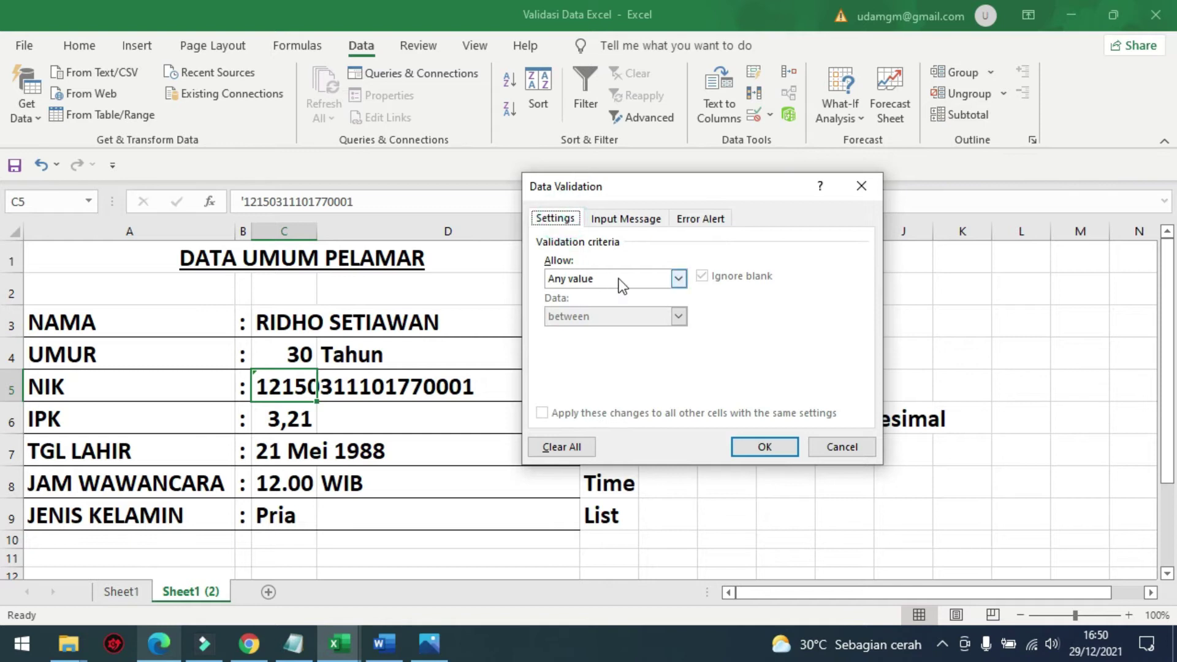
scroll(620, 278, down, 1)
click(633, 274)
click(599, 367)
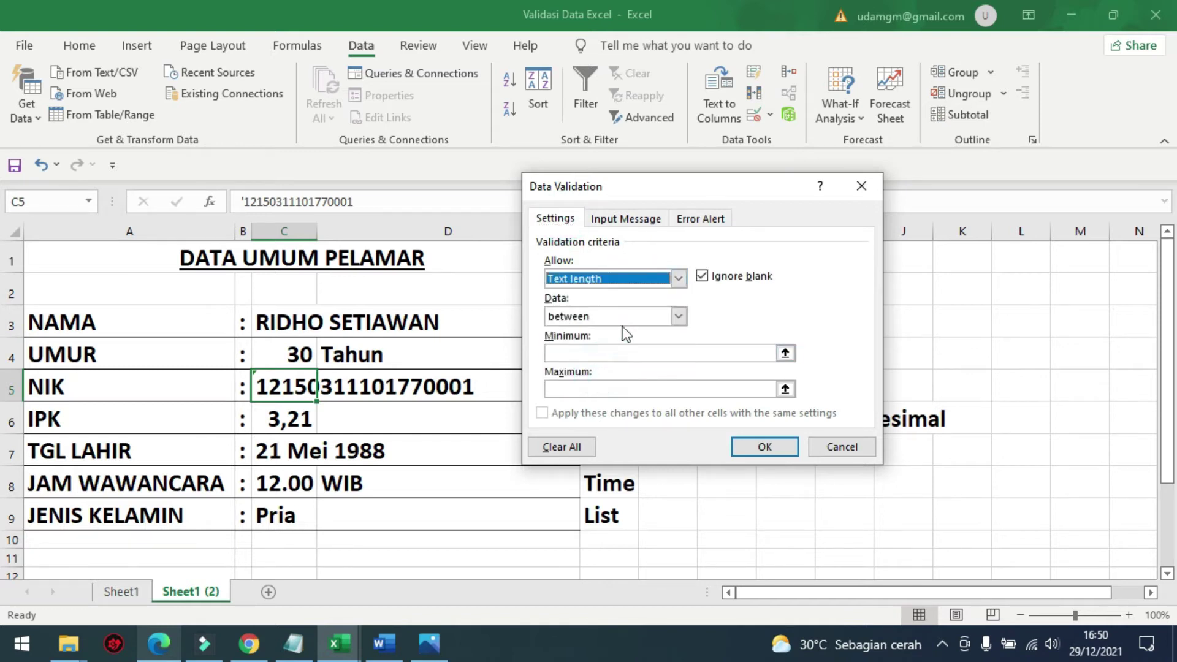
click(628, 318)
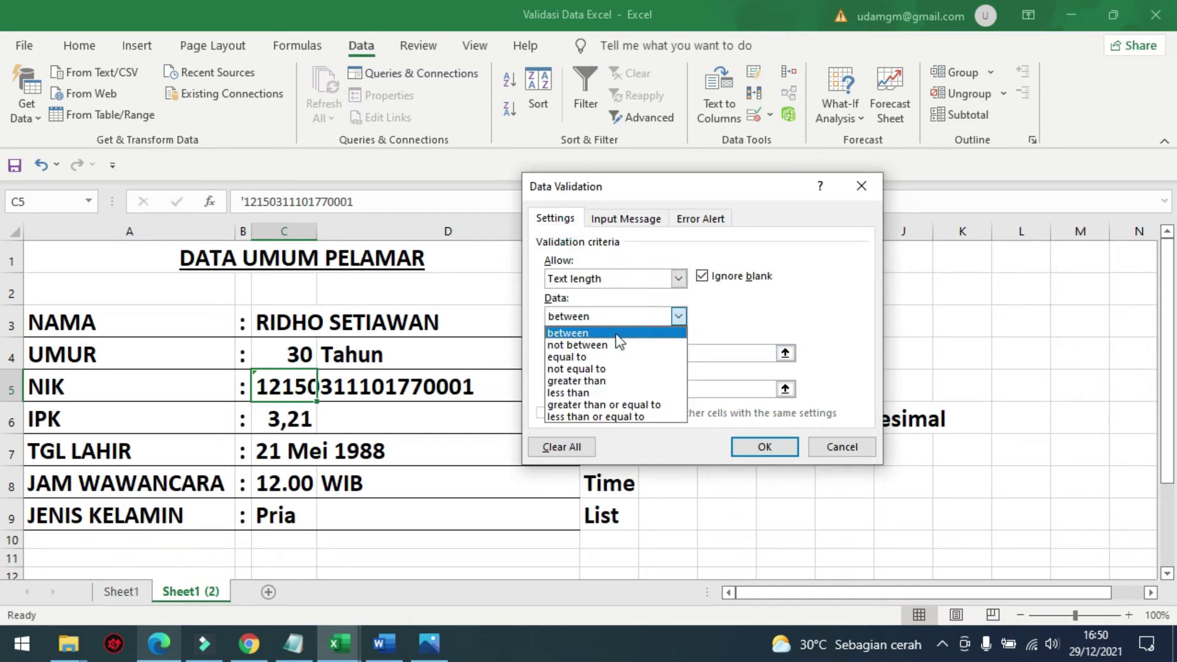
click(604, 355)
click(604, 352)
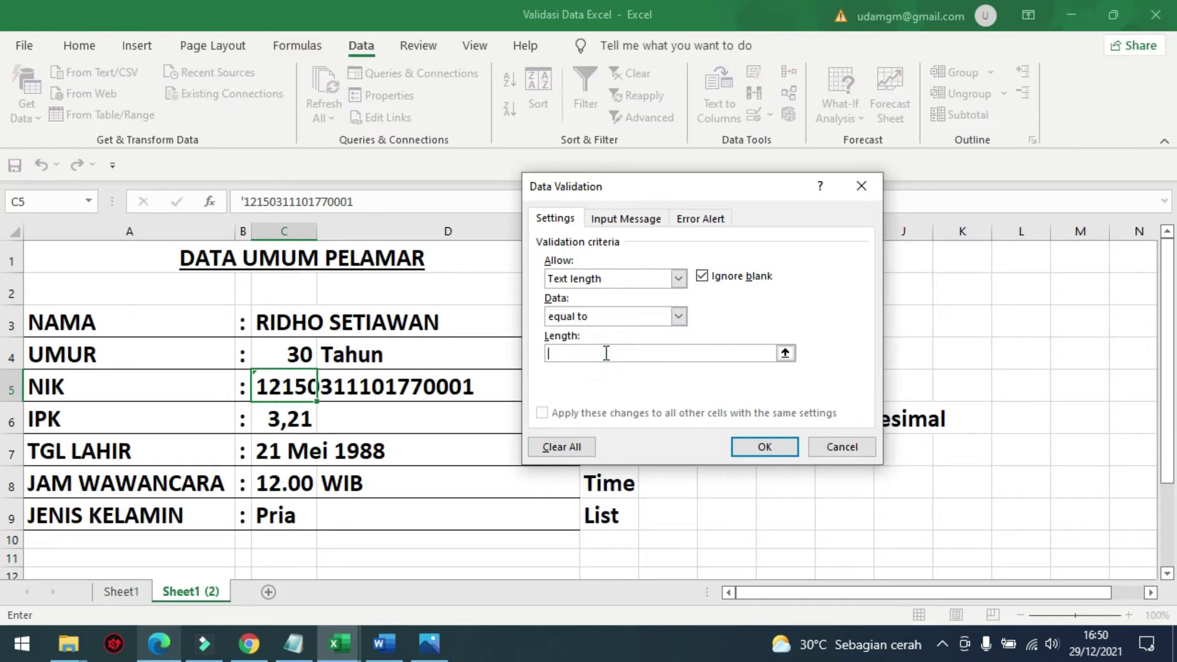
text(17)
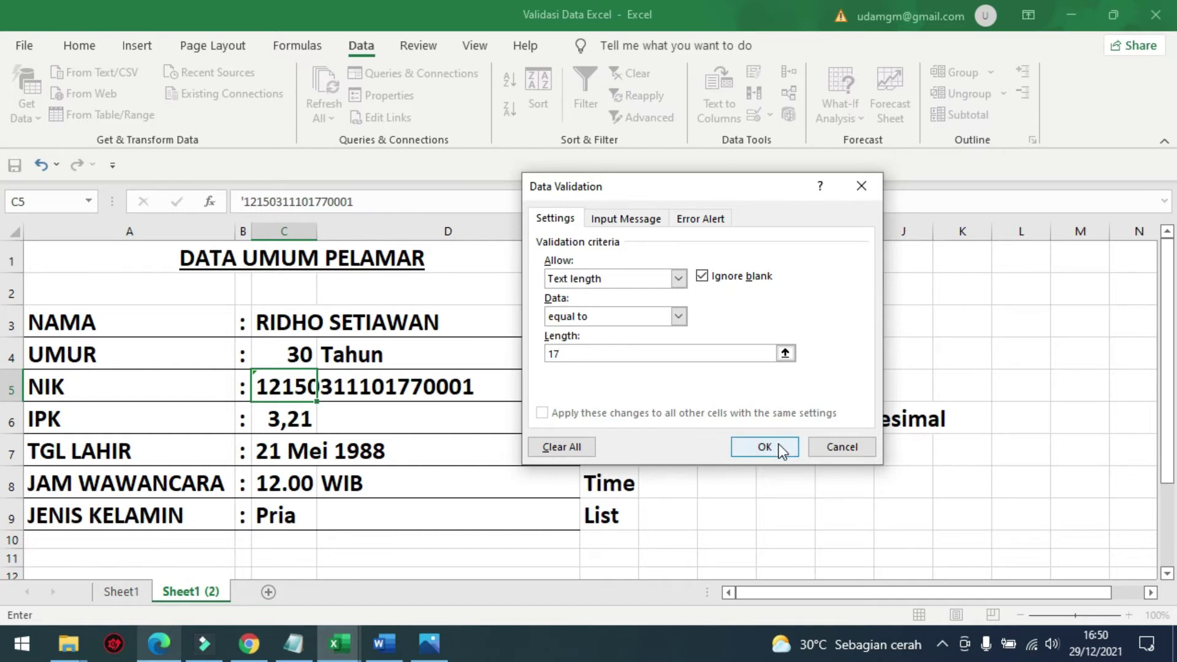
Add an input message titled "NIK" with the text "Nik 17 wajib karakter" to the NIK cell's validation
click(643, 219)
click(671, 303)
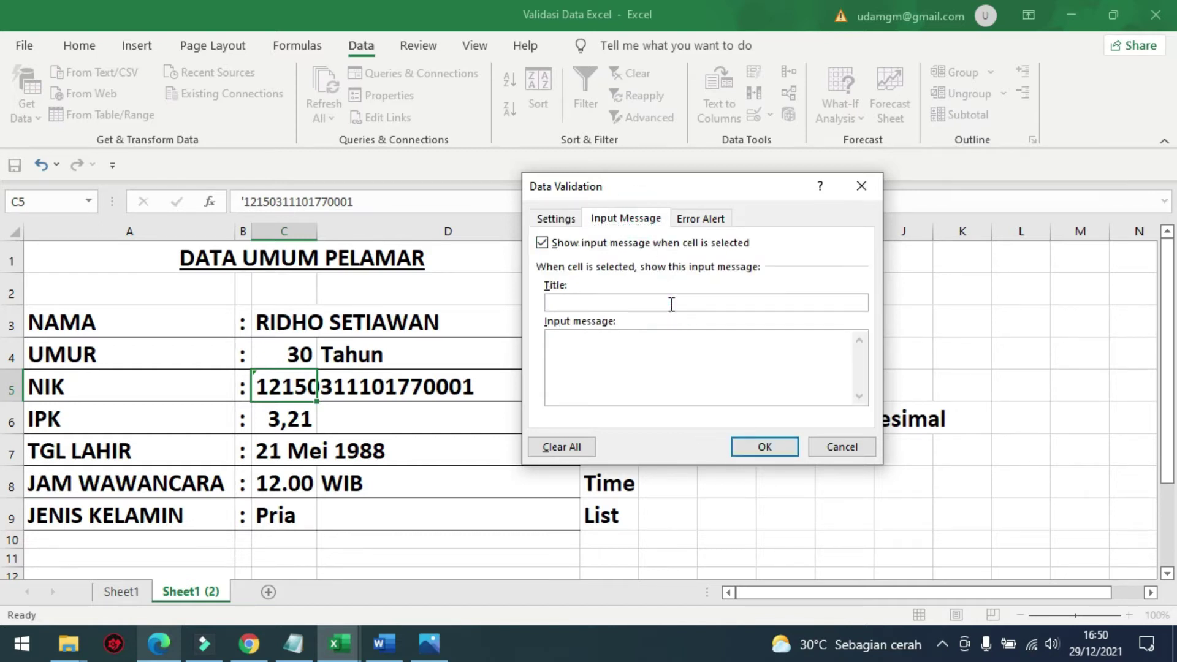
text(U)
key(BackSpace)
text(NIK)
click(692, 361)
text(Nik 17 karakter)
key(ctrl+Left)
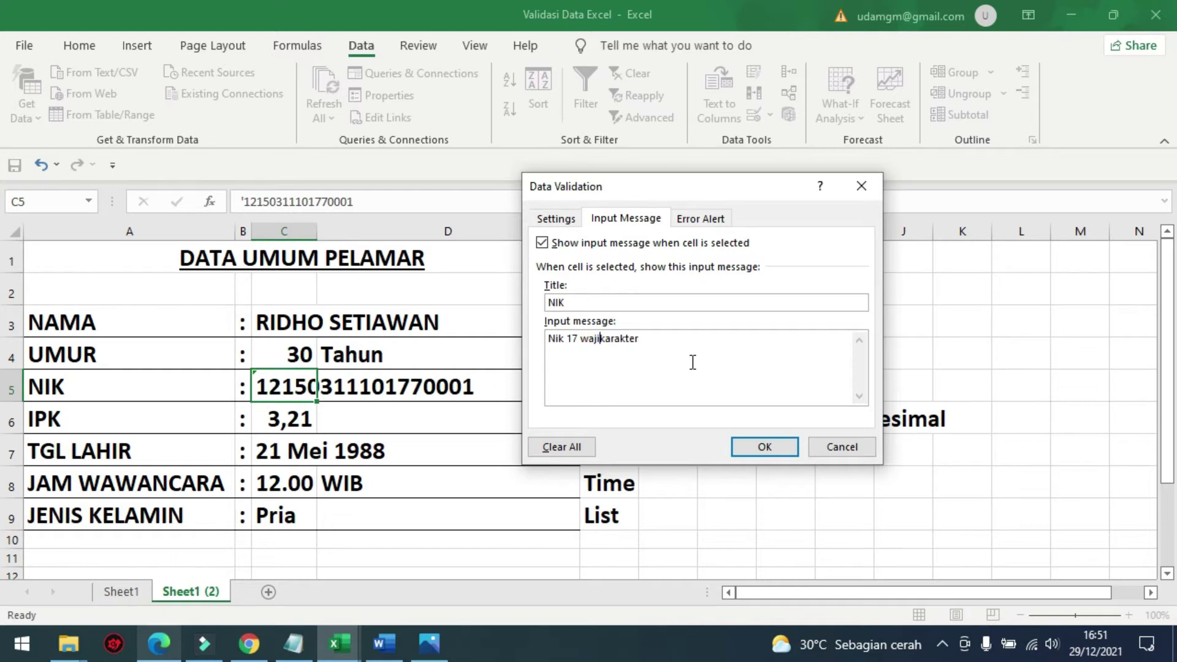
Add a Stop-style error alert titled "Error" with the message "Salah memasukkan NIK" and apply the NIK validation
click(686, 218)
click(718, 304)
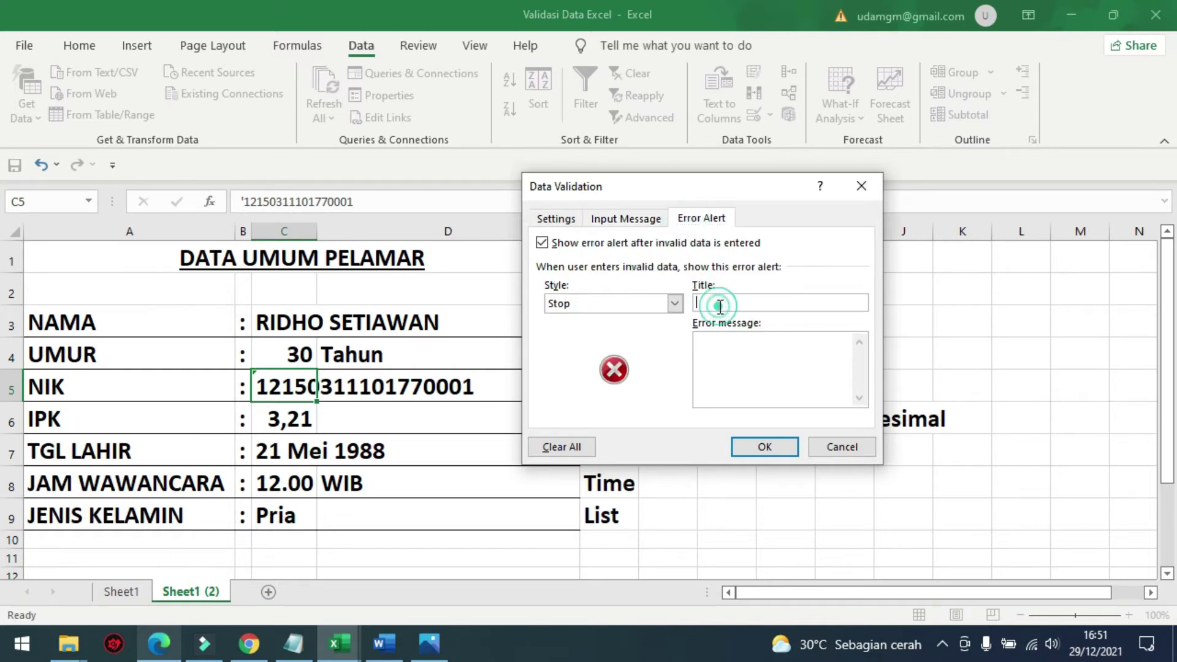
text(Erro)
click(751, 351)
text(Salah memasukkan NIK)
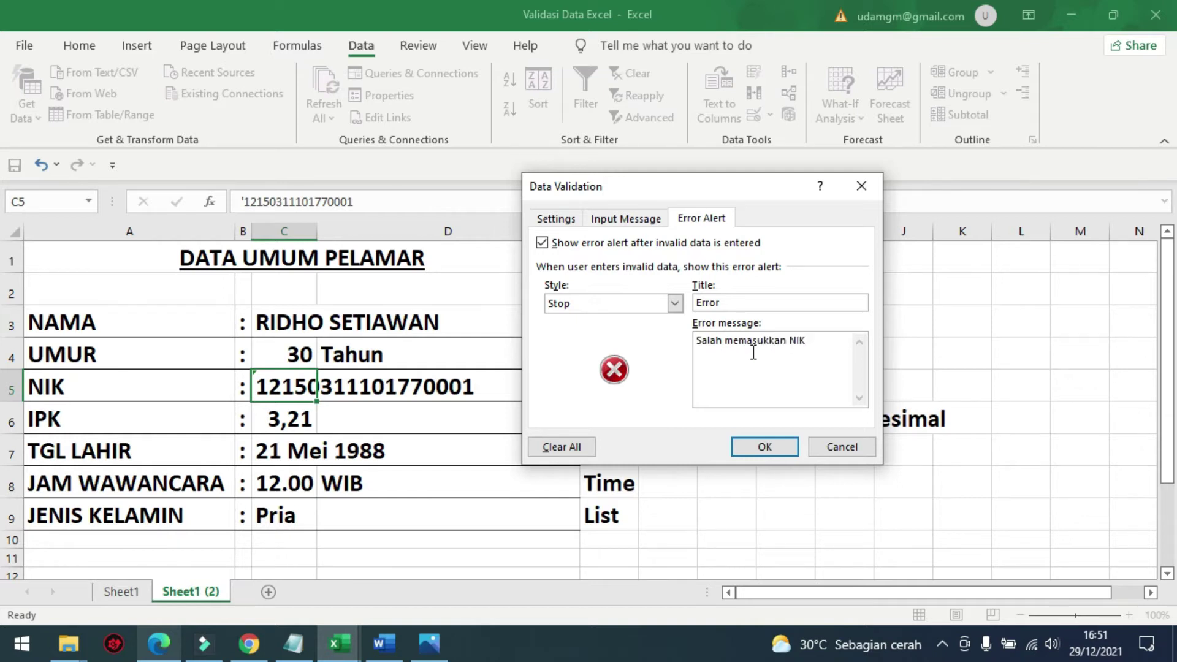
click(783, 447)
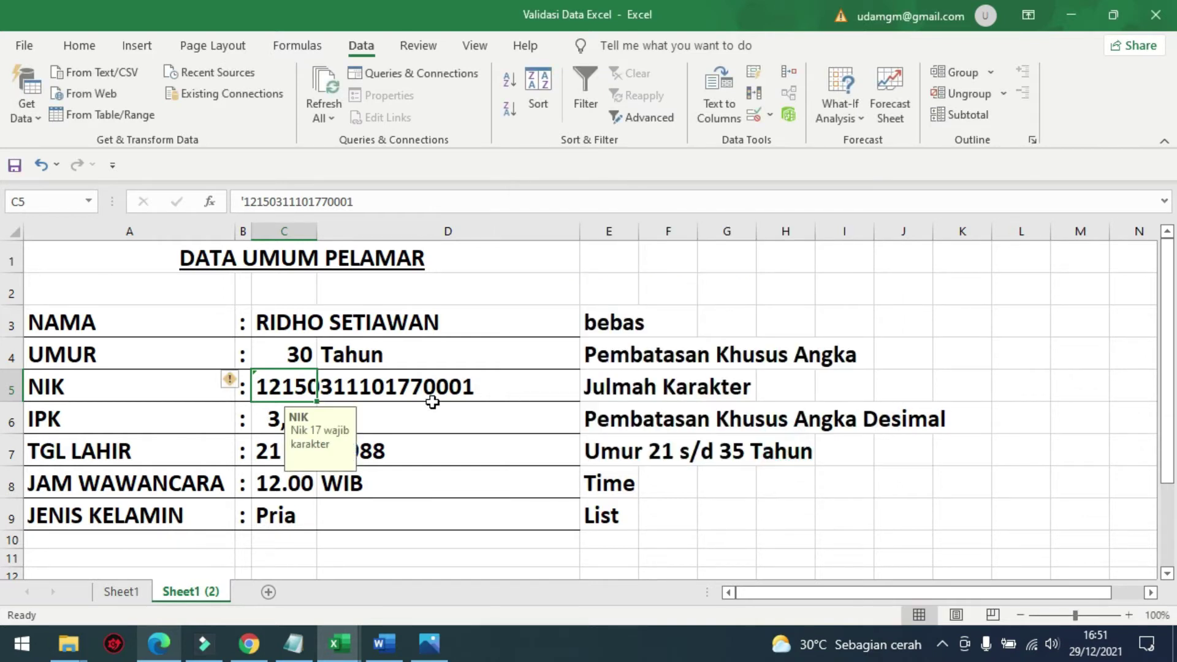
Test the NIK cell's length rule by inserting one extra digit into the number, and cancel the entry
click(388, 418)
click(281, 386)
double_click(281, 386)
text(9)
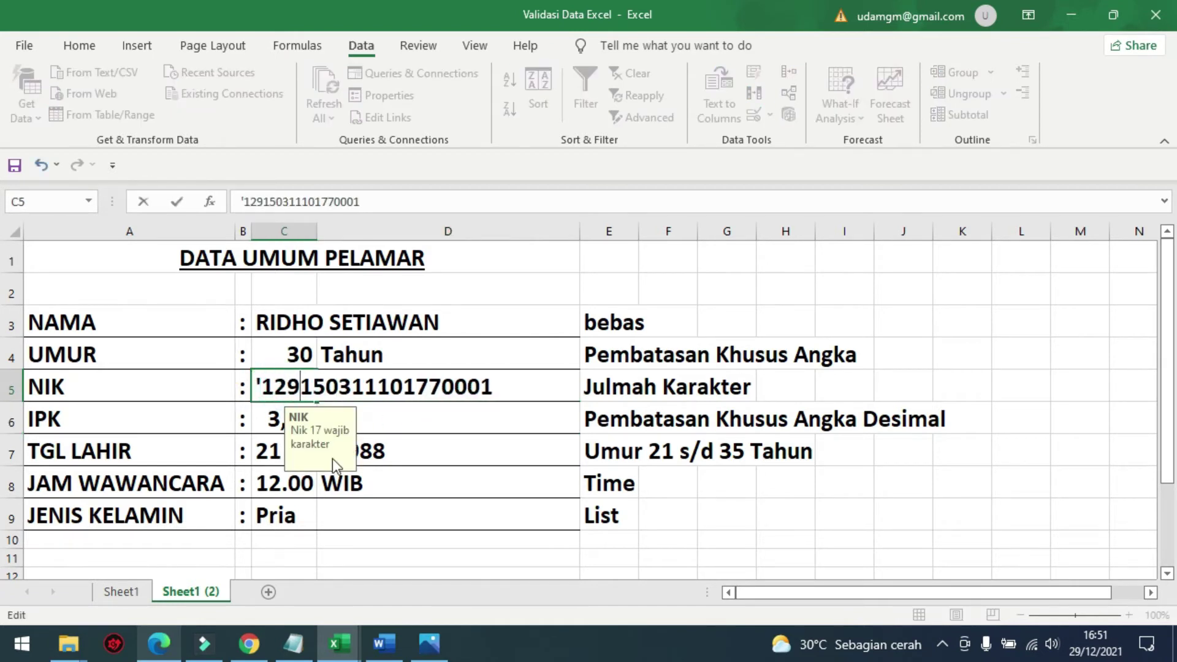
key(Return)
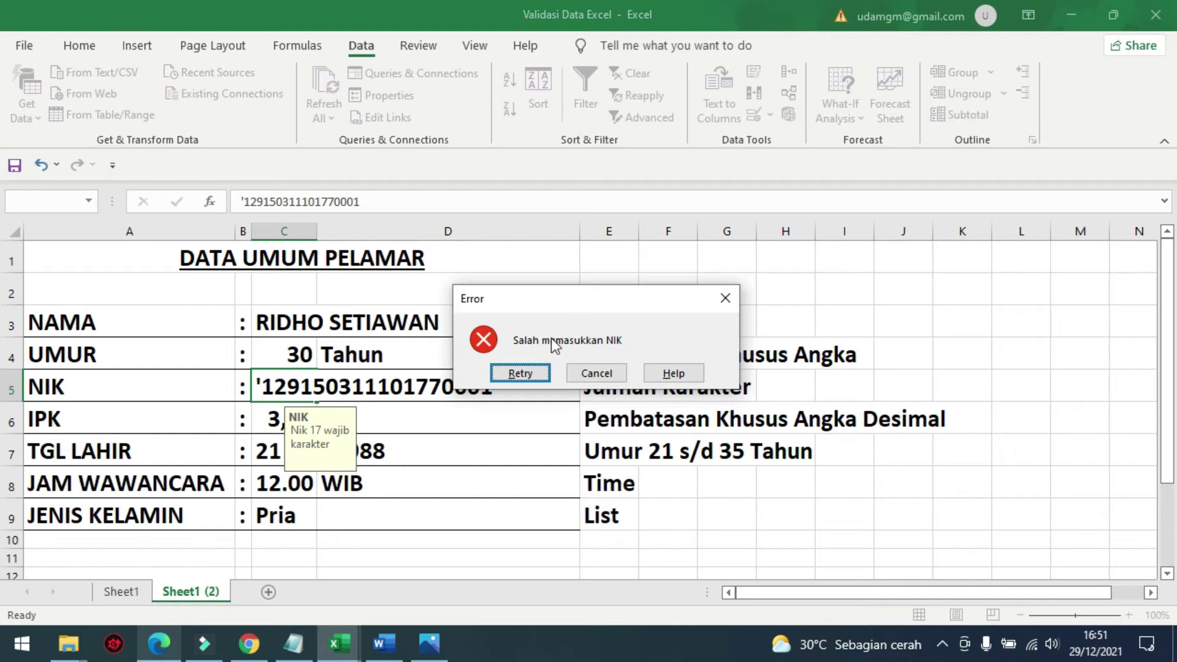
click(598, 373)
Test the NIK cell's length rule by removing four digits from the number, and cancel the entry
double_click(278, 386)
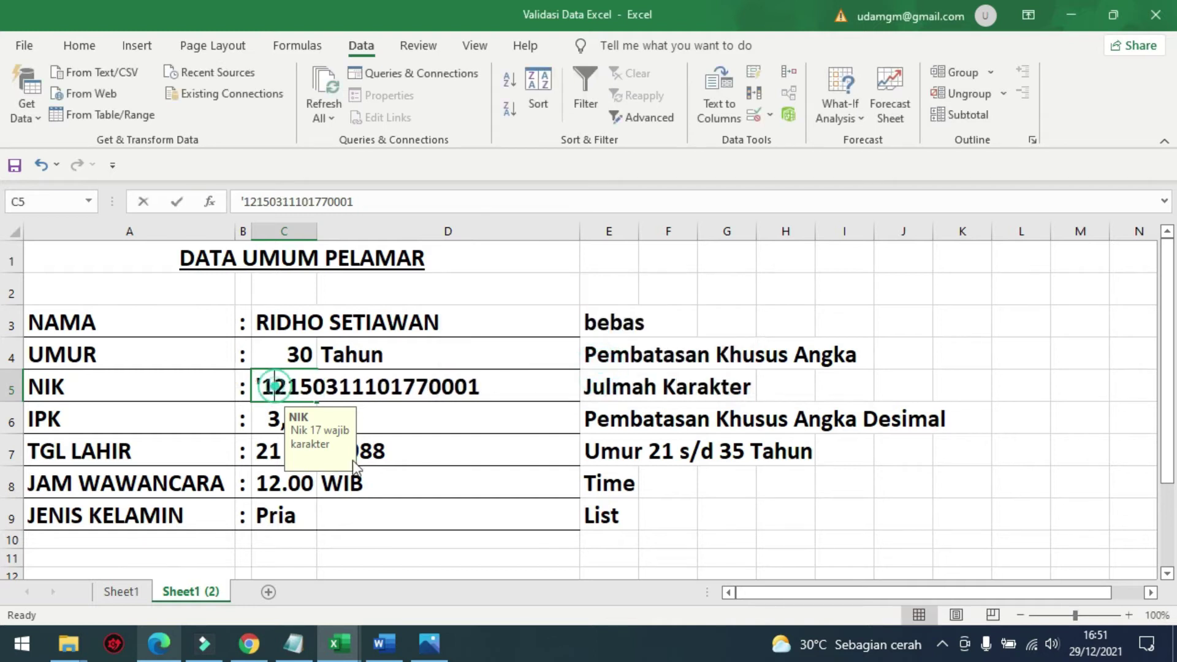
key(Delete)
key(Delete)
key(Delete)
key(Delete)
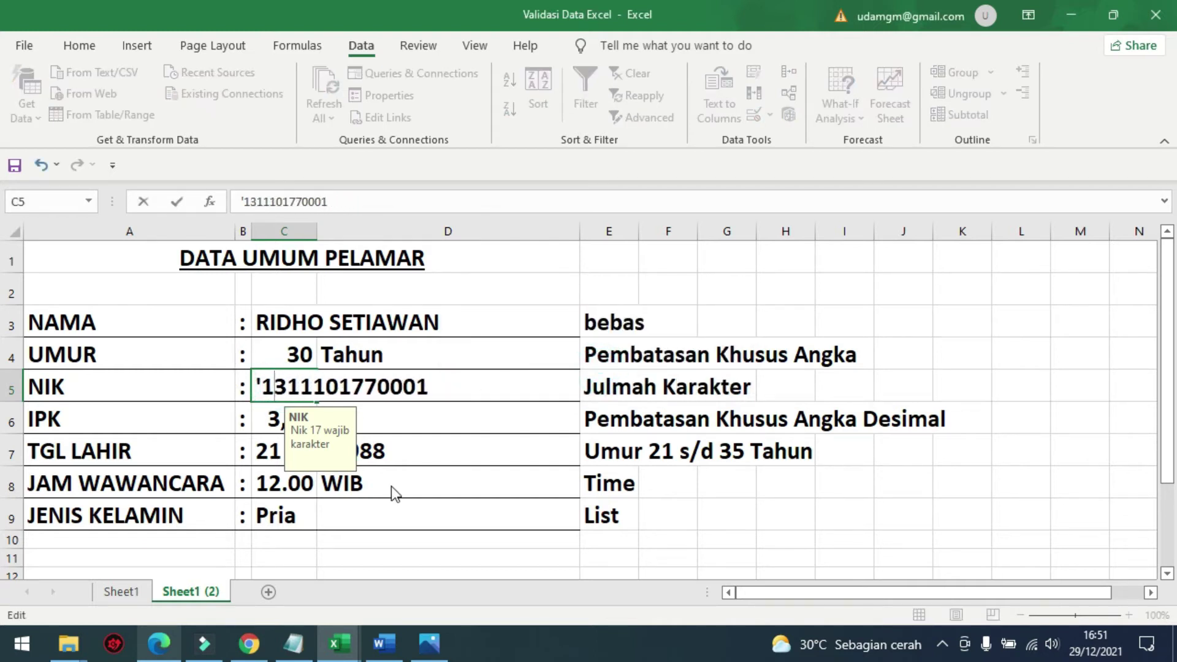
key(Return)
click(595, 372)
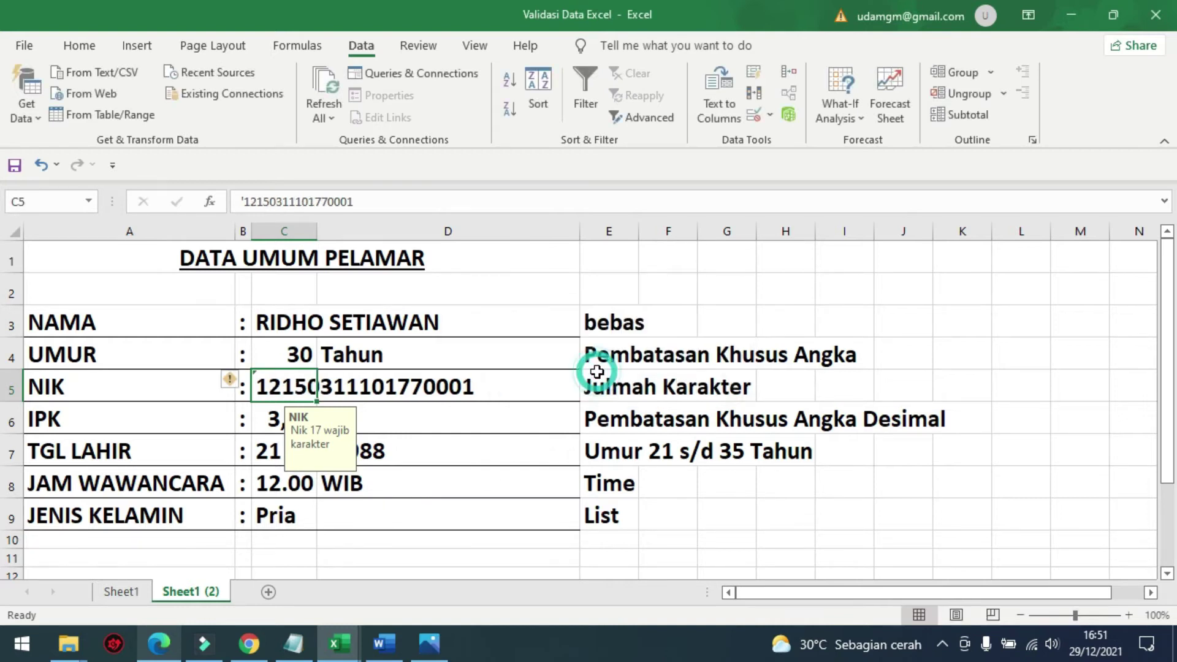
Test the NIK cell by replacing its content with a four-digit number, and cancel the entry
text(1233)
key(Return)
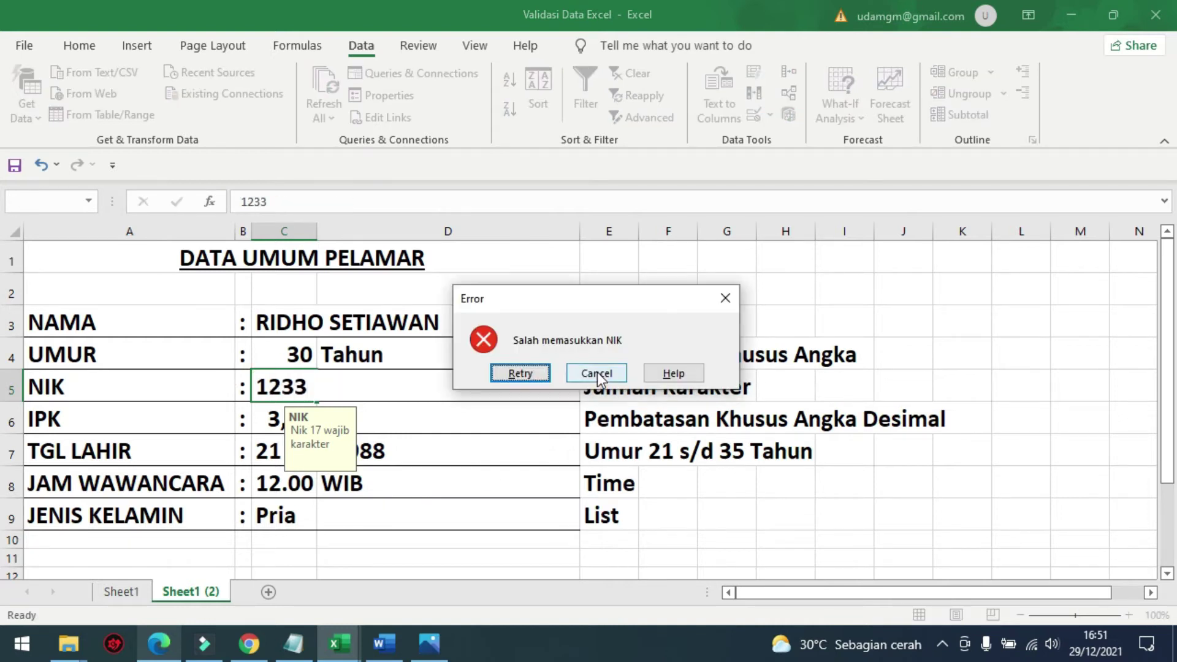
click(597, 373)
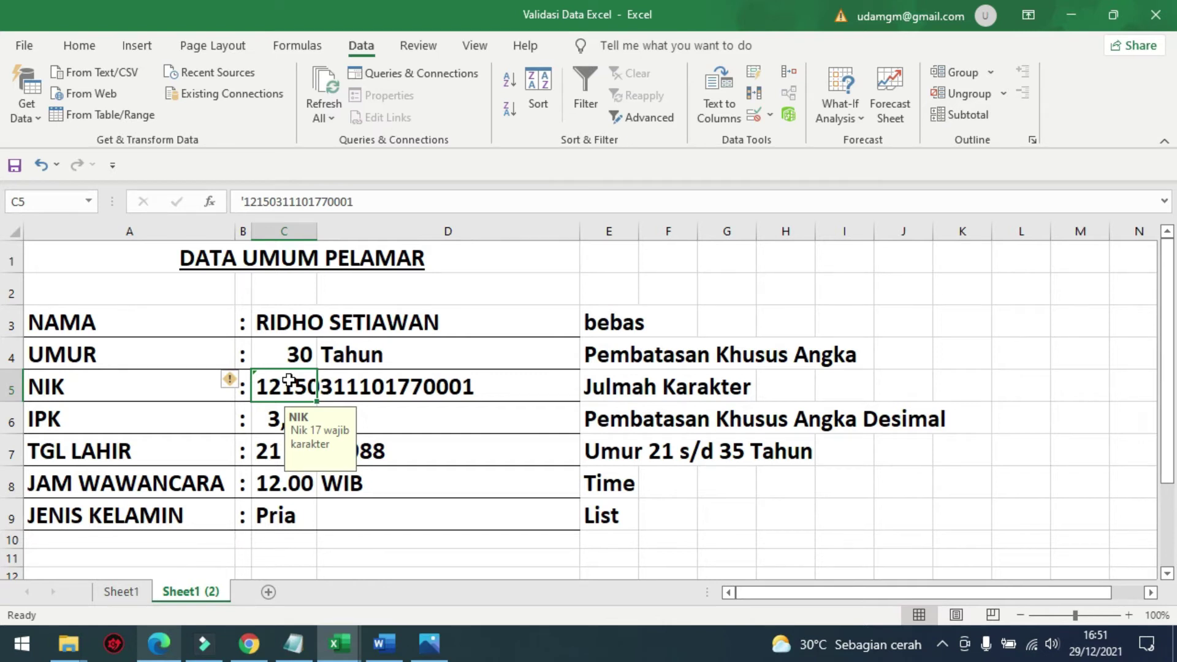
Compare the IPK cell C6 with the finished form on Sheet1, and return to Sheet1 (2)
click(270, 520)
click(277, 417)
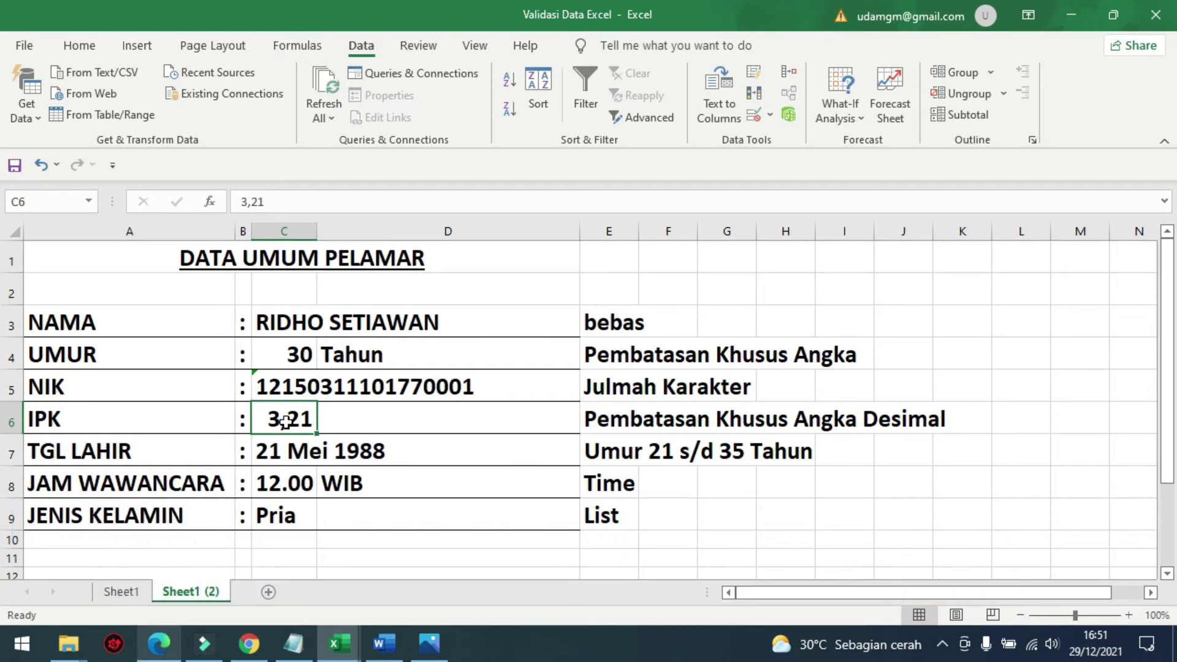
click(120, 591)
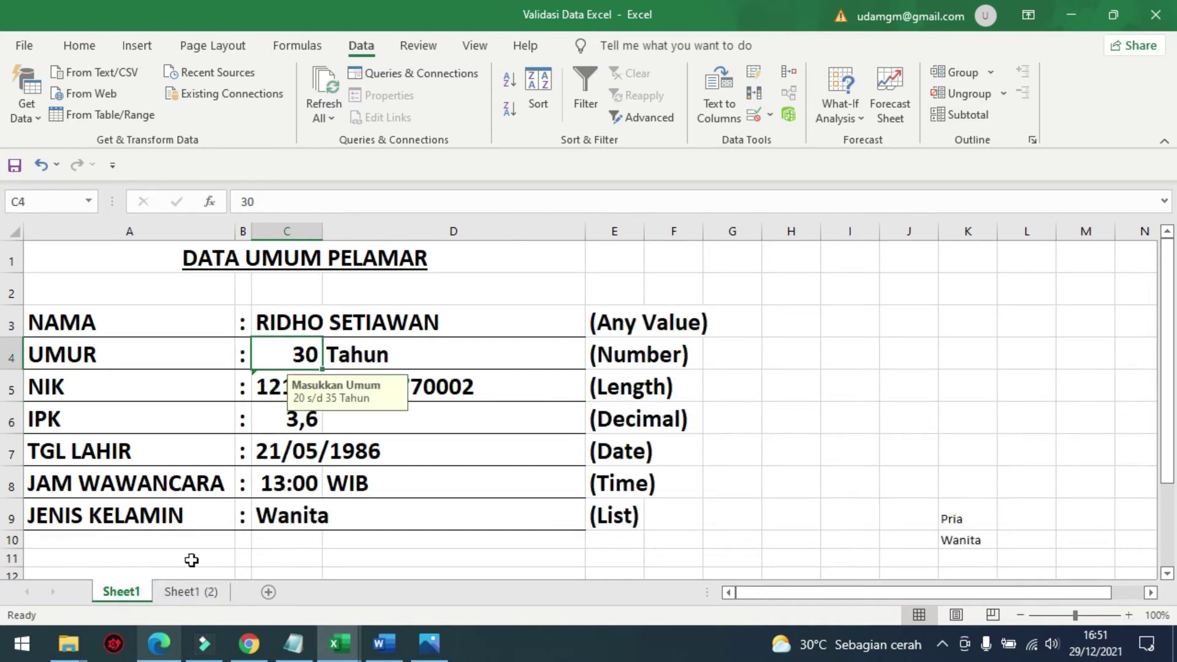
click(184, 590)
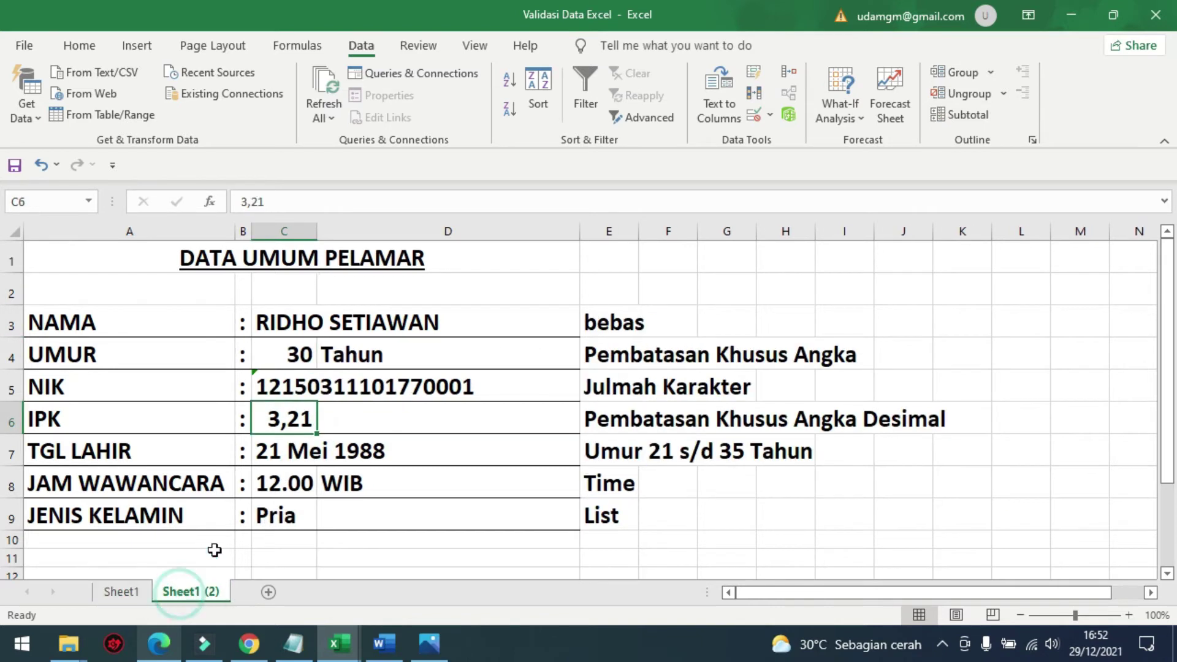
Set the IPK cell C6's validation criteria to decimal values between 0 and 4
click(291, 421)
click(769, 114)
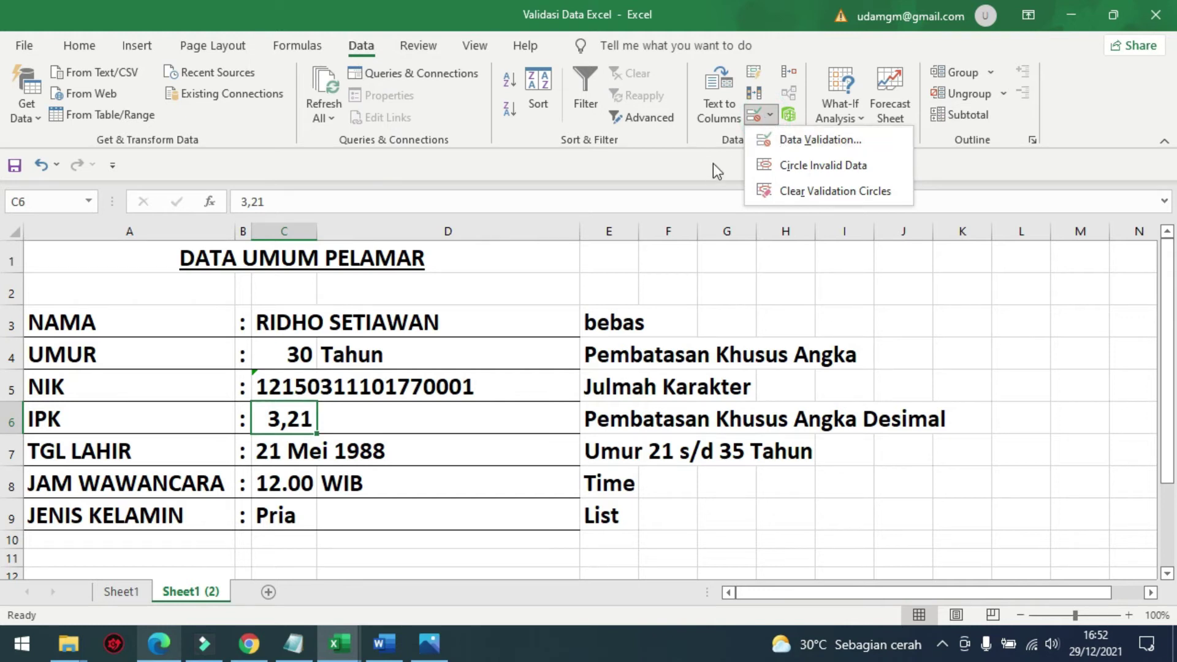
click(792, 141)
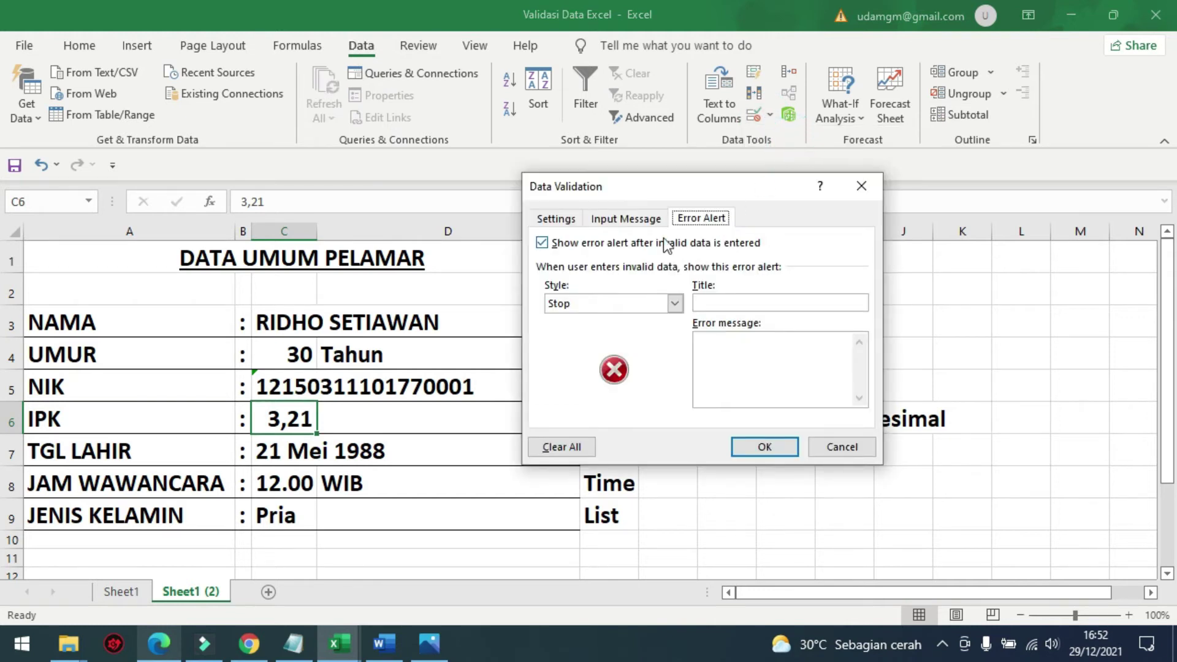
click(555, 219)
click(606, 278)
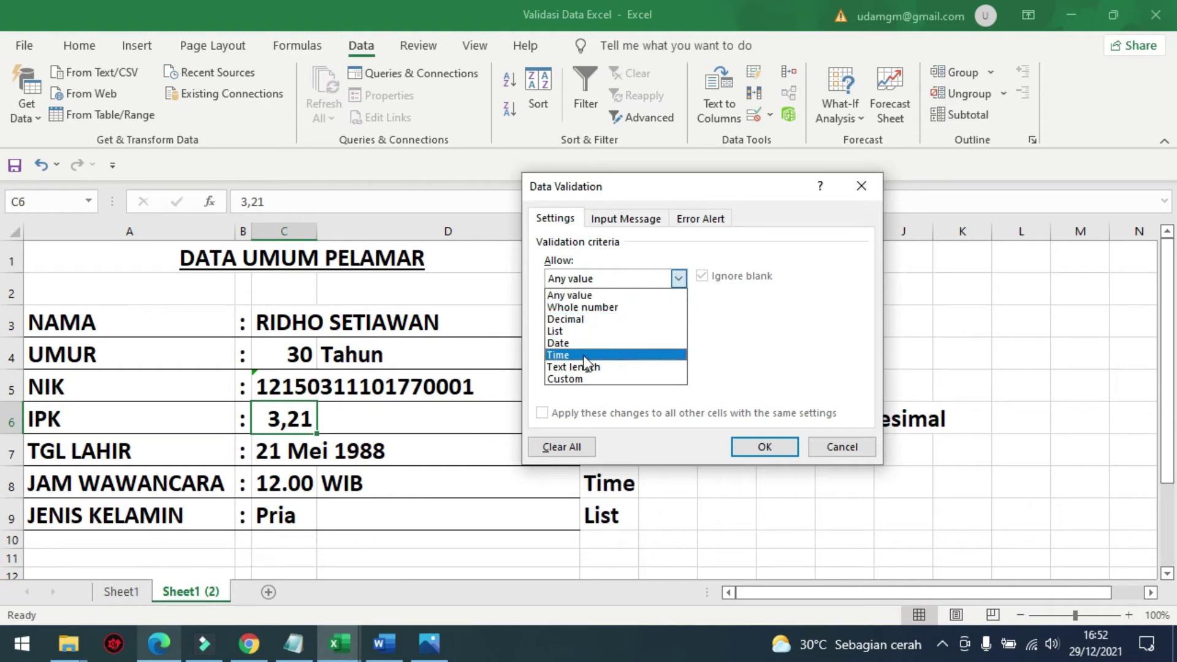
click(578, 319)
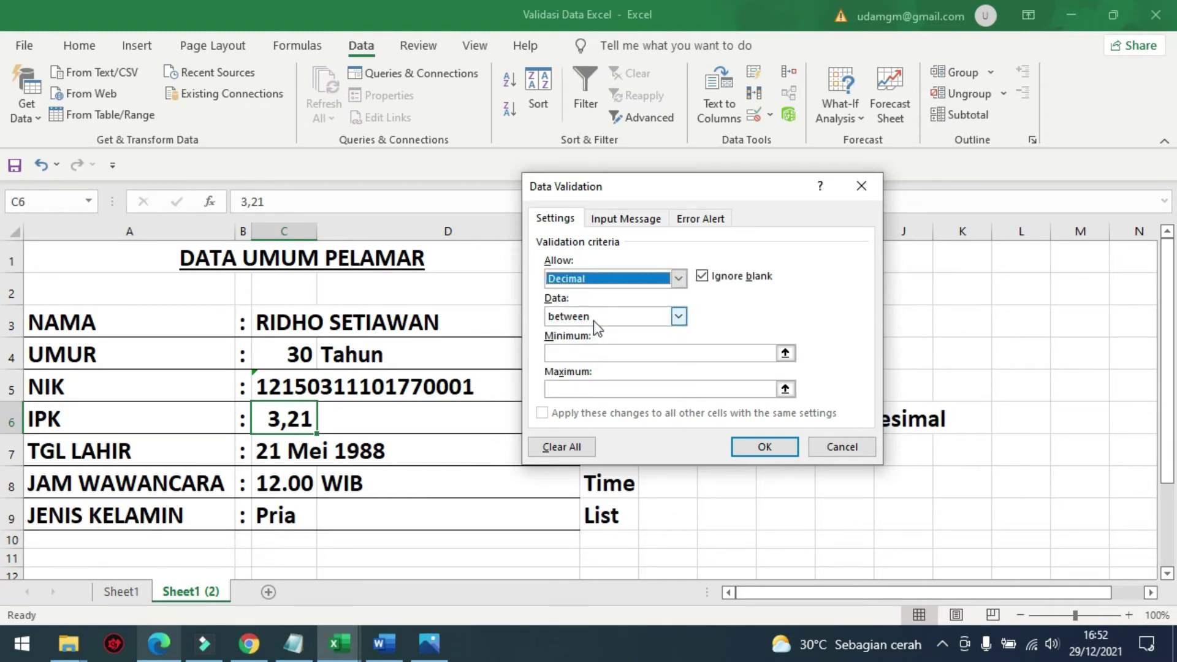
click(598, 352)
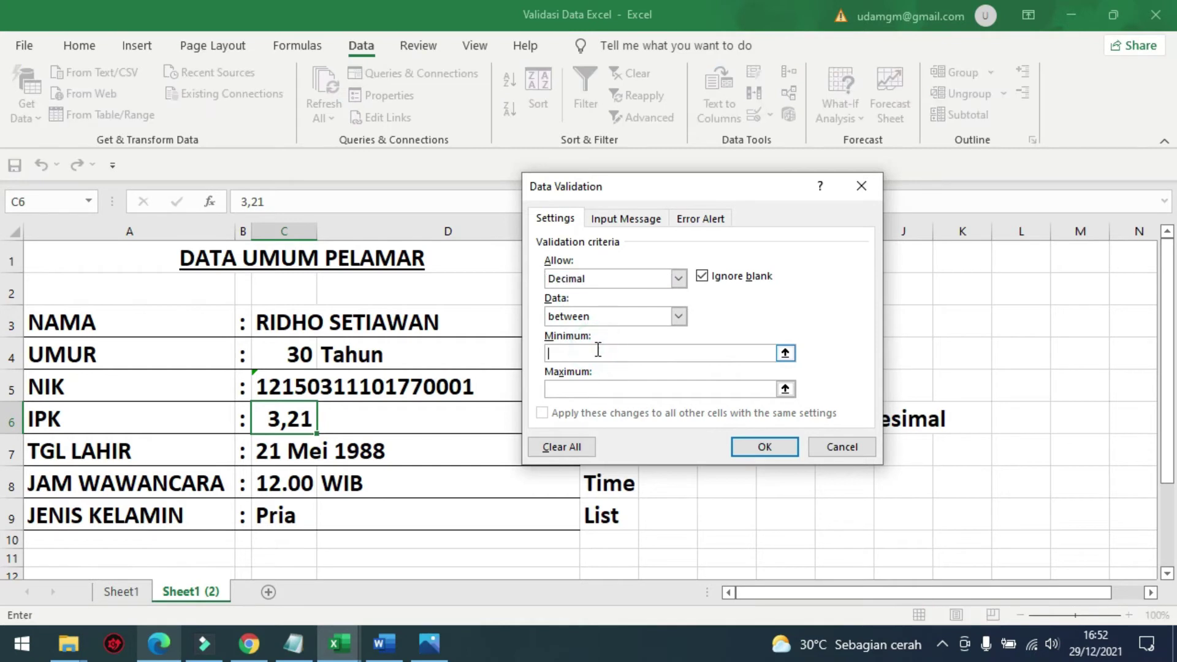
text(0)
click(598, 390)
text(4)
Add an input message titled "IPK" with the text "IPK range 0 s/d 4" to the IPK cell's validation
click(619, 222)
click(674, 305)
text(IPK)
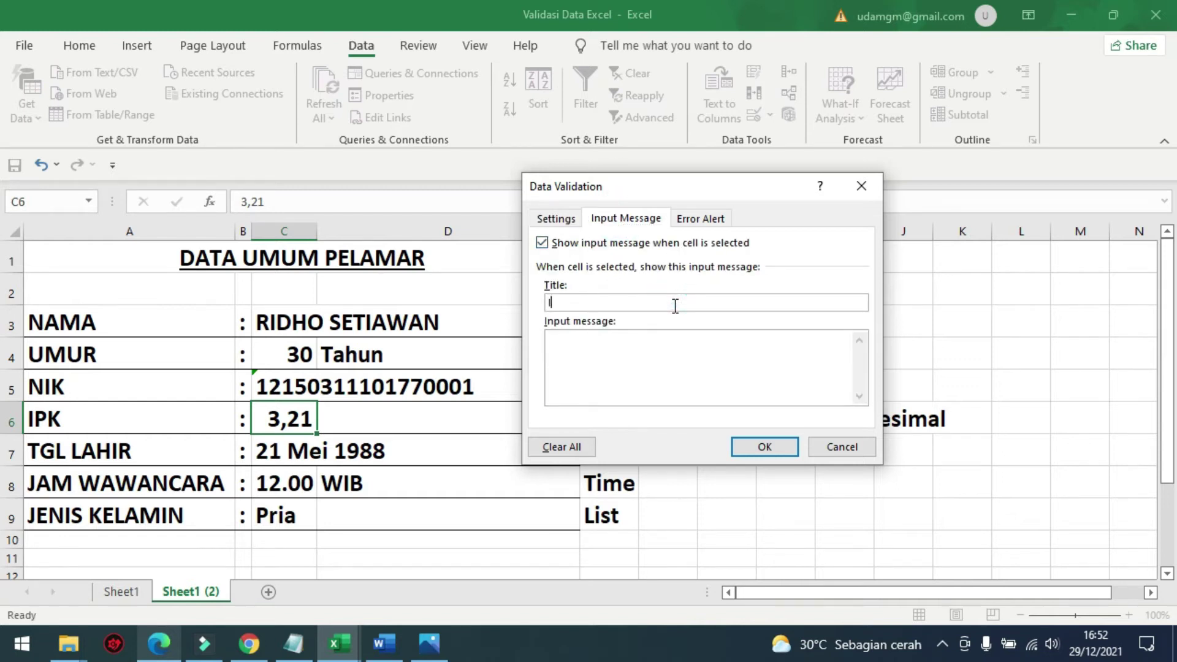
click(691, 370)
text(IPK range 0 s/d 4)
Add a Stop-style error alert titled "Error" with the message "Salah masukkan IPK" and apply the IPK validation
click(711, 219)
click(737, 301)
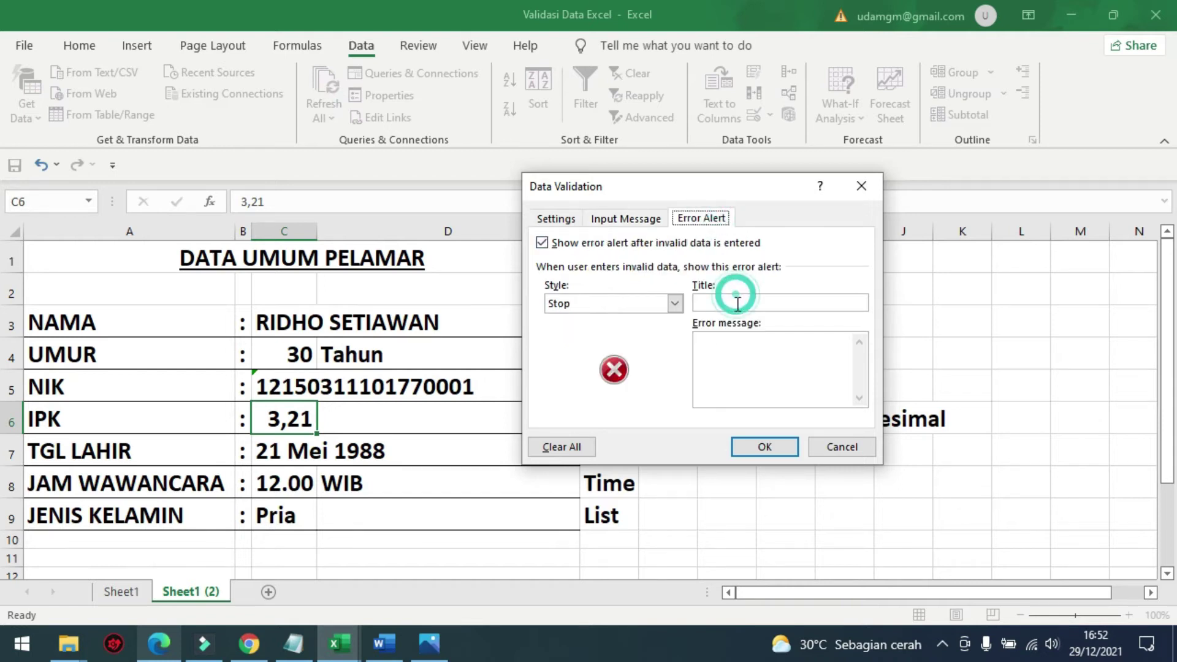
text(Error)
click(744, 349)
text(Salah masukkan IPK)
click(747, 447)
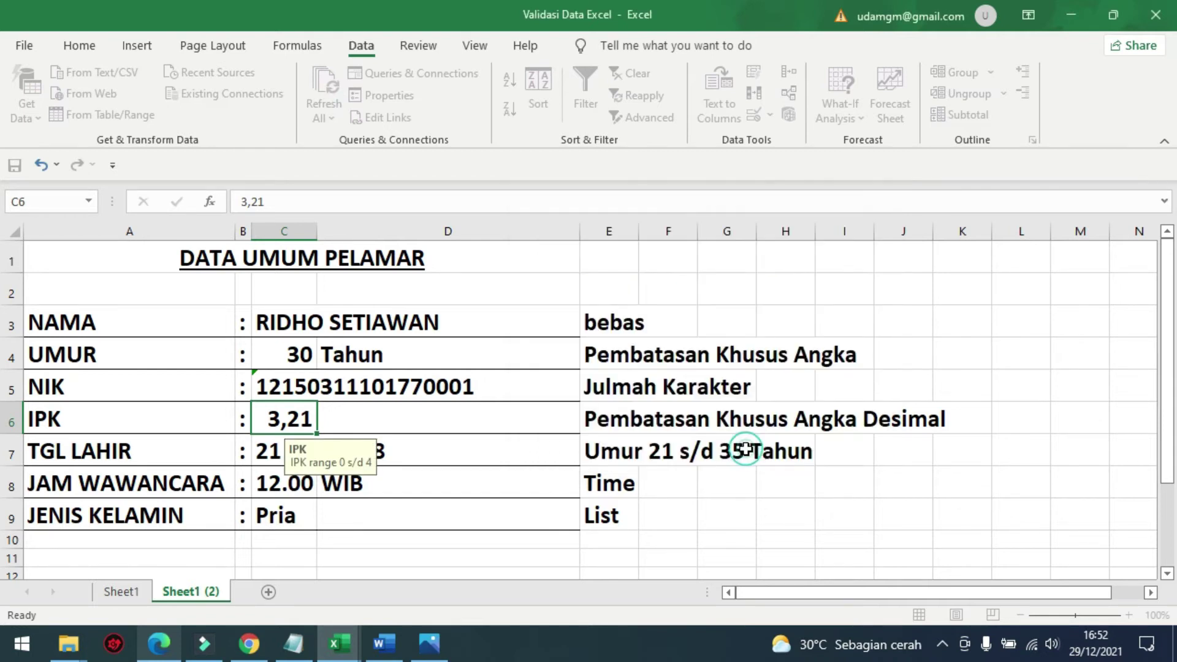
Test the IPK cell C6's validation by entering 5, and cancel the entry
click(525, 507)
click(301, 415)
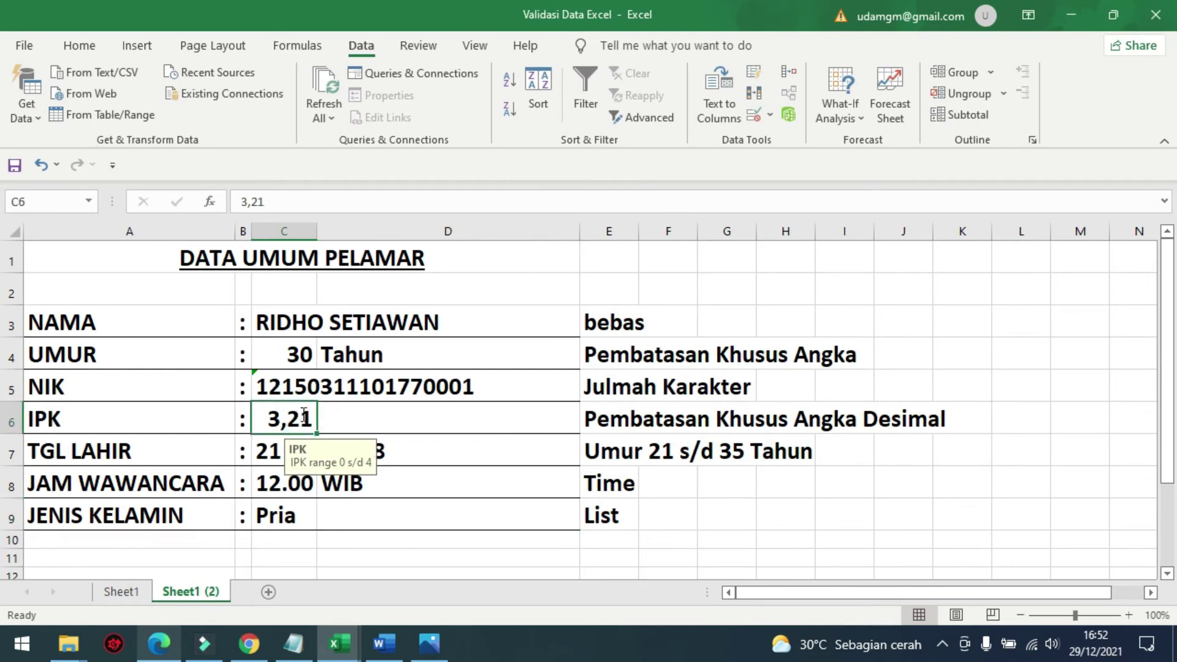
text(5)
key(Return)
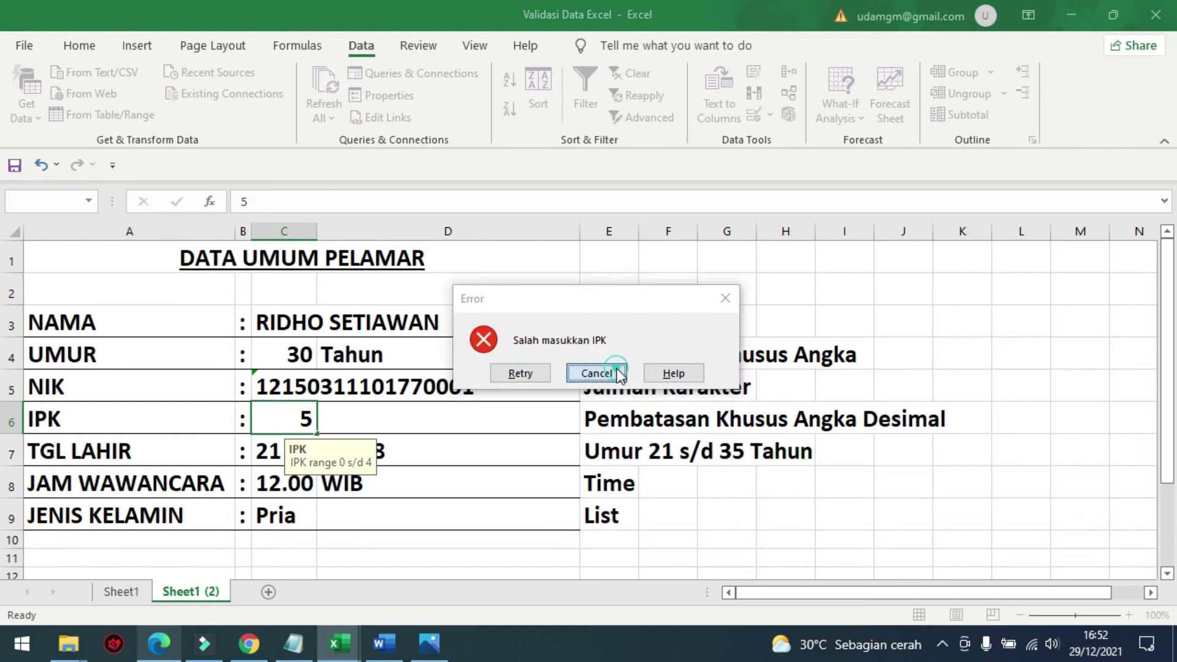
click(596, 372)
Test the IPK cell C6 with the value 4, and set it to 3,7
text(4)
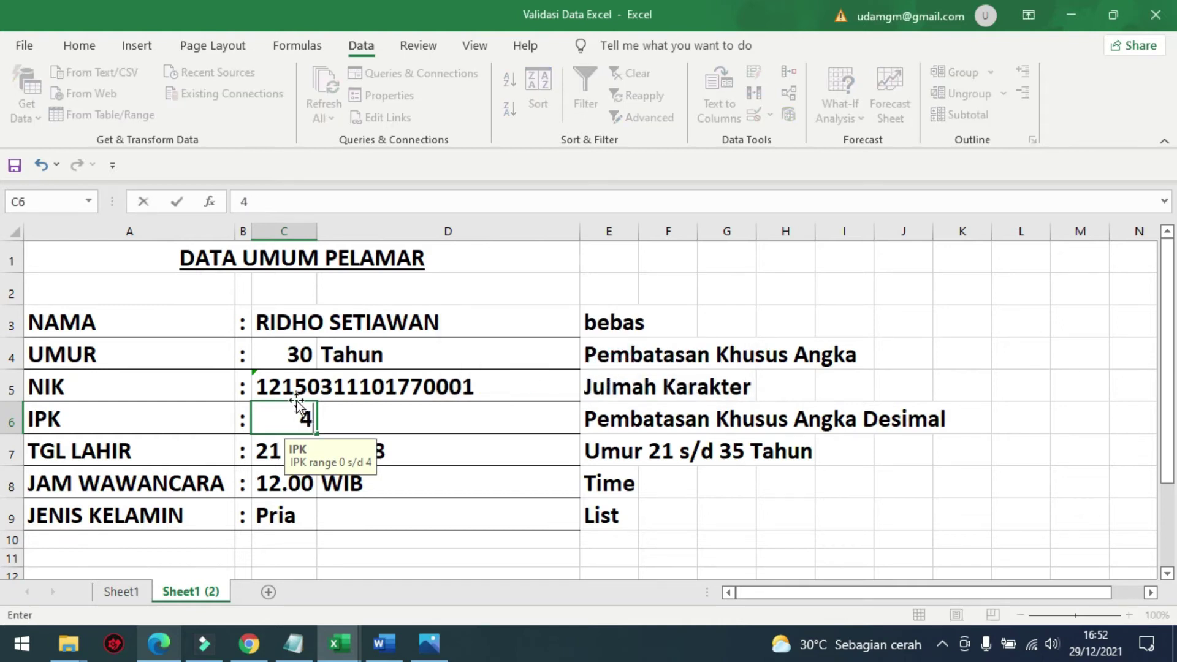
key(Return)
click(298, 421)
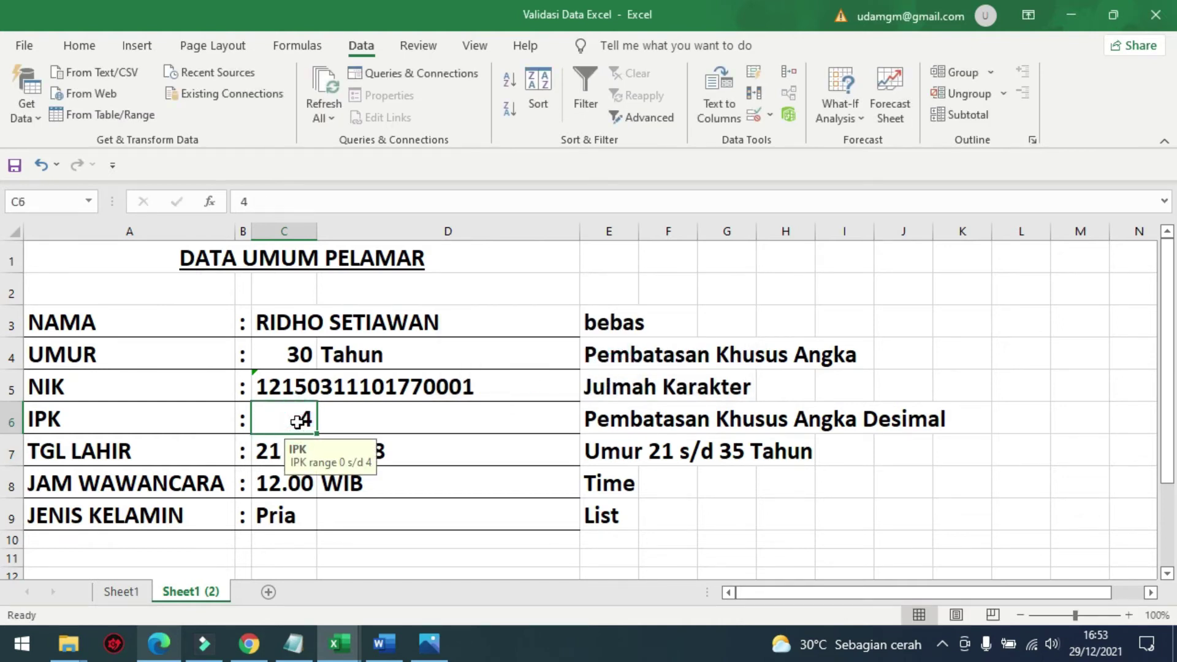
text(3,7)
key(Return)
click(297, 421)
Test the age cell C4's whole-number validation with the decimal 27,8, and cancel the entry
click(296, 356)
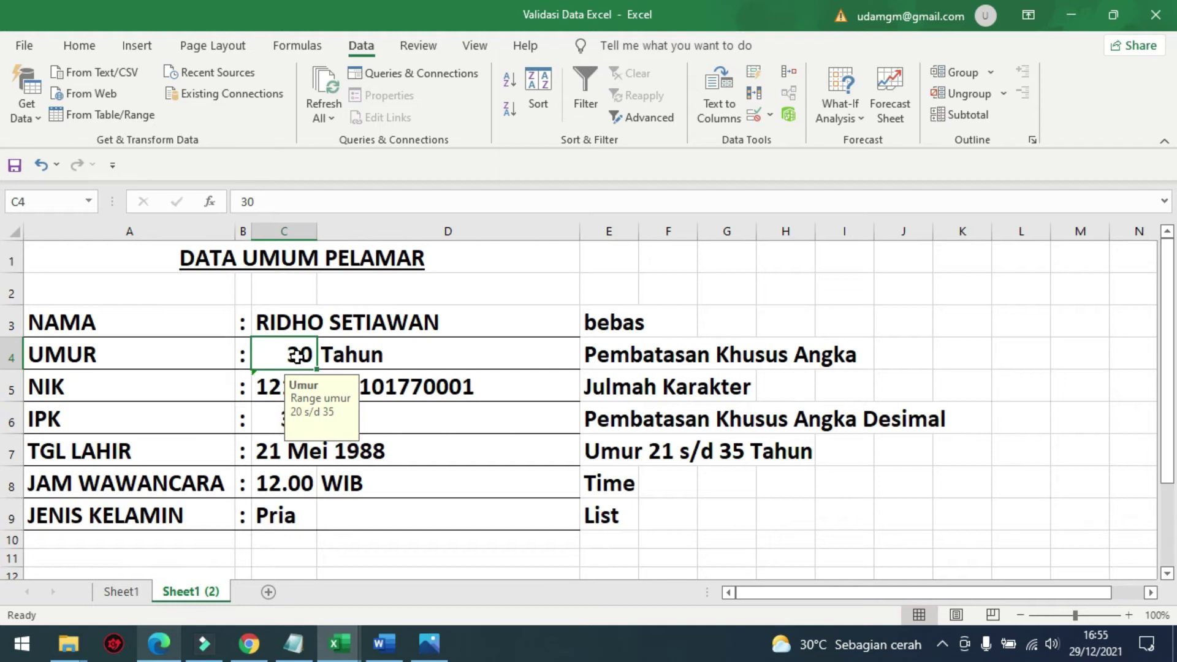
key(BackSpace)
text(2)
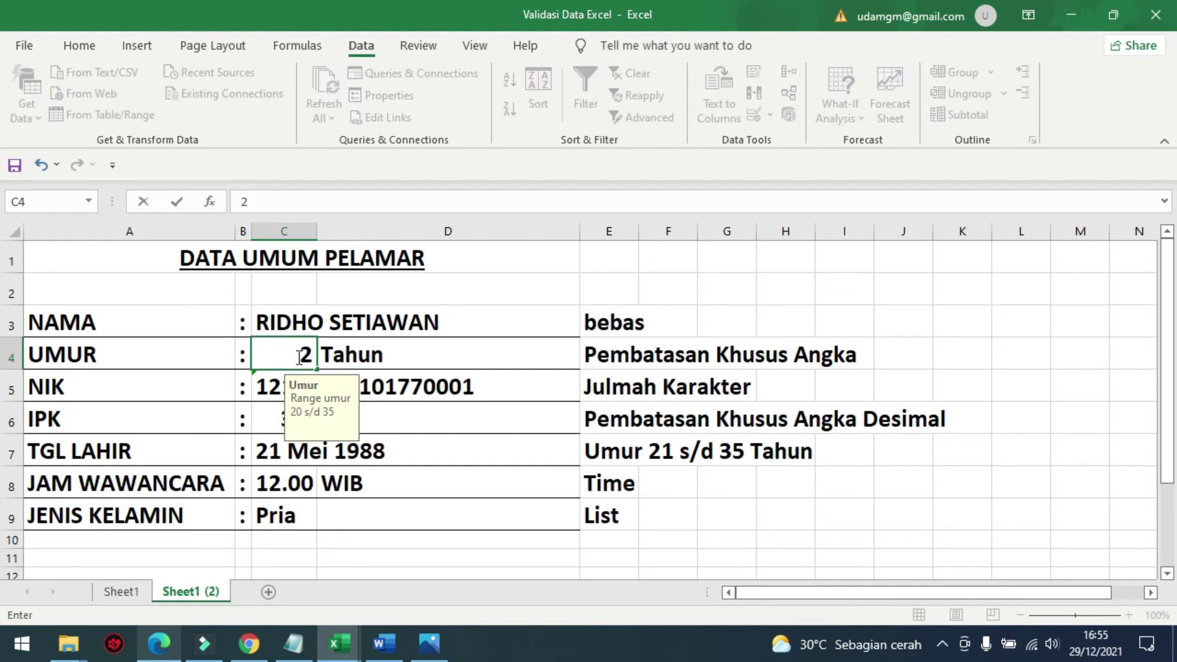
text(7,8)
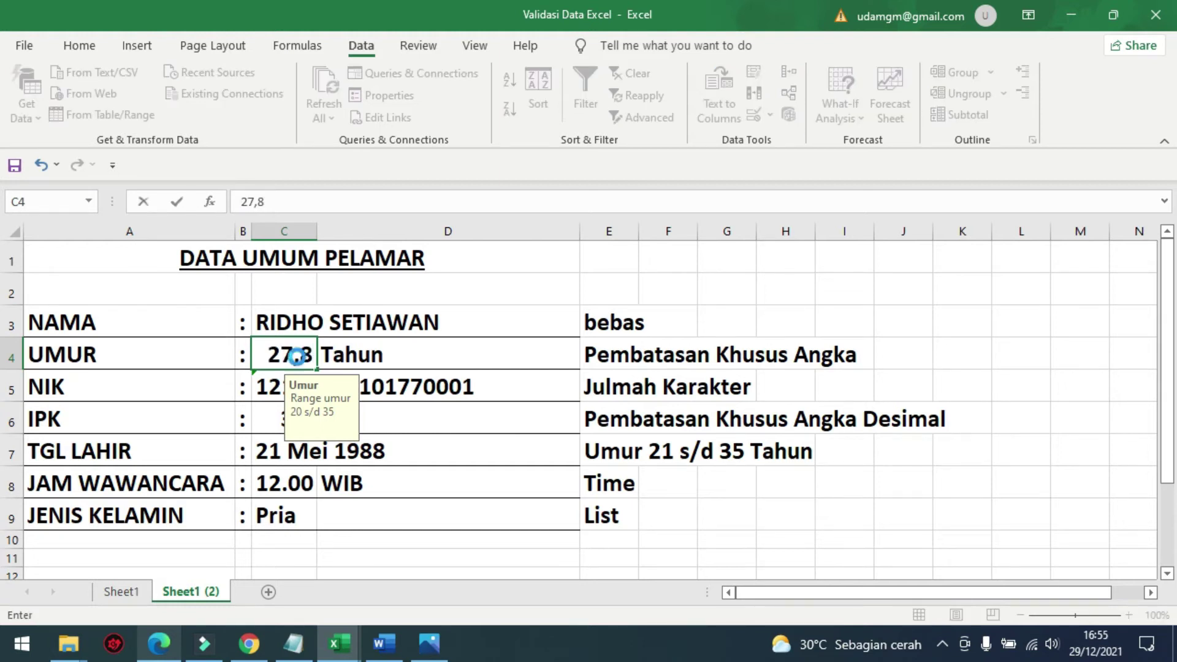
key(Return)
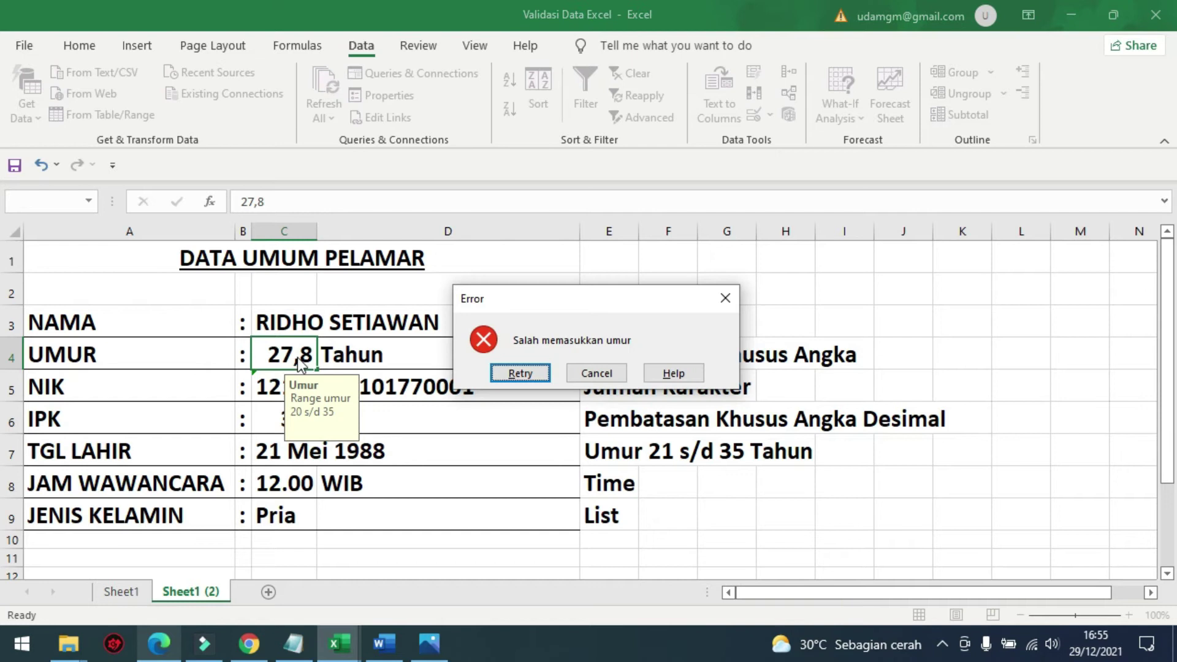
click(604, 373)
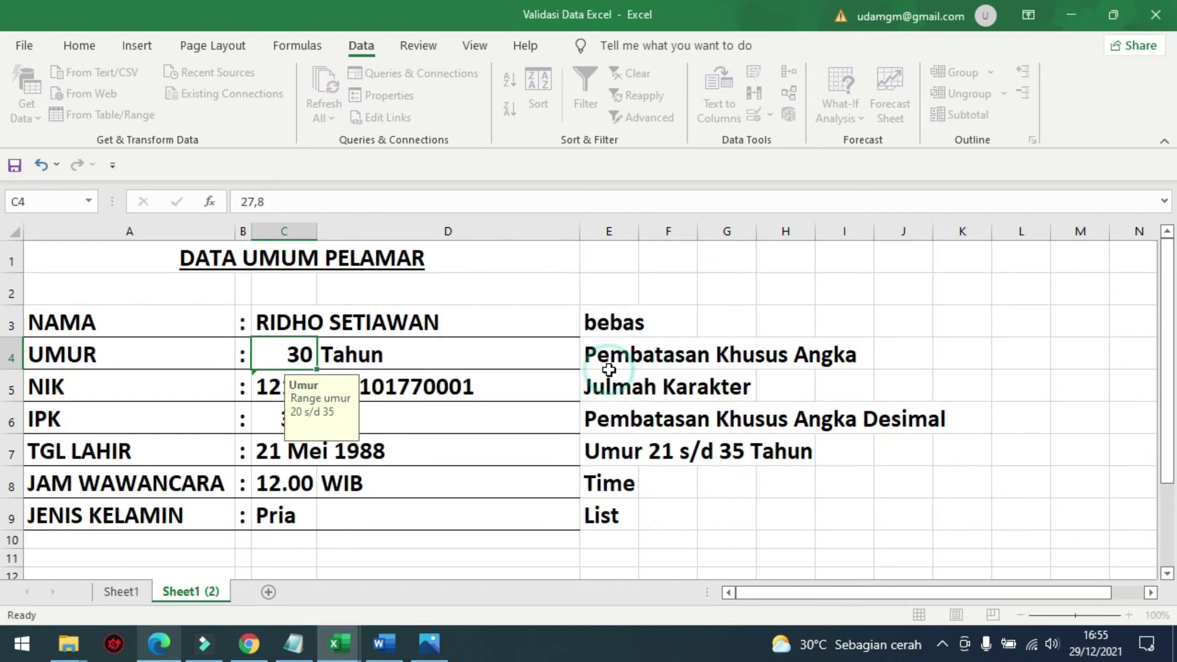
click(277, 413)
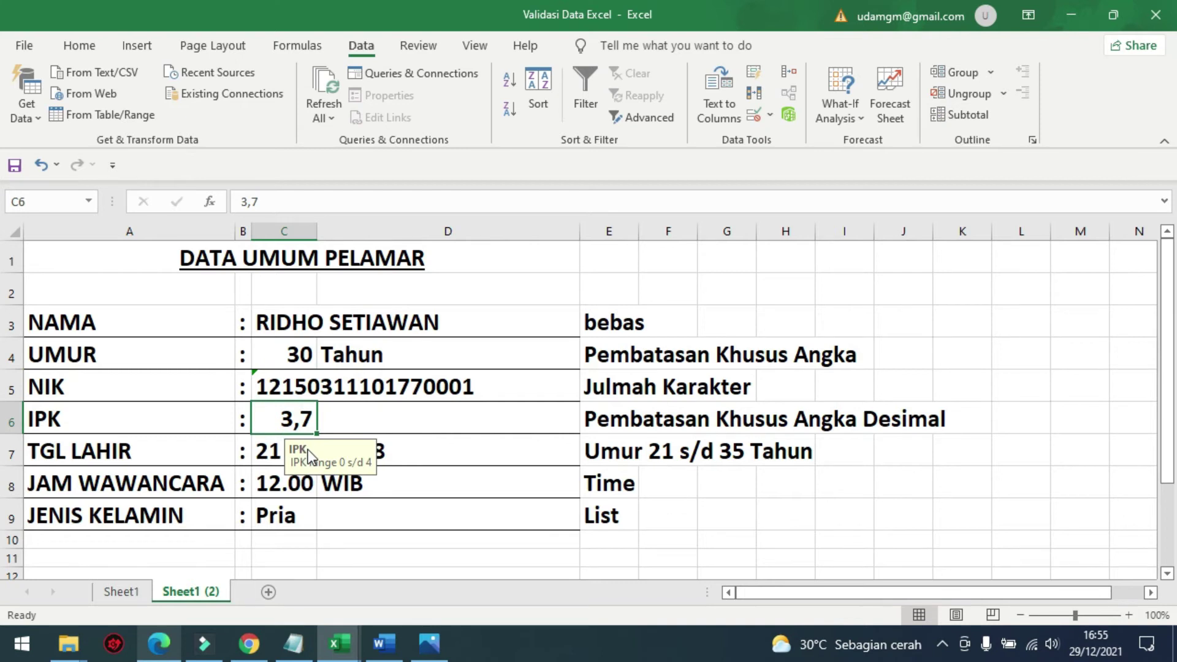
click(447, 425)
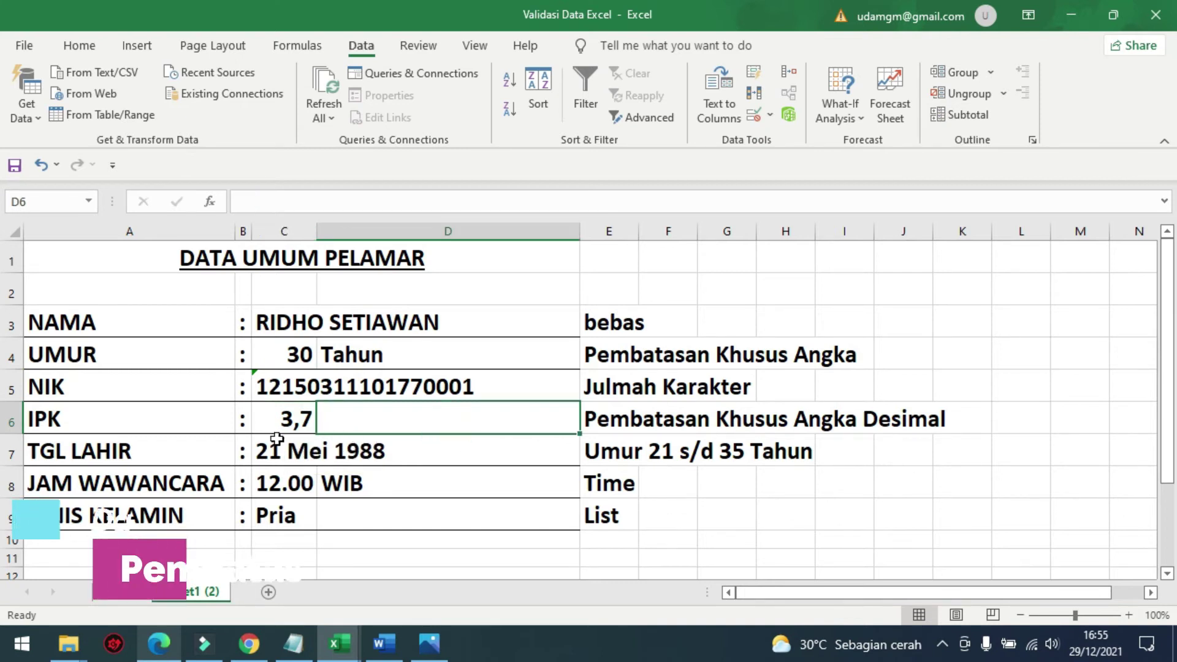
click(285, 414)
Set the TGL LAHIR cell C7's validation criteria to dates between 01/01/1986 and 31/12/2000
click(267, 454)
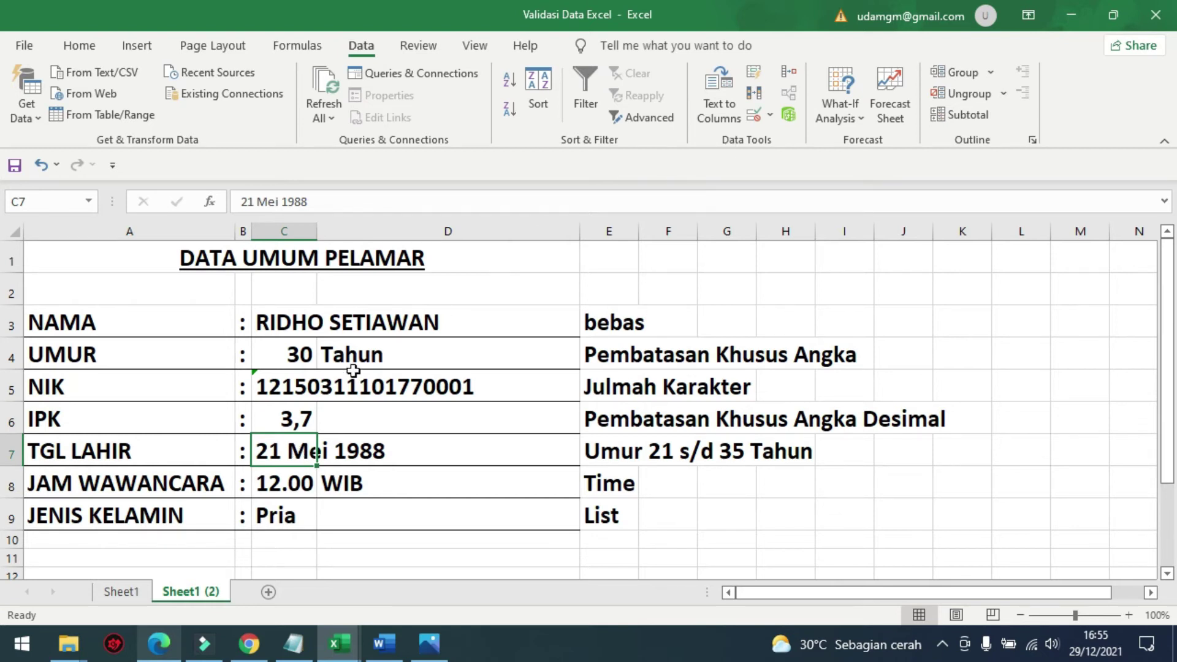
click(361, 49)
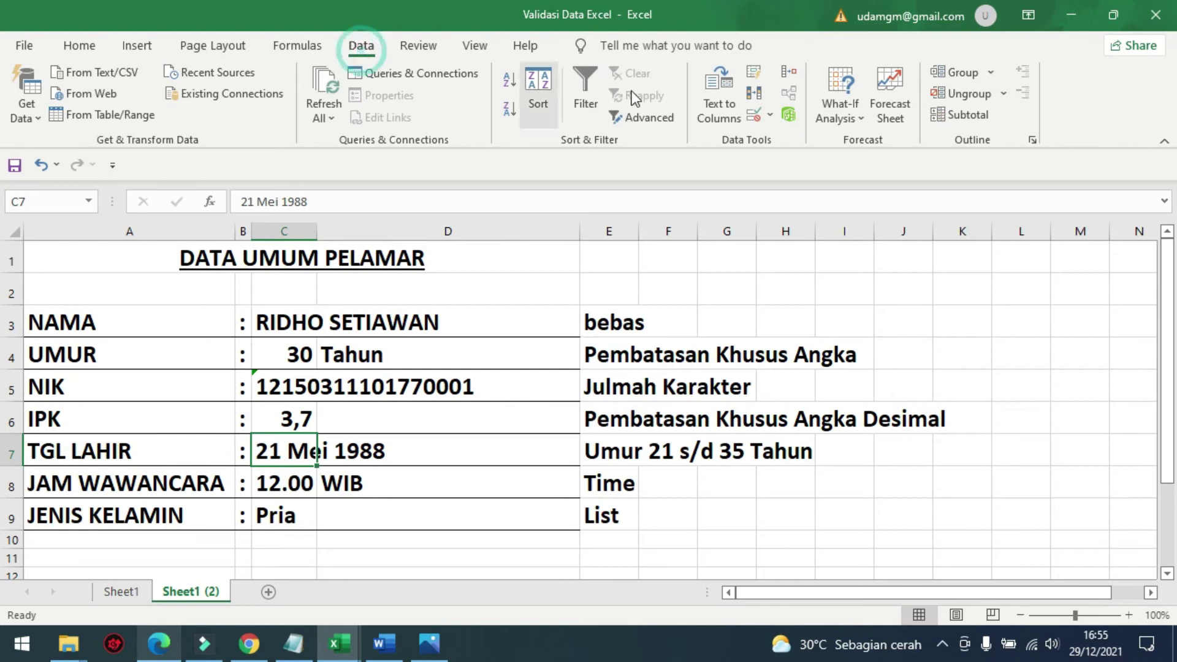
click(771, 115)
click(792, 138)
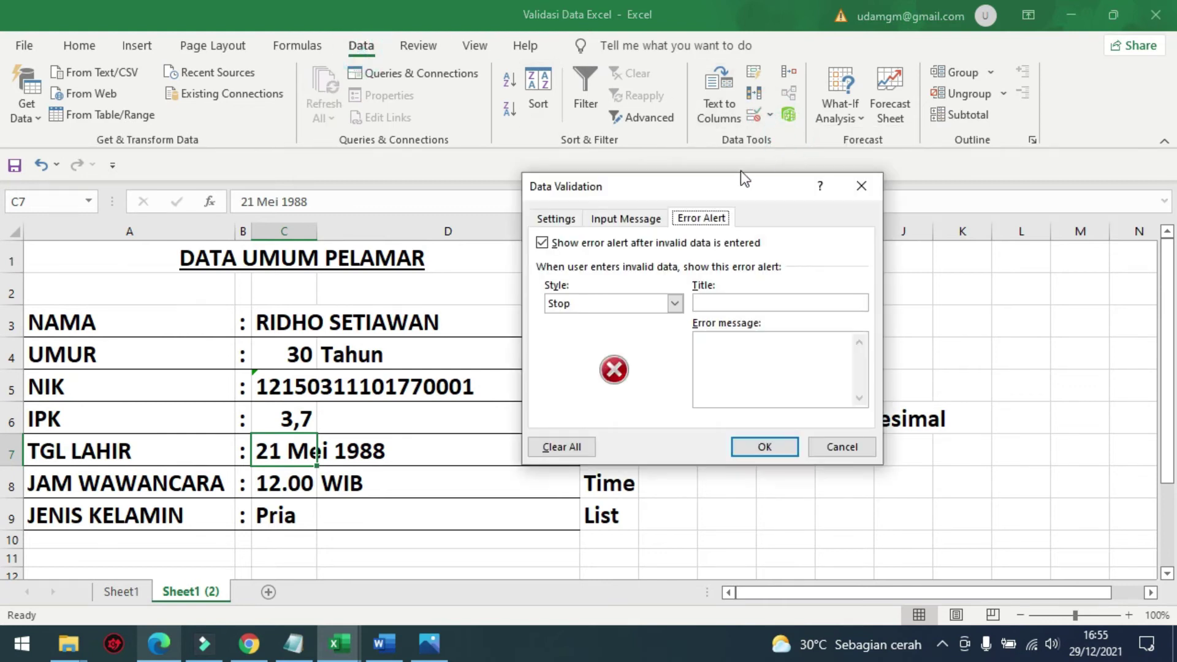
click(556, 221)
click(592, 280)
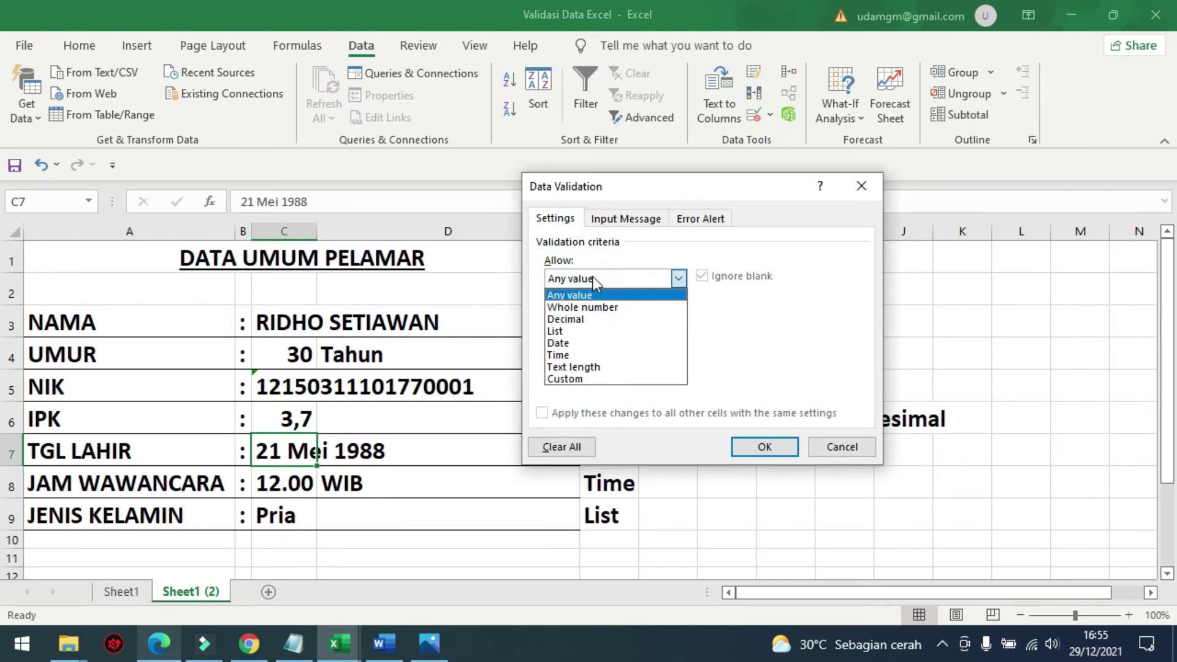
click(587, 345)
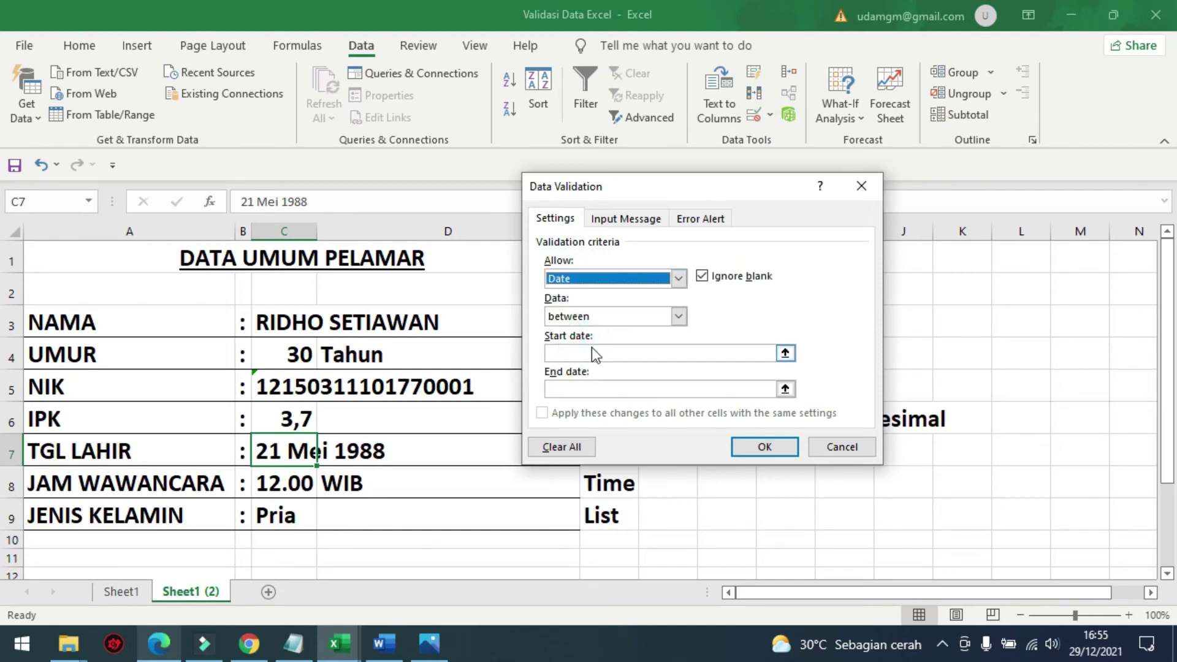
click(592, 349)
text(01/0)
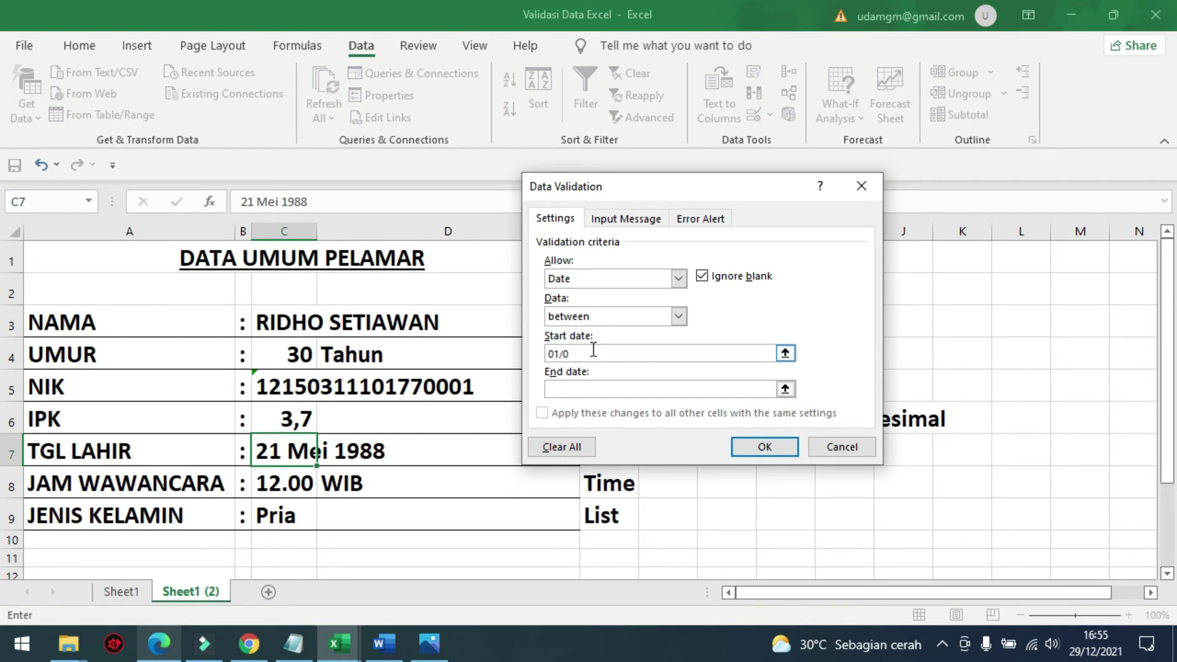
text(1/1986)
click(592, 388)
text(31/12/2000)
Add an input message titled "Tgl Lahir" with the text "Range 1986 s/d 2000" to the birth date cell's validation
click(626, 219)
click(643, 302)
text(Tgl Lahir)
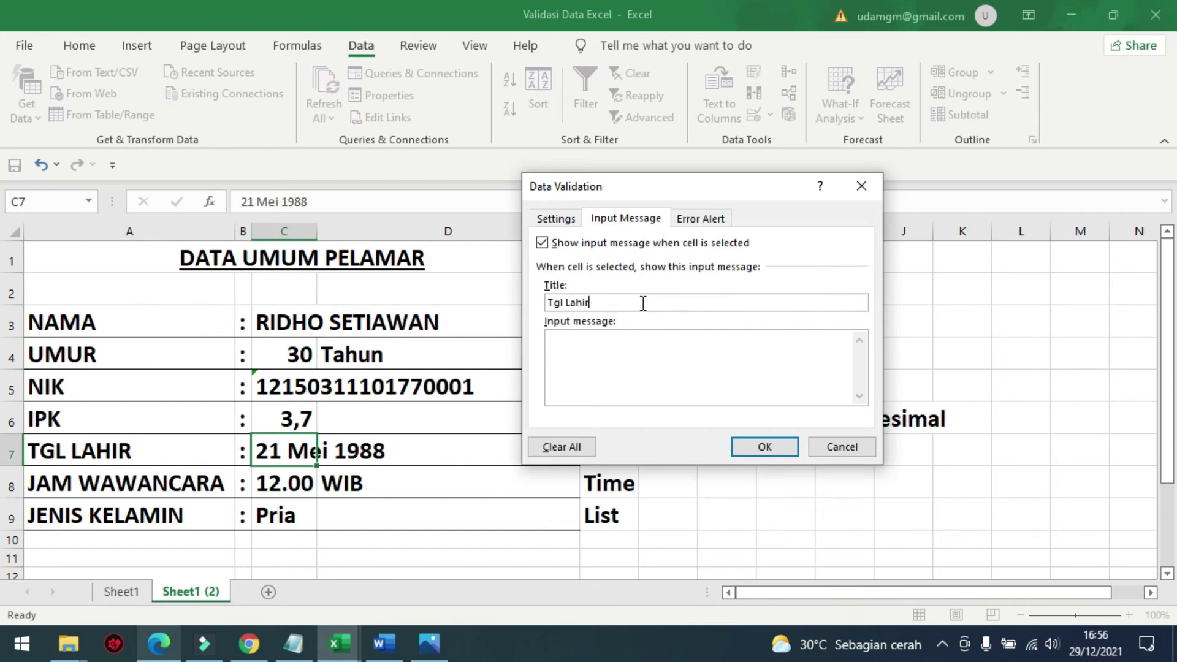
click(604, 373)
text(Range 1986 s.d 2000)
Add a Stop-style error alert titled "Error" with the message "Salah Tanggal lahir" and apply the birth date validation
click(700, 218)
click(738, 302)
text(Error)
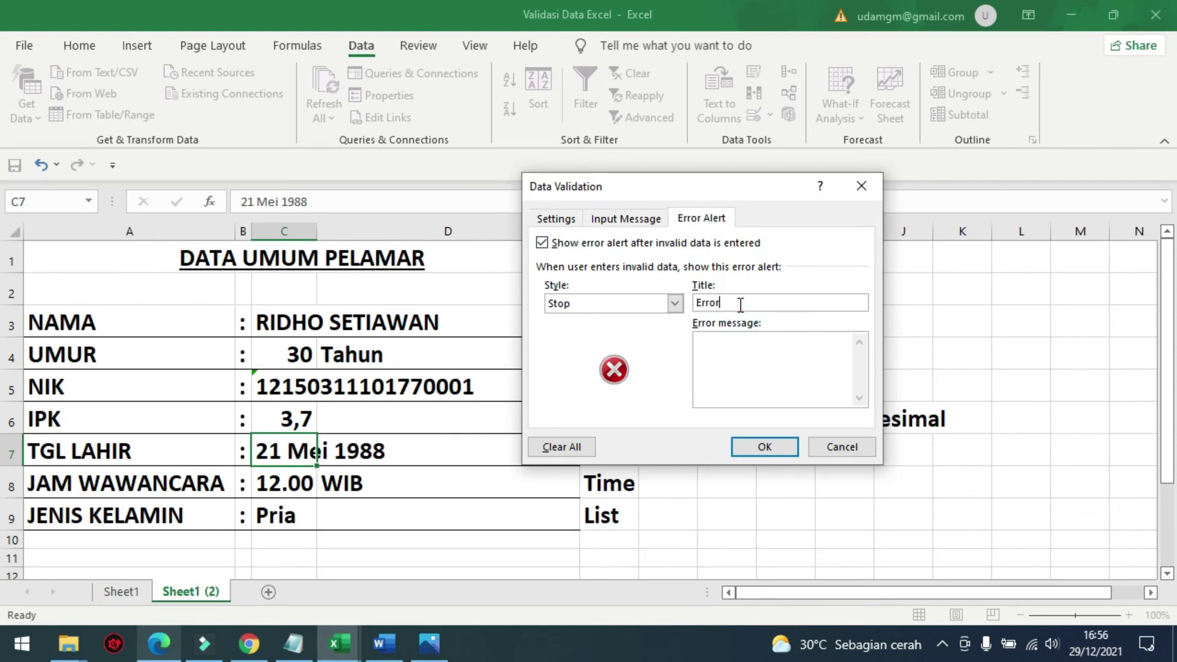
click(757, 345)
text(M)
key(BackSpace)
text(Salah Tanggal lahir)
click(764, 446)
Test the birth date cell C7's validation by entering a date earlier than the 1986 limit
click(518, 527)
click(283, 461)
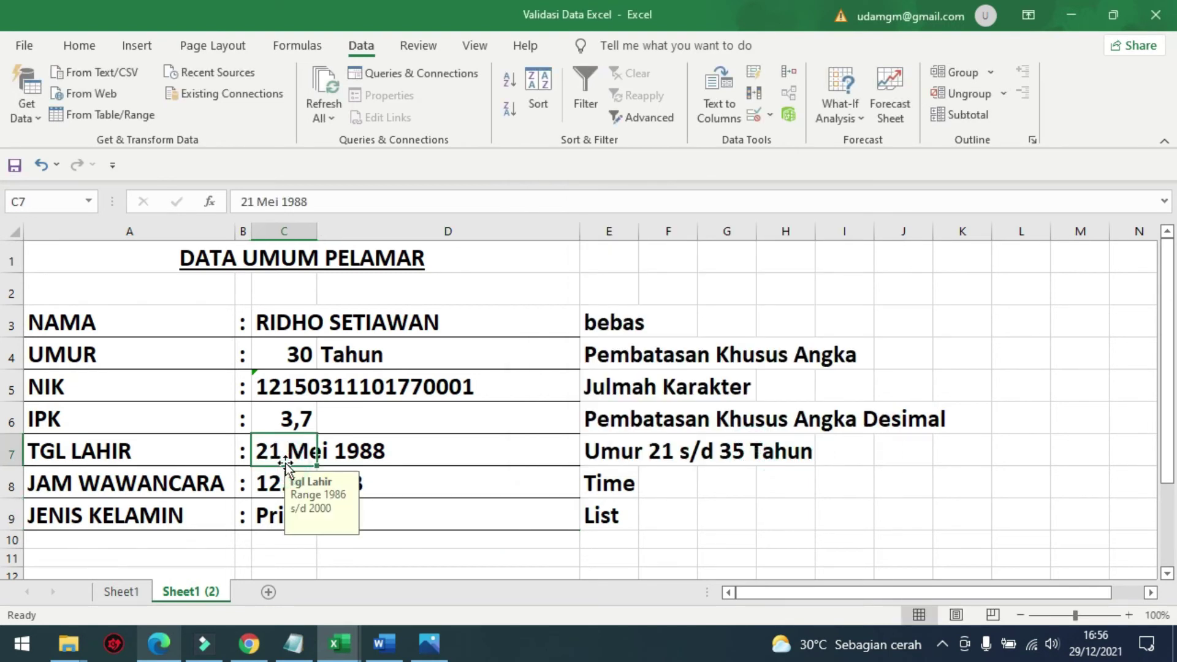
text(21/0)
text(5/19)
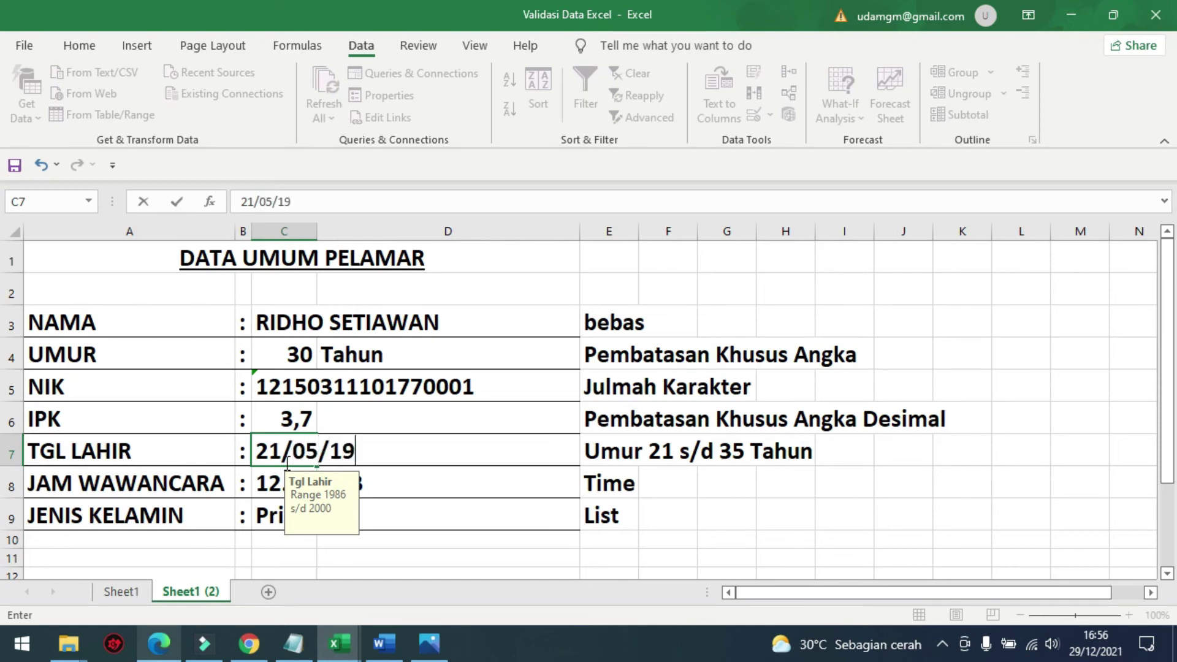
text(80)
key(Return)
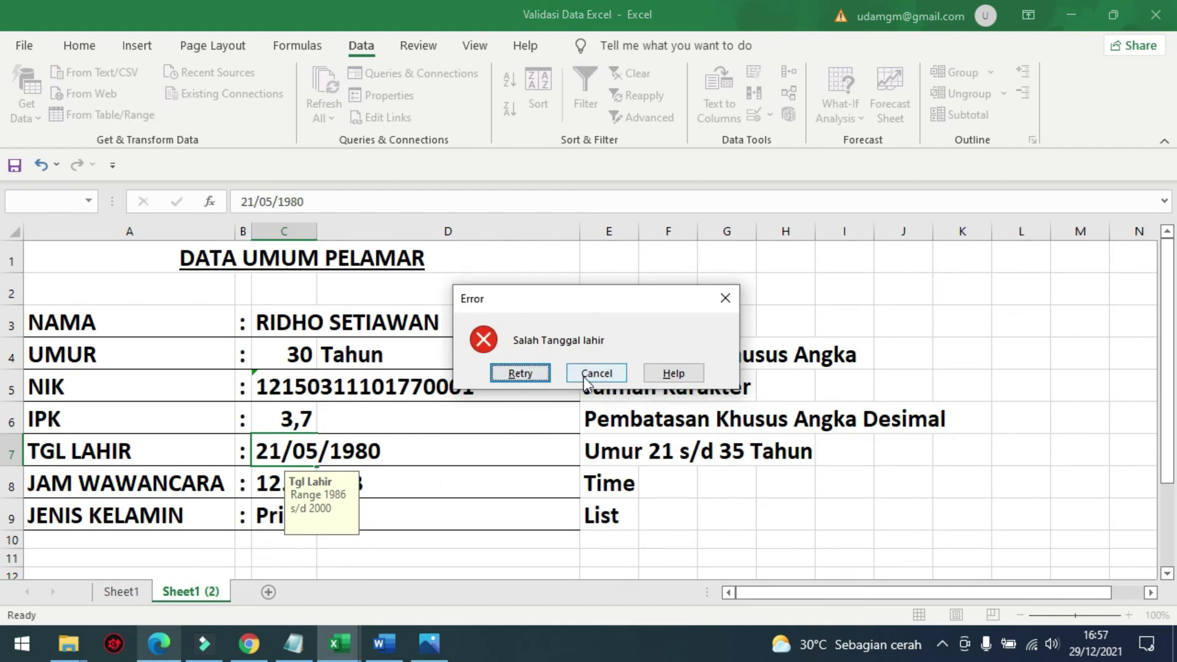
Retry the entry in C7 with a birth date within the allowed range, and widen column C to fit the full date
click(520, 374)
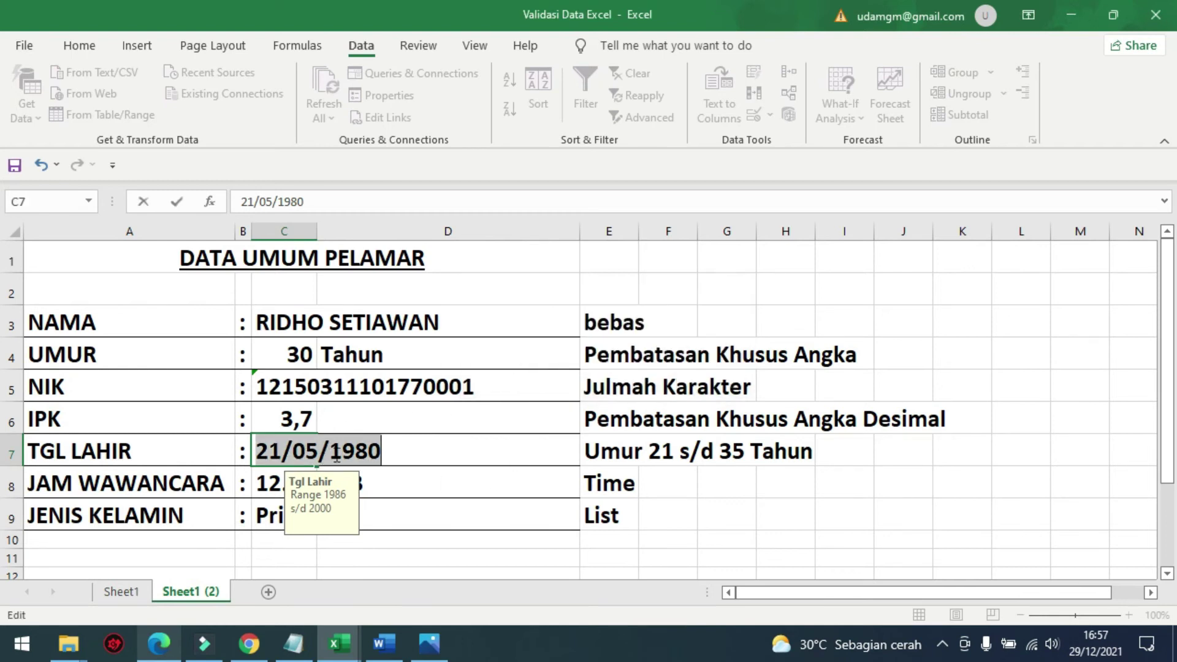
click(380, 450)
key(BackSpace)
text(7)
key(Return)
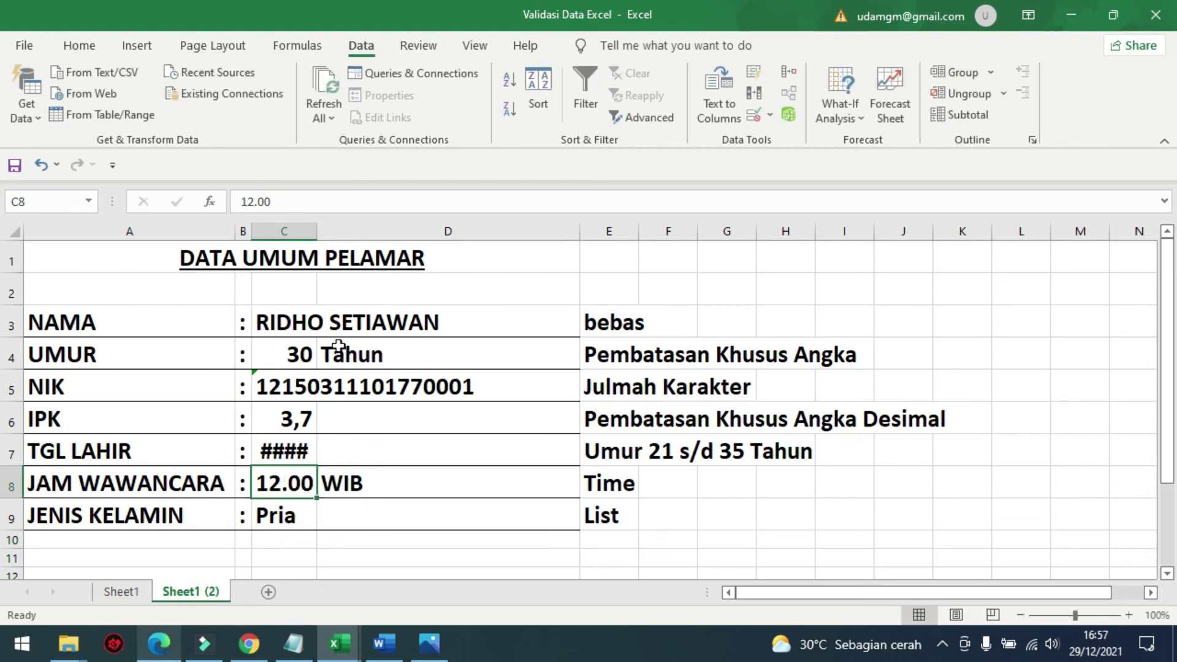
drag(317, 236, 399, 237)
click(344, 450)
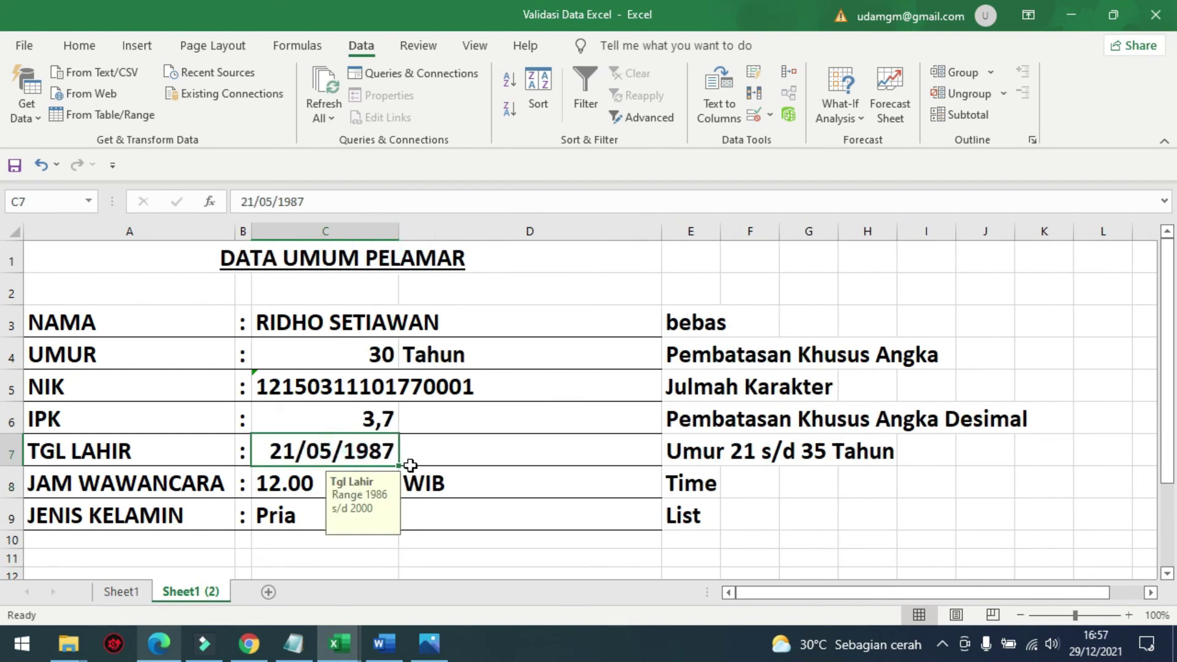
Set the JAM WAWANCARA cell C8's validation criteria to times between 12:00 and 15:00
click(294, 486)
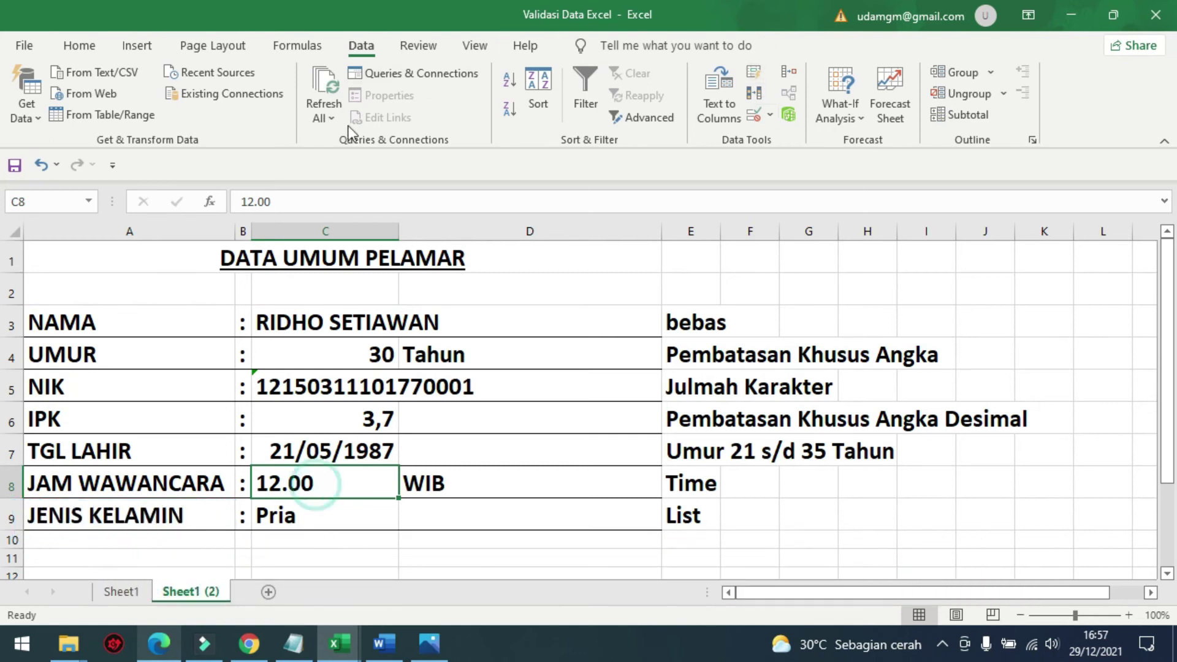
click(768, 116)
click(771, 136)
click(555, 219)
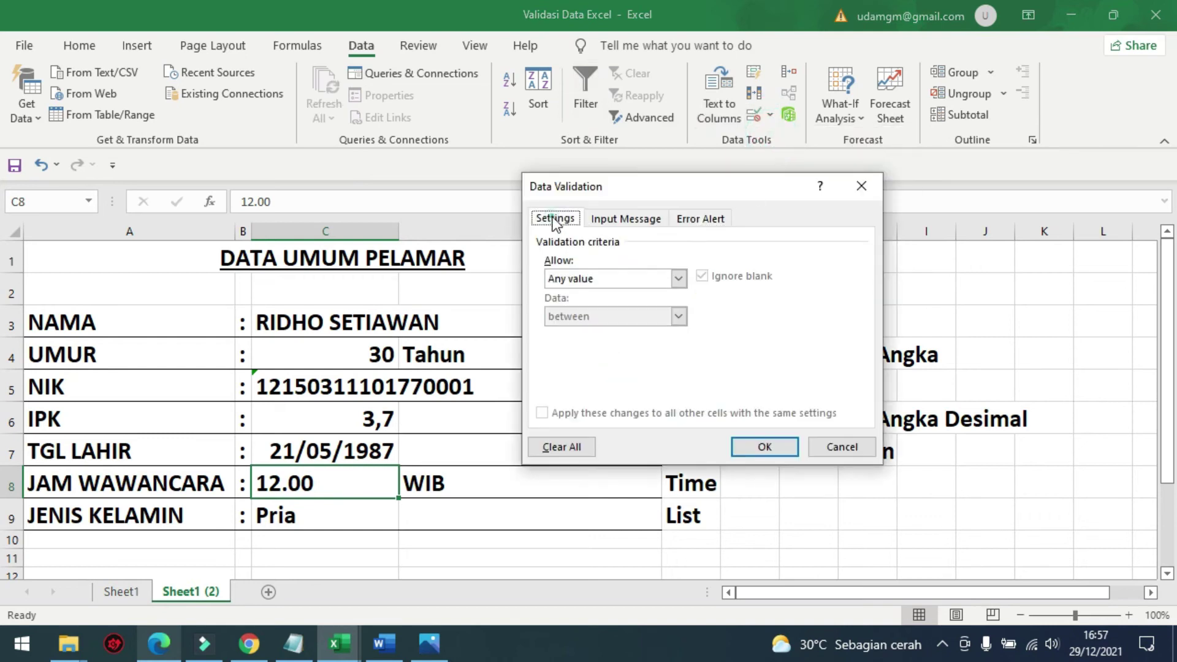
click(677, 278)
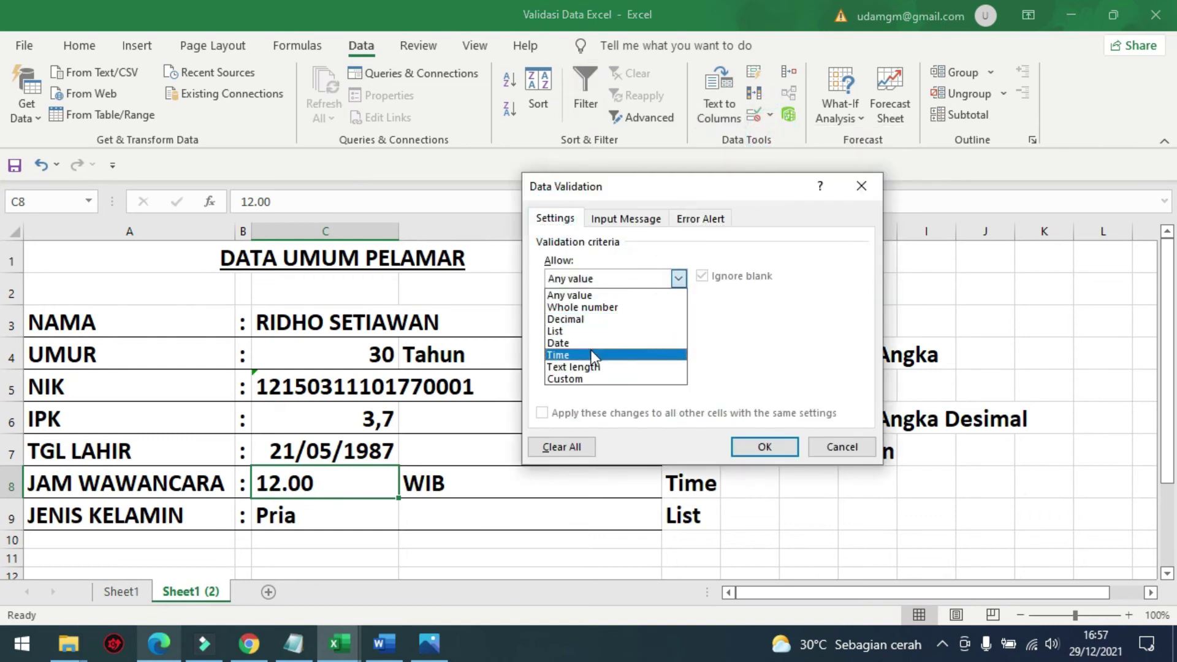
click(591, 353)
click(610, 351)
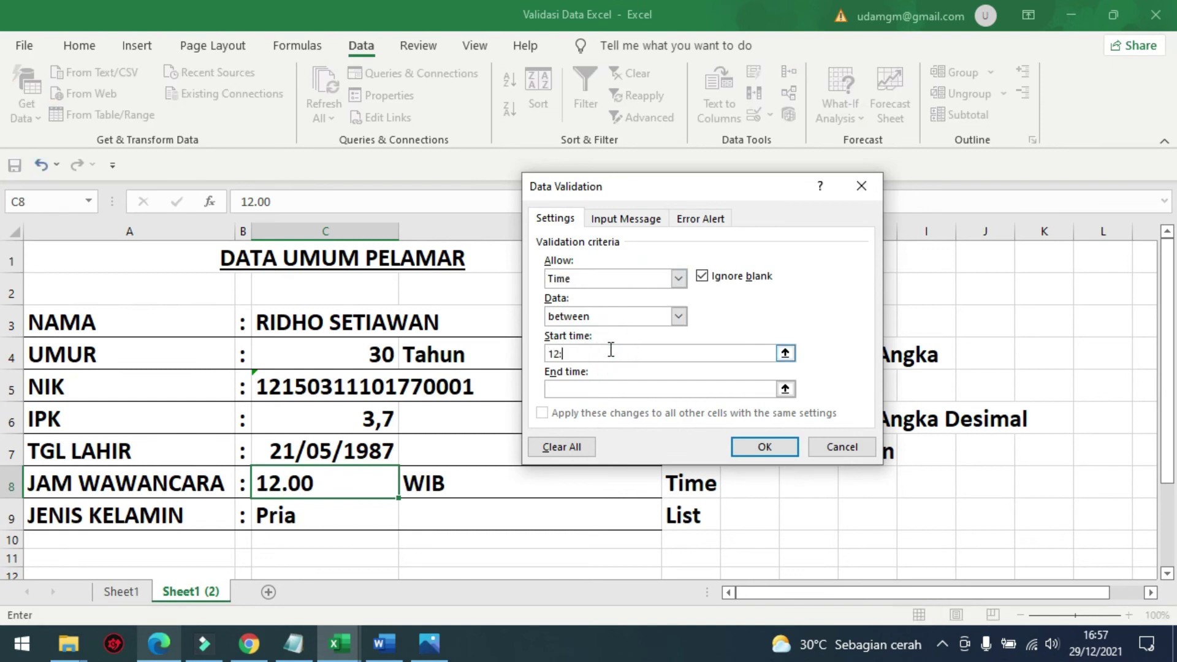
click(628, 387)
Add an input message titled "Waktu" with the text "Range 12:00 wib s/d 15:00 wib" to the interview time cell's validation
click(626, 219)
click(647, 300)
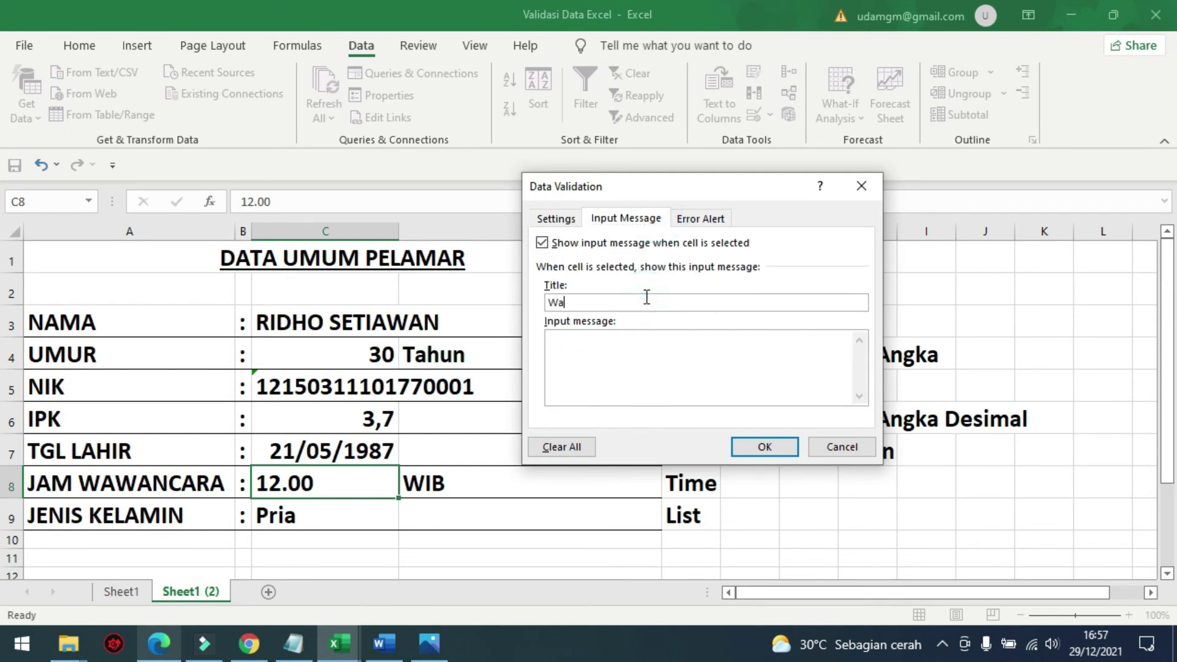
click(674, 345)
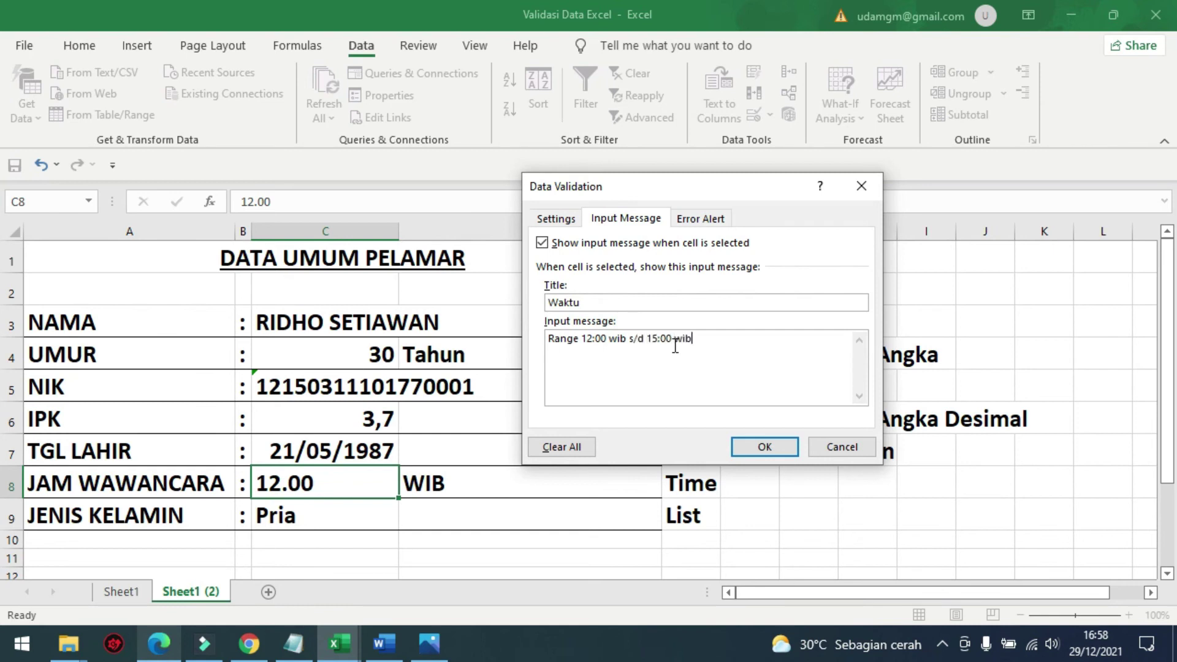
Add a Stop-style error alert titled "Error" with a message beginning "Salah memasuk" and apply the interview time validation
click(699, 219)
click(729, 297)
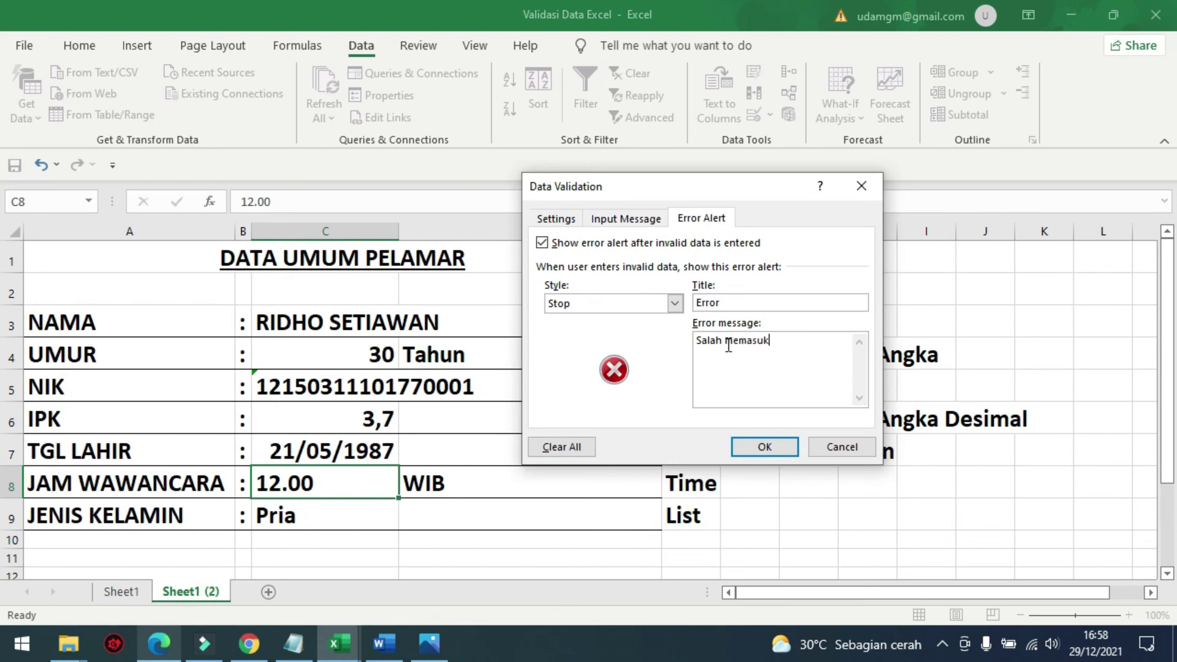
click(764, 446)
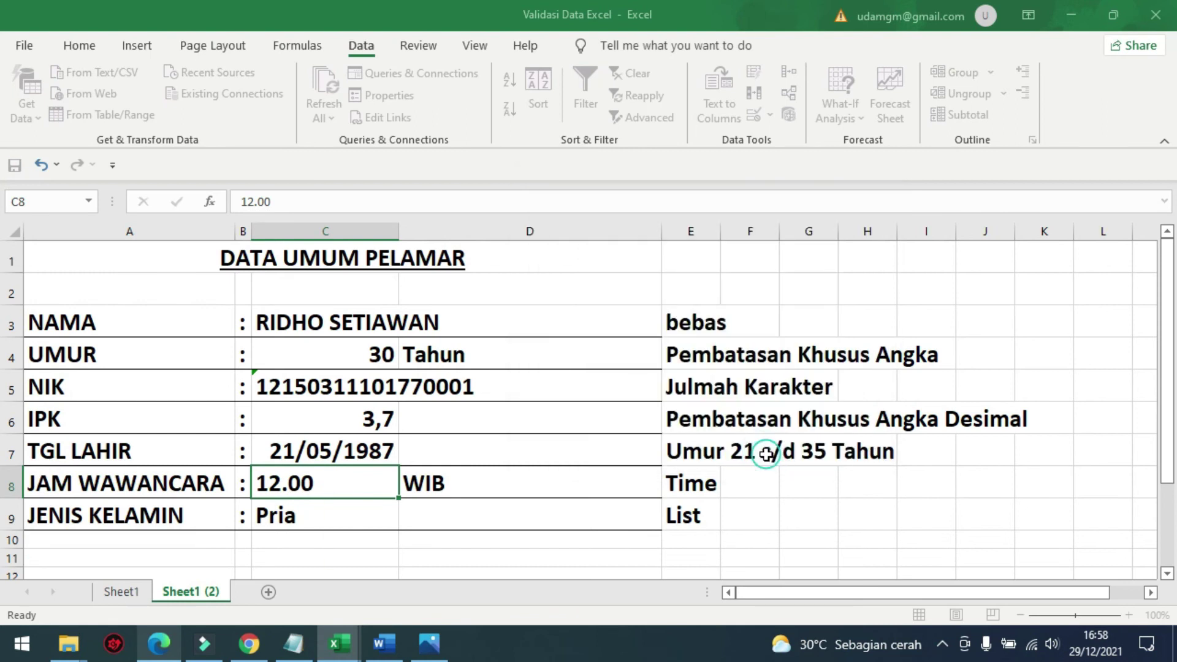
Test the interview time validation by entering the out-of-range time 15:30 in C8
click(472, 536)
click(357, 478)
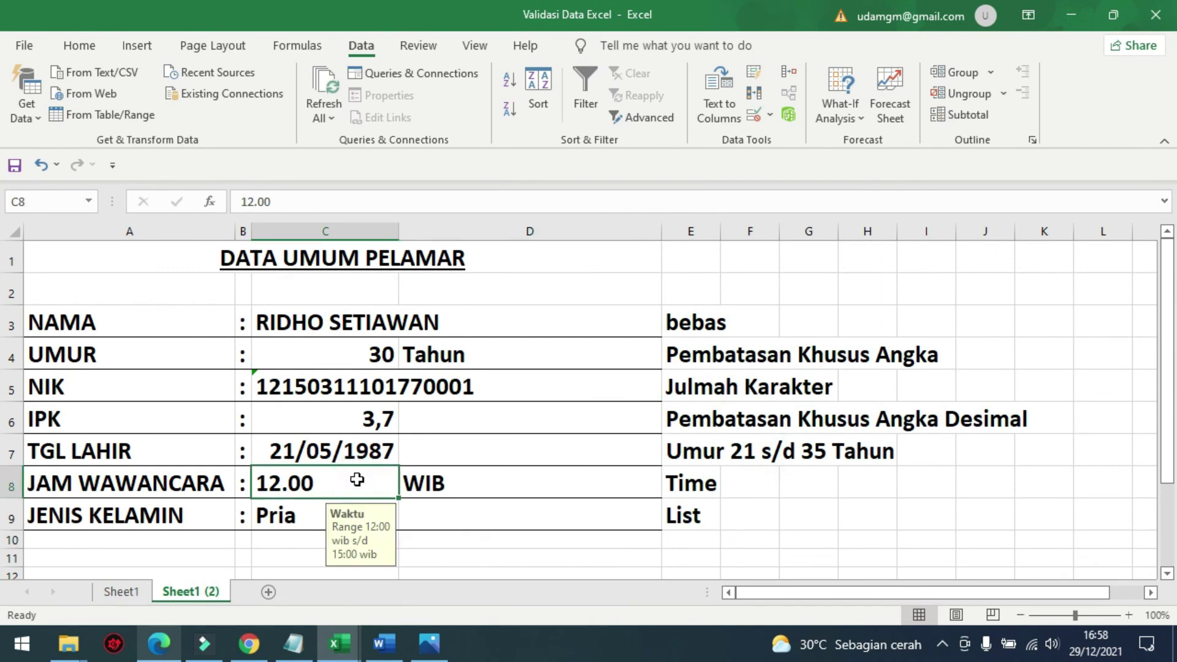
text(1)
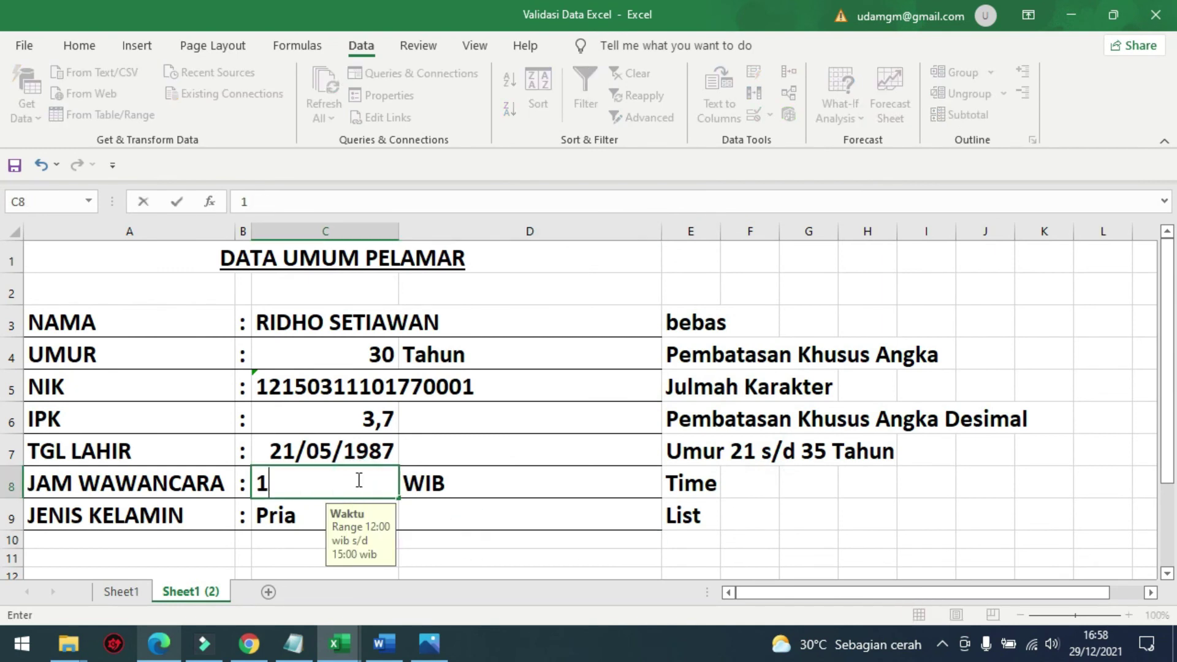
text(5:30)
key(Return)
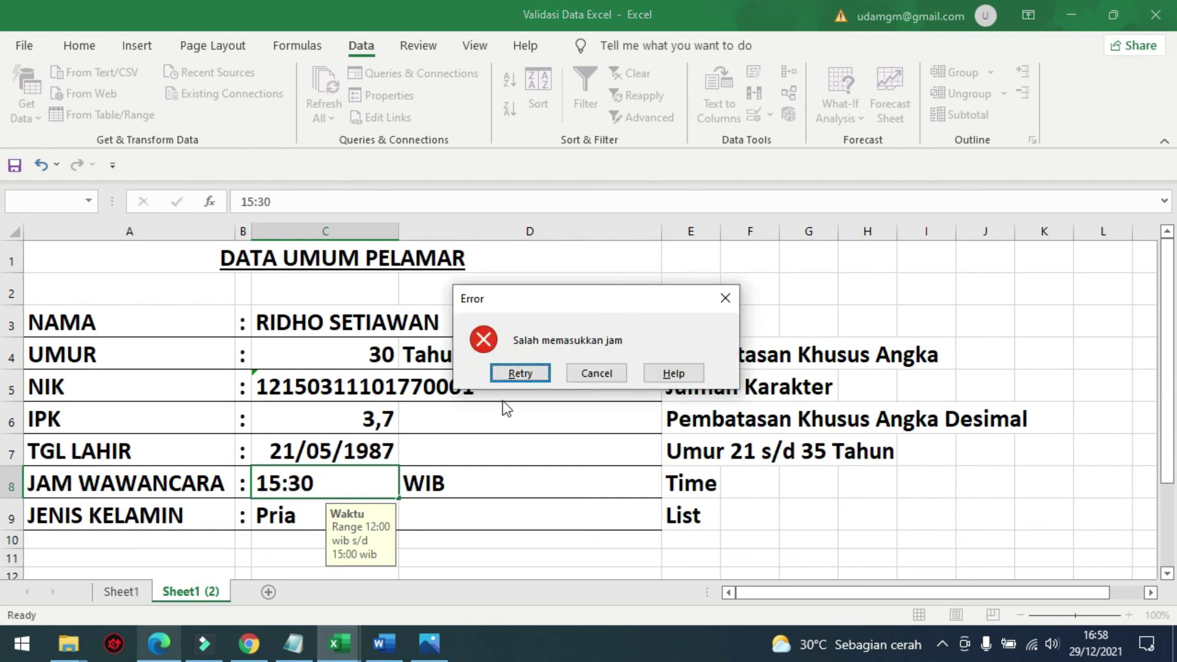
Retry the entry in C8 and correct the interview time to 15:00
click(520, 373)
click(316, 484)
key(BackSpace)
key(BackSpace)
text(00)
key(Return)
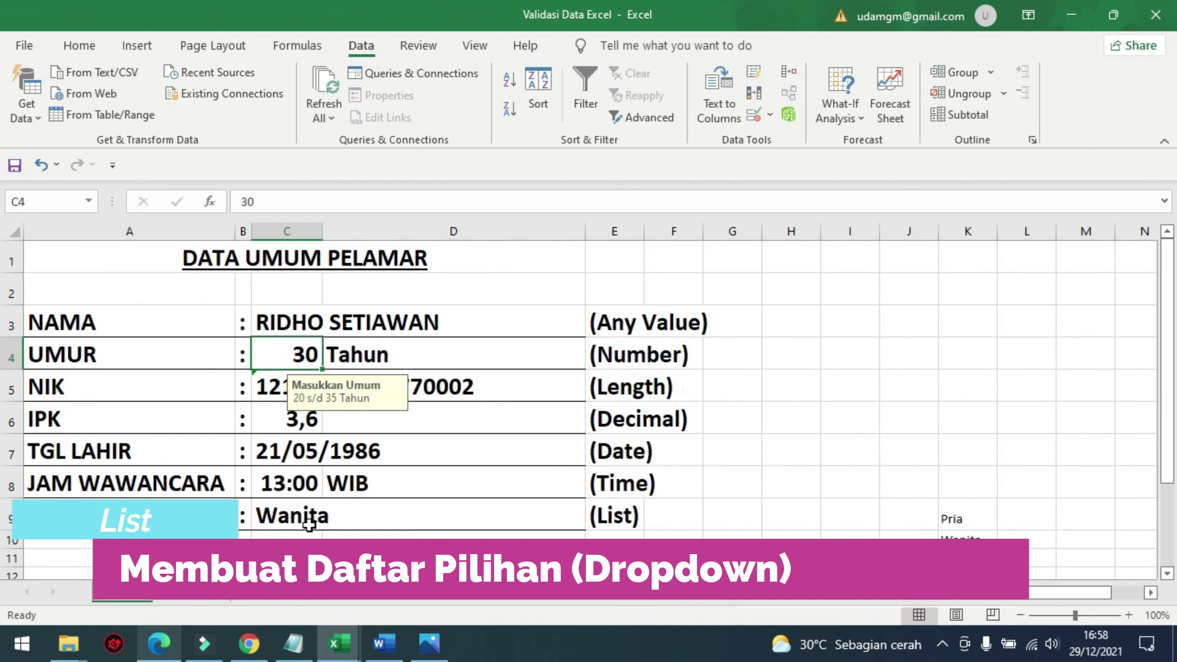
Try out the finished JENIS KELAMIN dropdown in C9 of Sheet1, choosing Pria and then Wanita
click(308, 525)
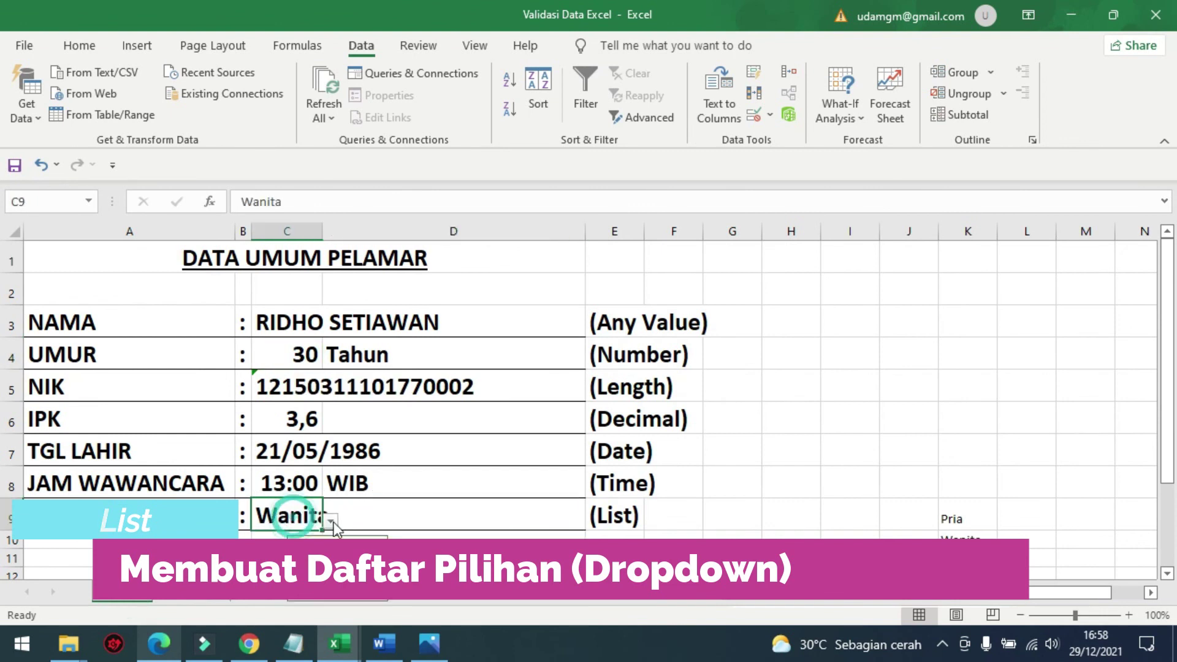
click(331, 521)
click(291, 540)
click(331, 521)
click(289, 550)
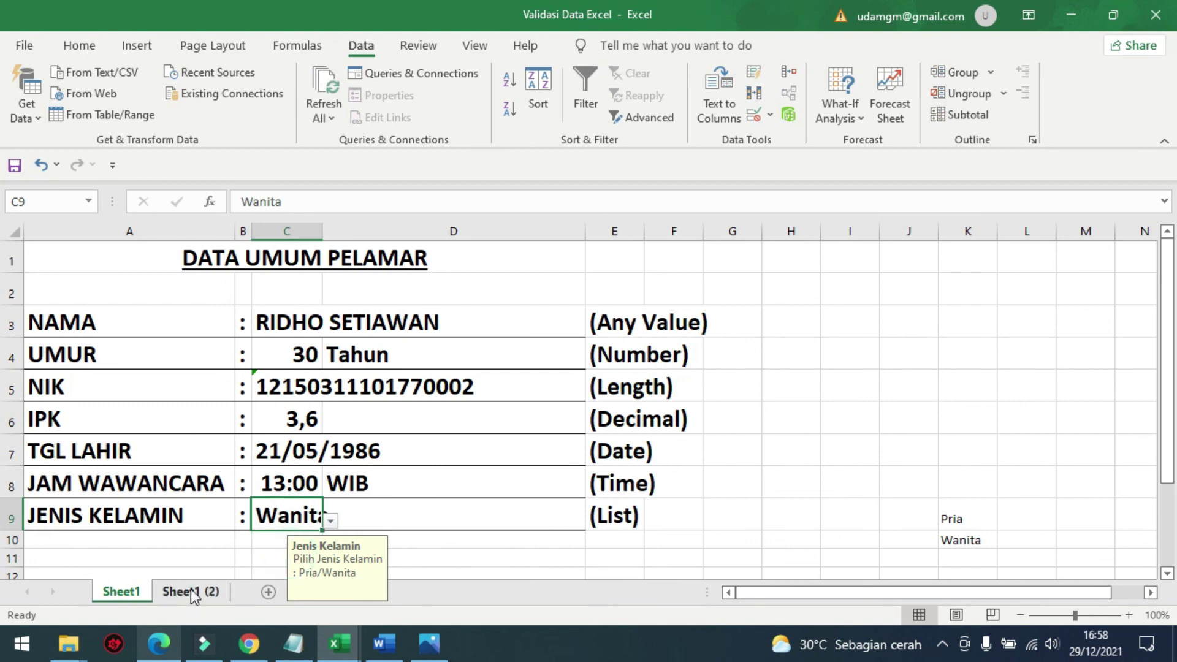
On Sheet1 (2), enter the dropdown's source values Pria in G9 and Wanita in G10
click(190, 591)
click(331, 559)
click(815, 514)
text(Pr)
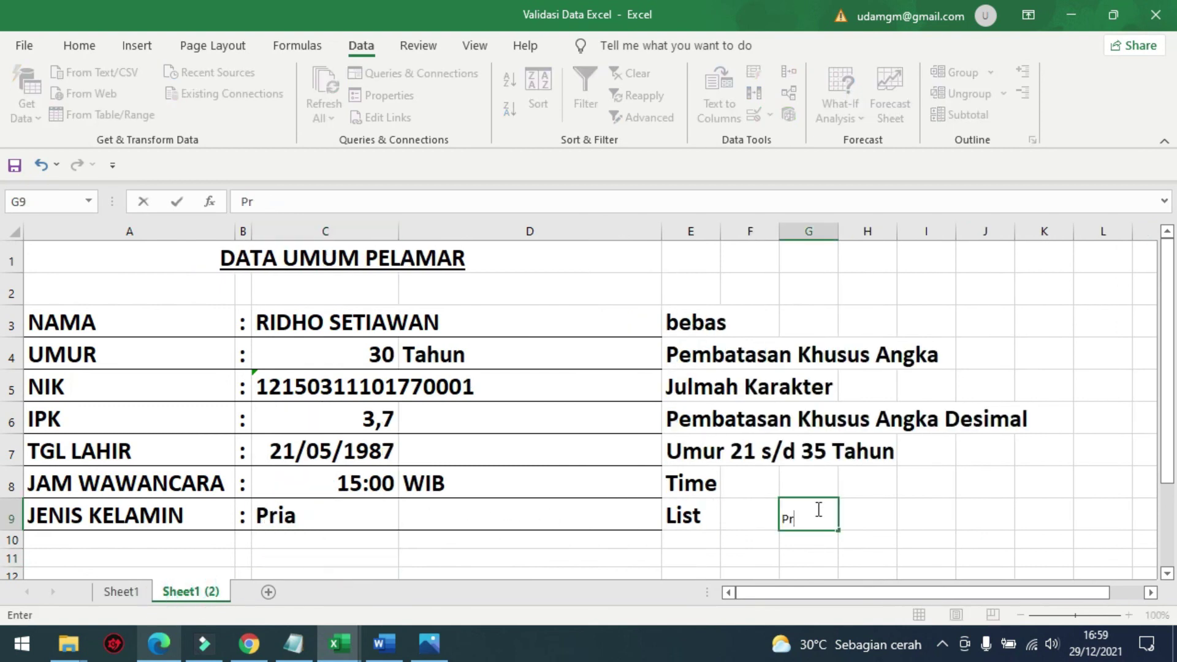
text(ia)
key(Return)
text(Wanita)
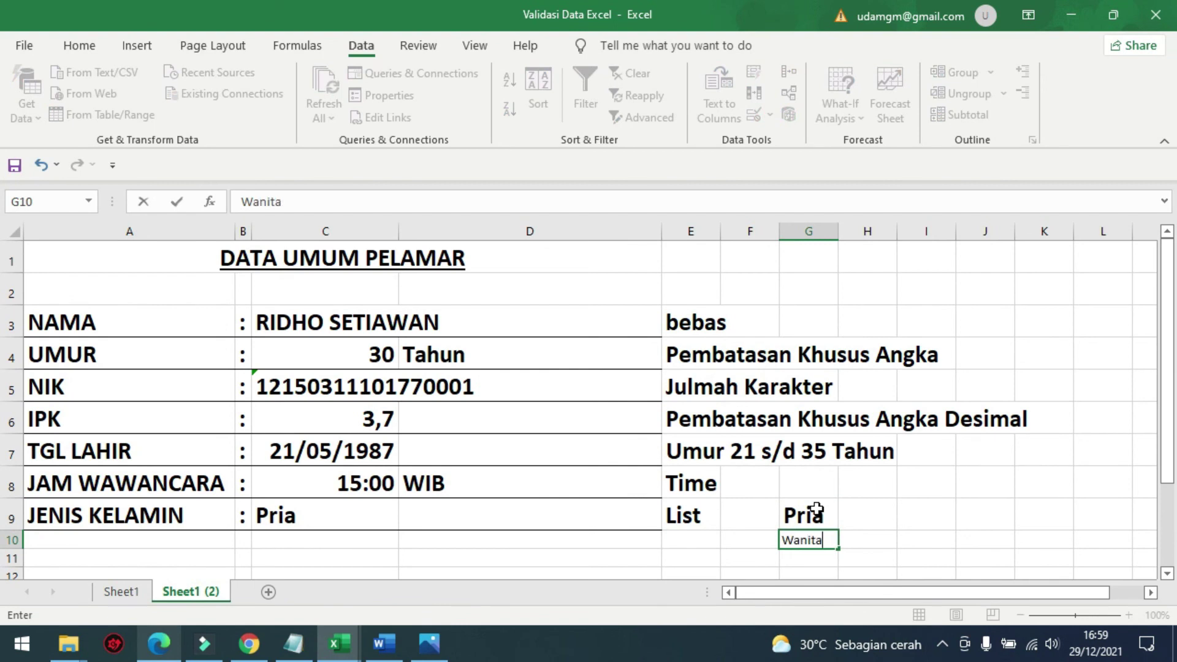
key(Return)
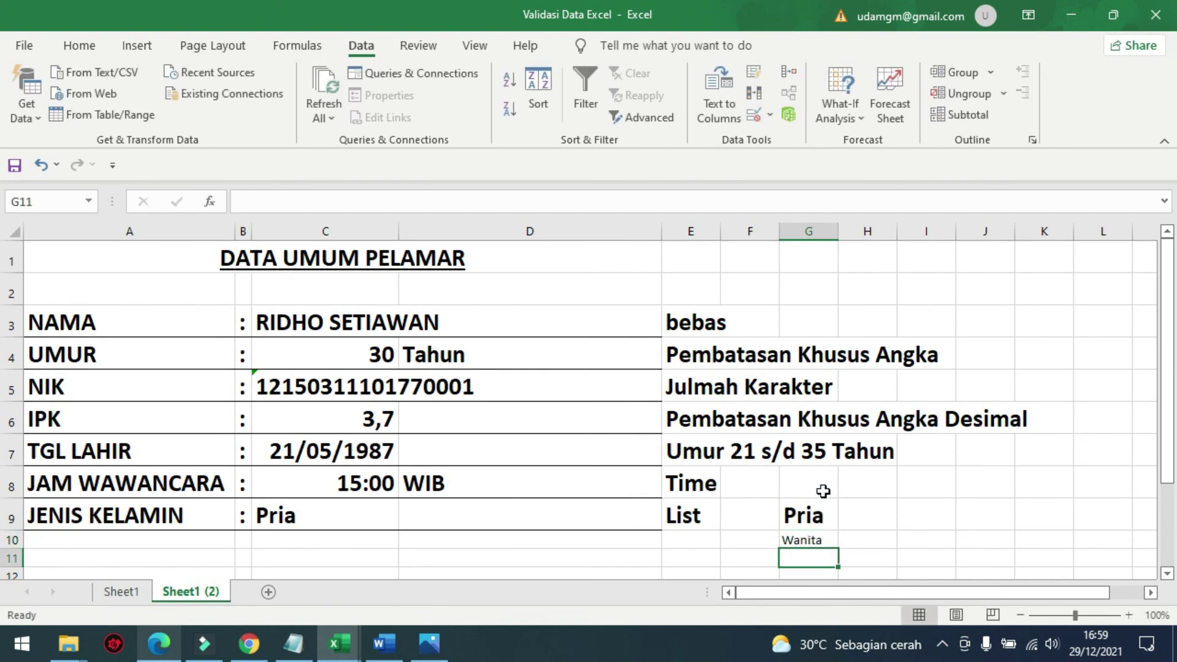
drag(817, 512, 819, 543)
click(821, 231)
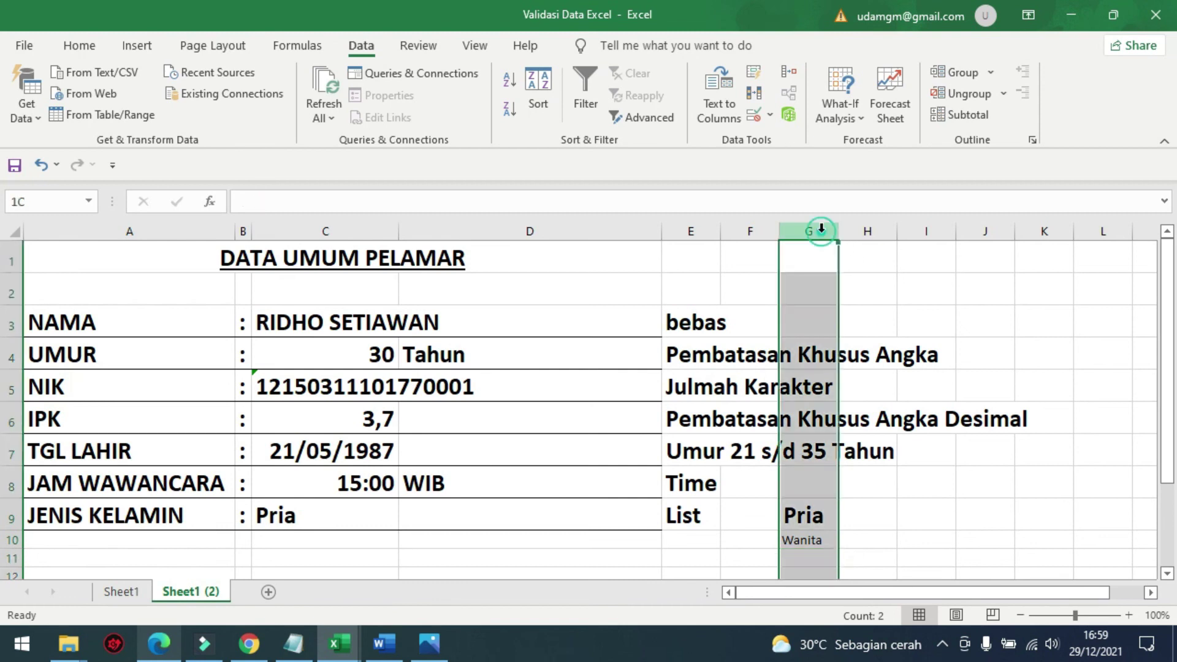
click(804, 515)
Set the JENIS KELAMIN cell C9's validation criteria to List with the source =$G$9:$G$10
click(291, 521)
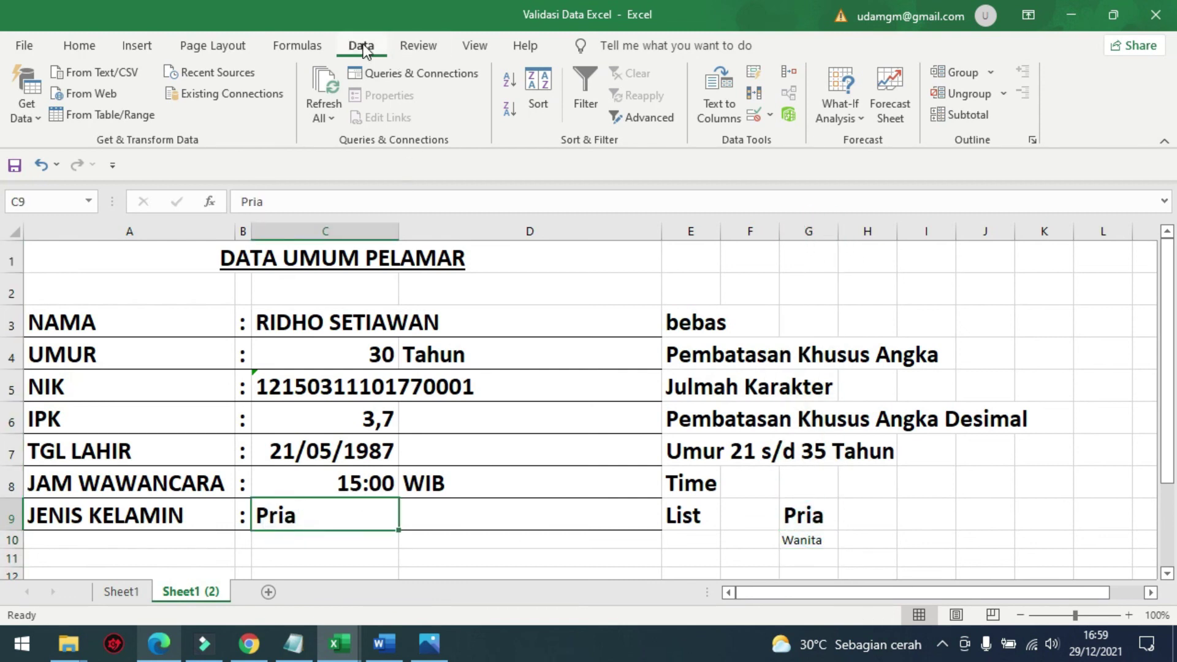
click(770, 113)
click(787, 137)
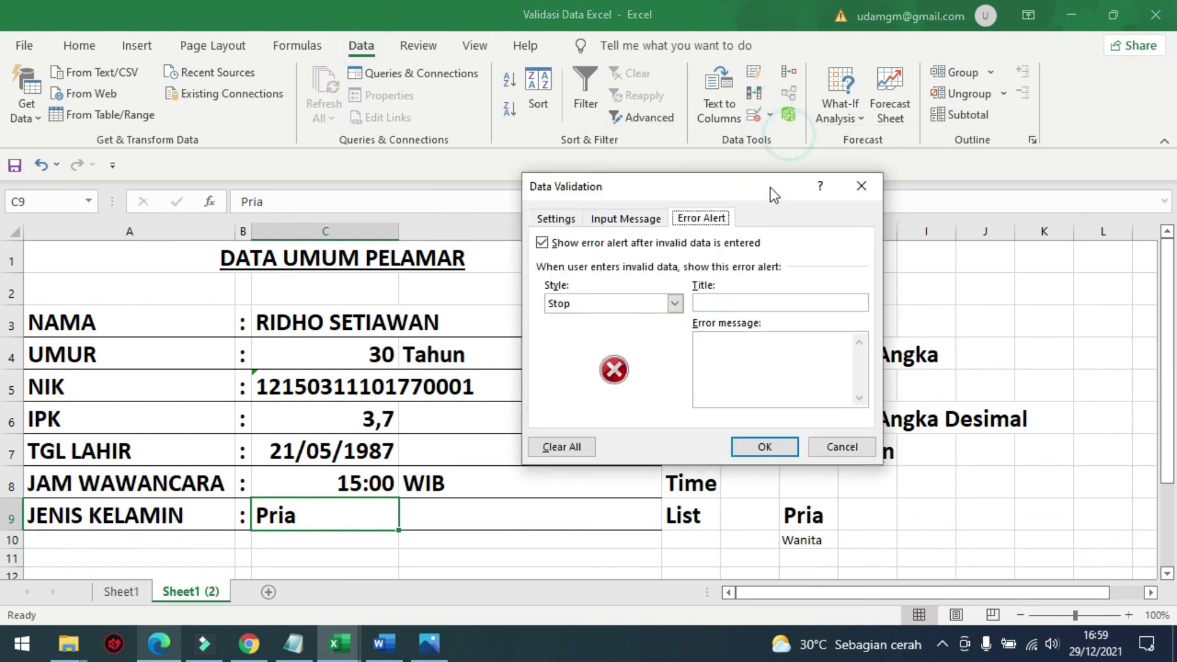
click(560, 221)
click(598, 277)
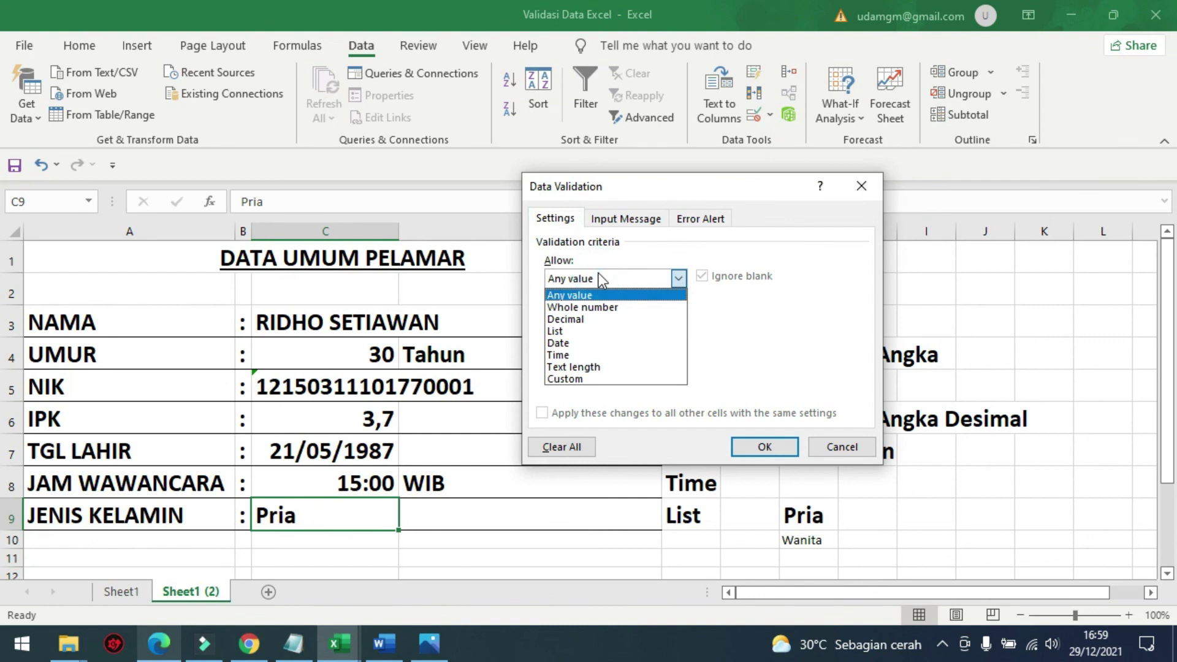
click(592, 331)
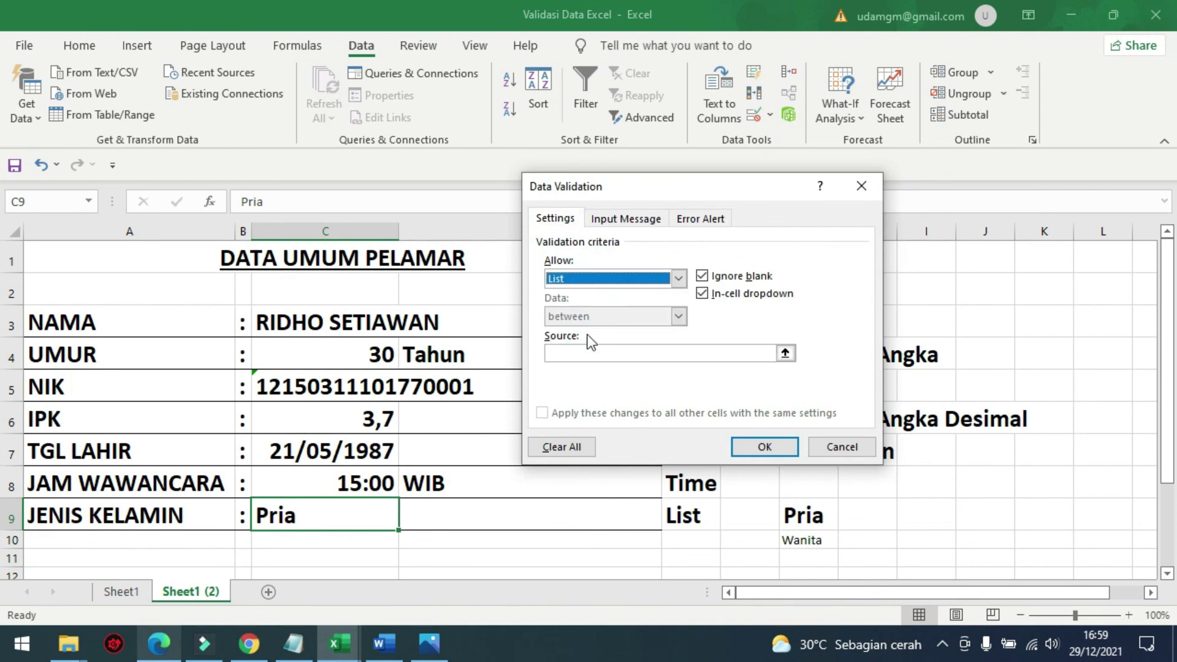
click(784, 354)
drag(797, 515, 803, 537)
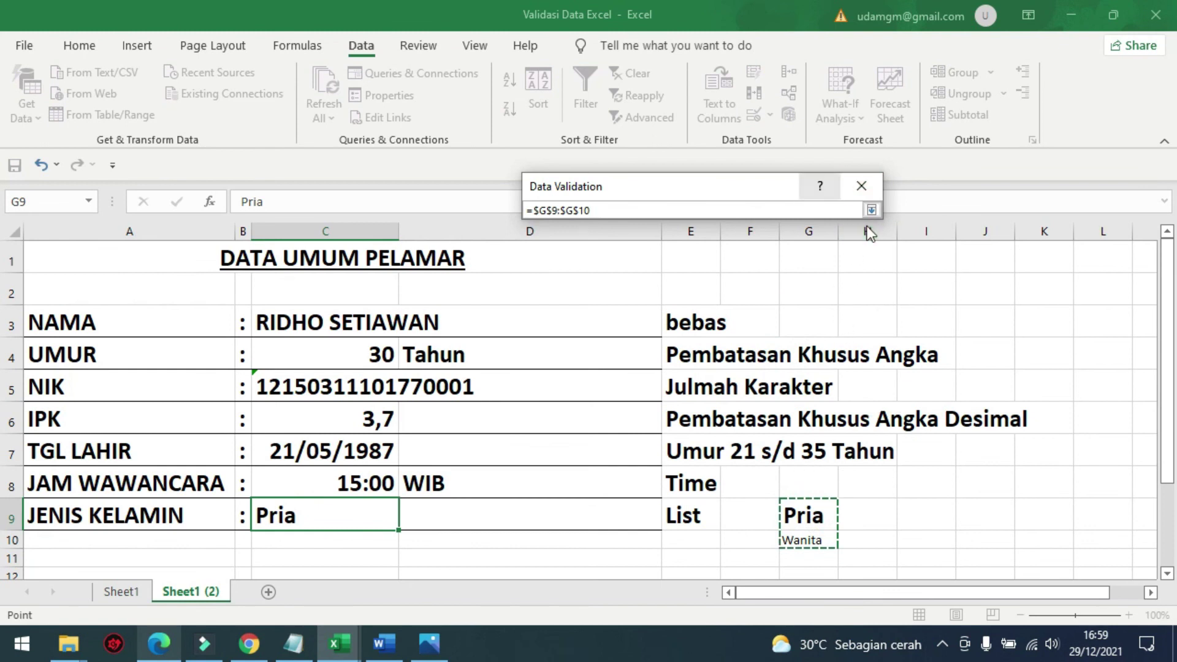
click(871, 209)
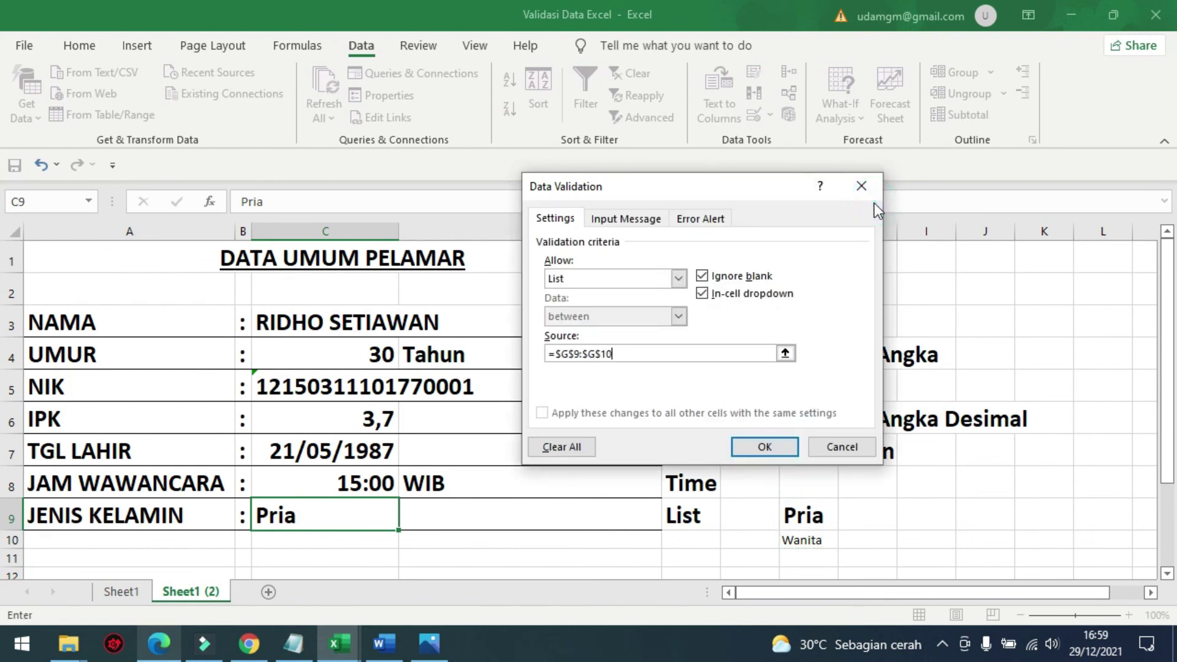
Add the input message "Pilih jenis kelamin" titled "JKelamin" and a Stop-style error message "Salah pilih" to C9's validation, and apply it
click(637, 218)
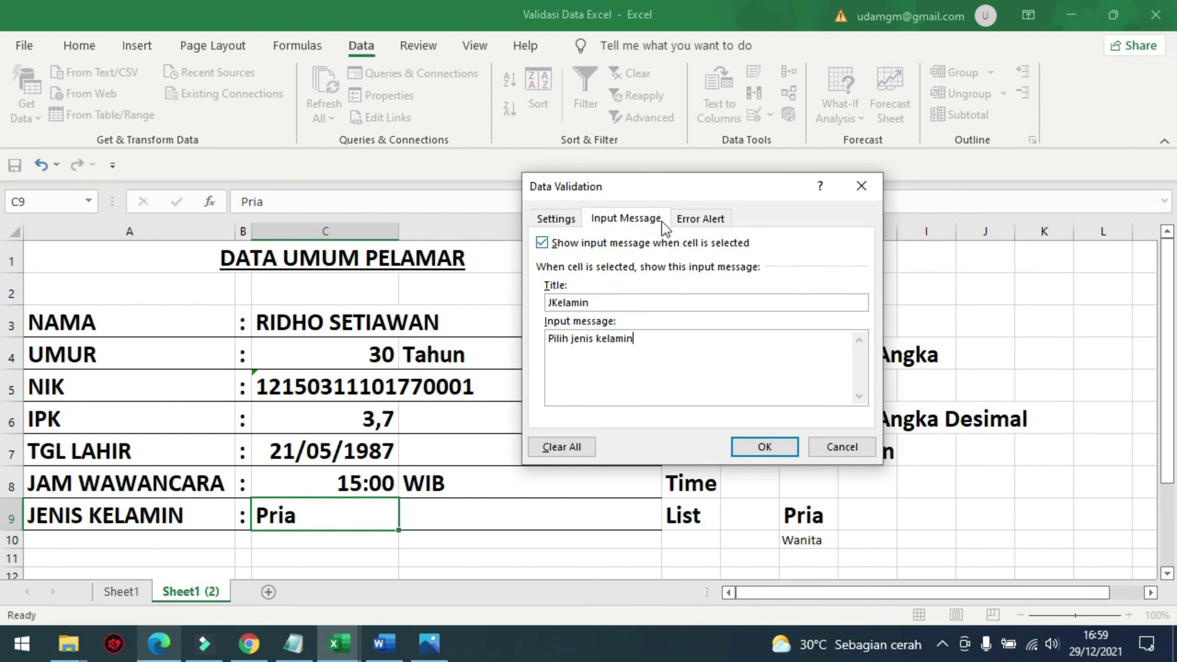
click(695, 218)
click(719, 300)
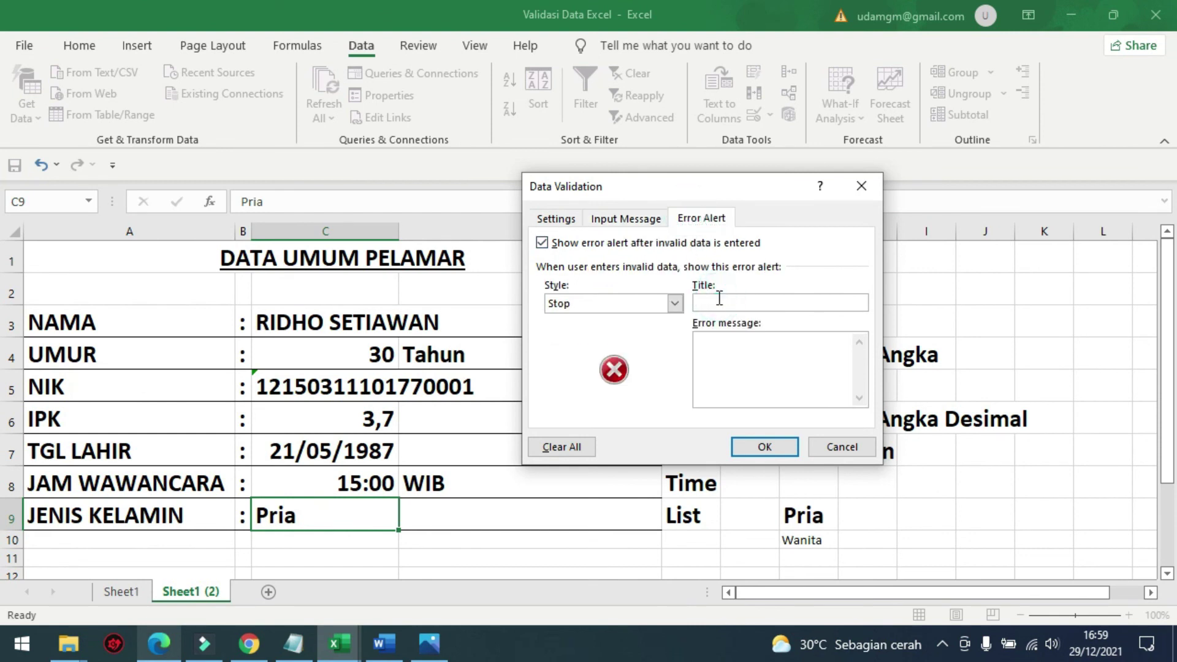
click(723, 360)
text(Salah pilih)
click(765, 447)
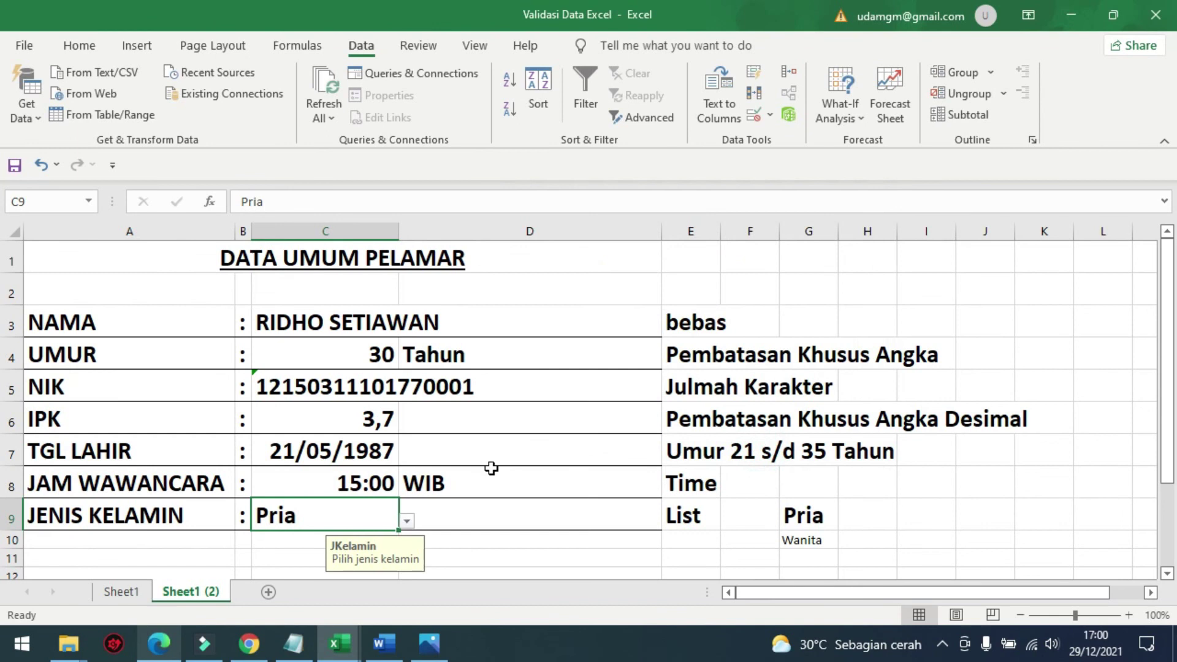
Test the gender dropdown in C9 by switching between Wanita and Pria, ending with Wanita selected
click(490, 475)
scroll(388, 483, down, 1)
scroll(388, 483, down, 1)
click(335, 316)
click(406, 328)
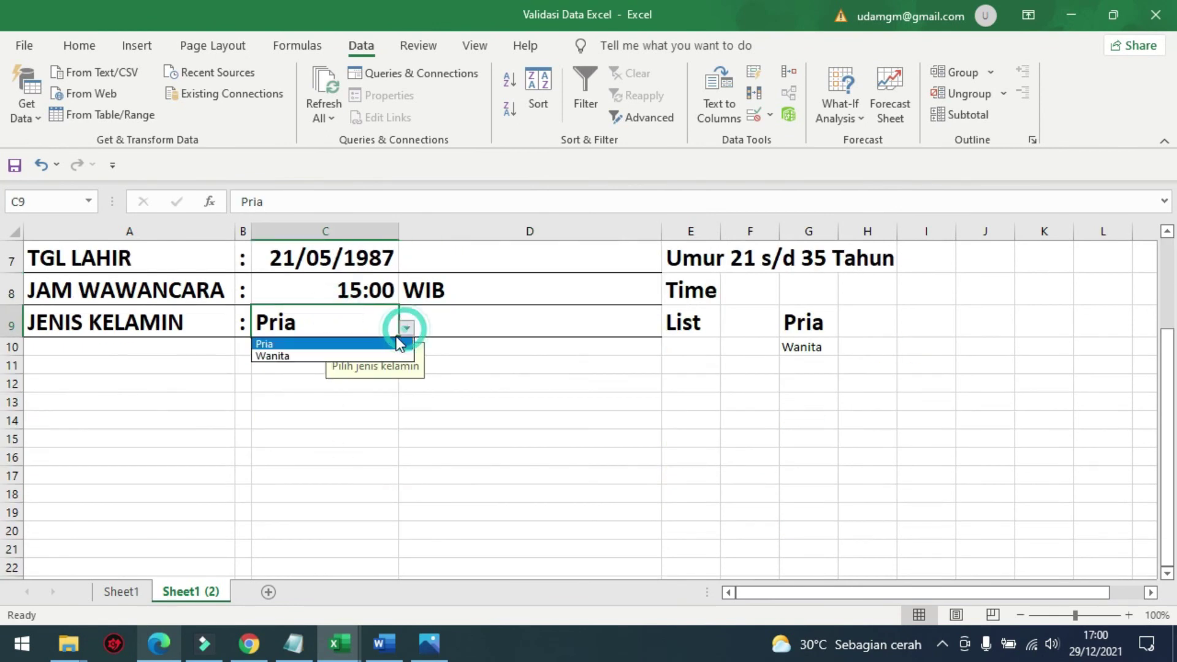
click(347, 357)
click(406, 328)
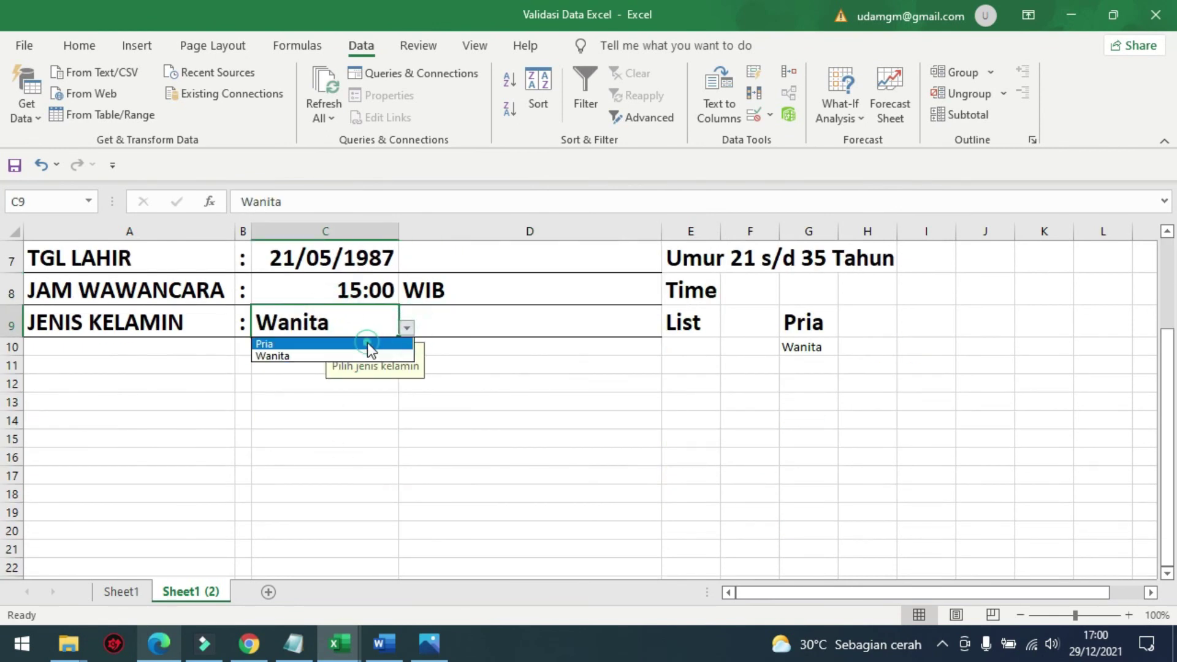
click(368, 344)
click(406, 330)
click(347, 355)
scroll(400, 379, up, 2)
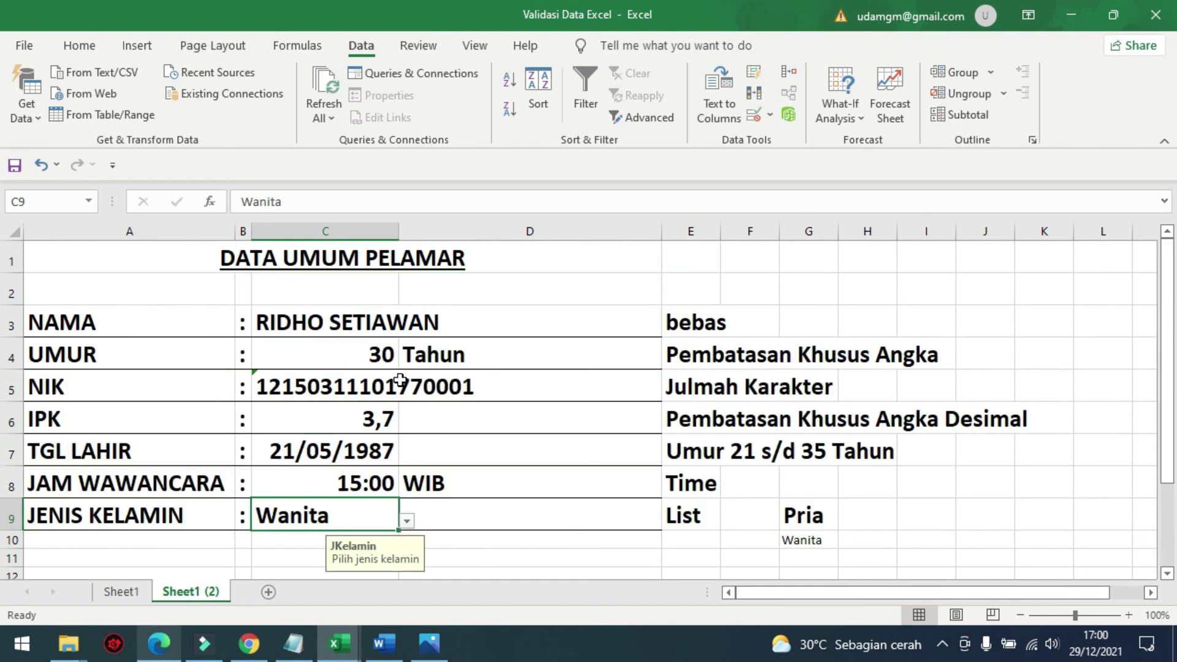
Hide column G containing the dropdown's source values, and return to Sheet1
scroll(448, 407, down, 1)
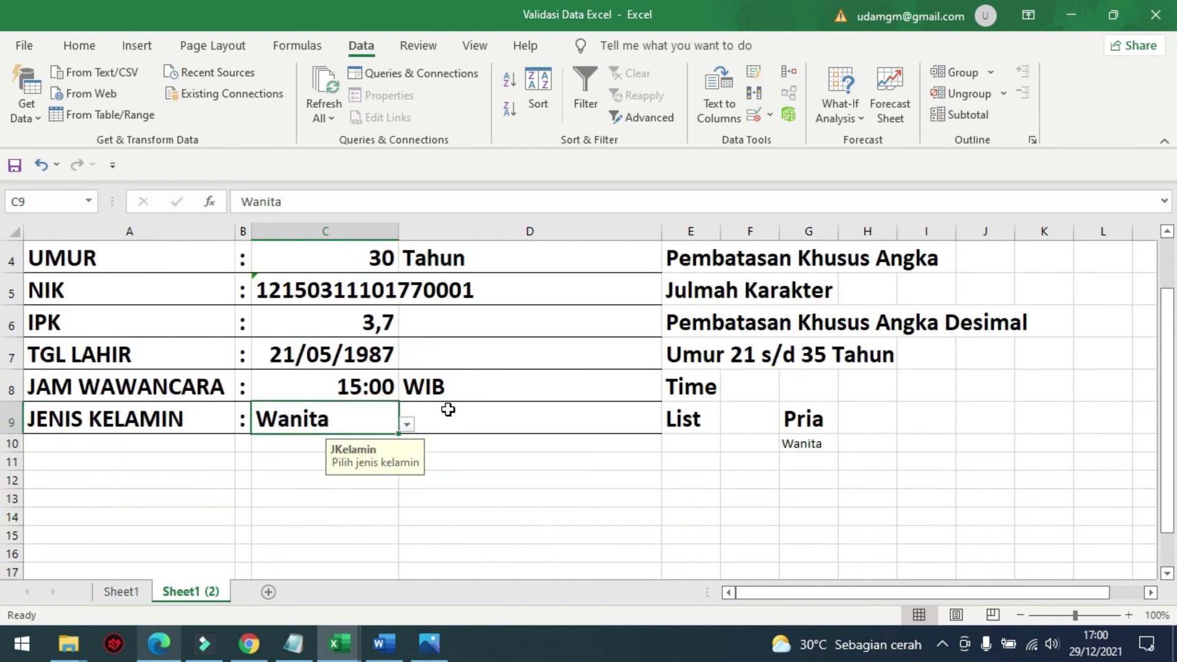
click(818, 230)
right_click(818, 229)
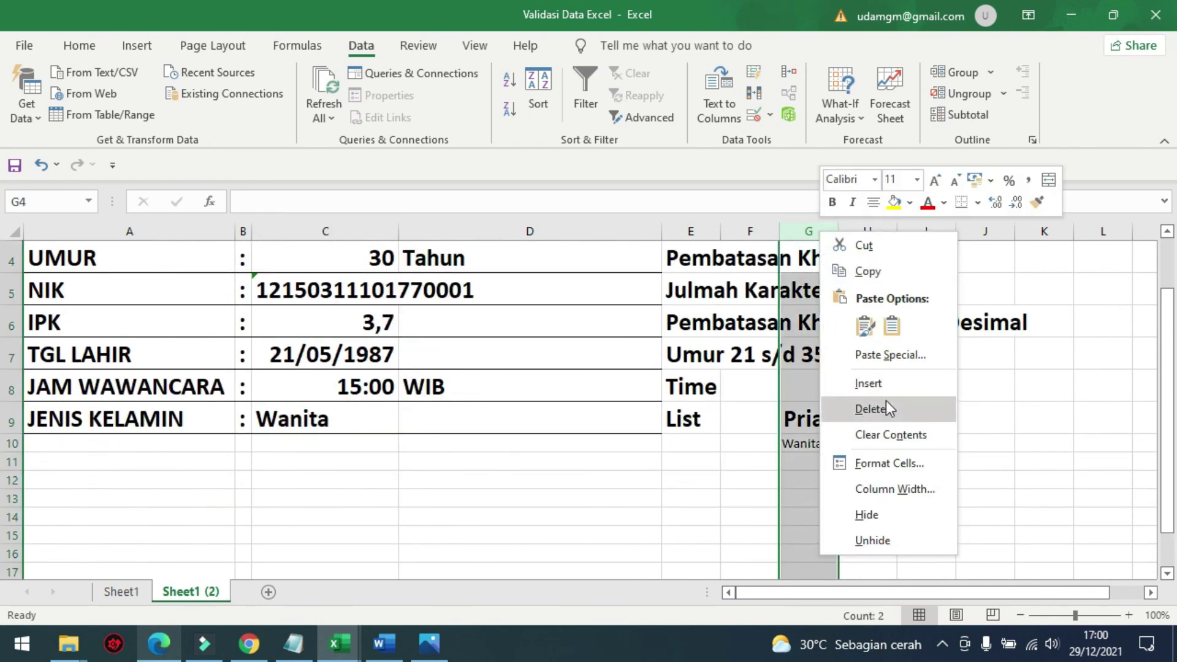
click(867, 507)
click(756, 420)
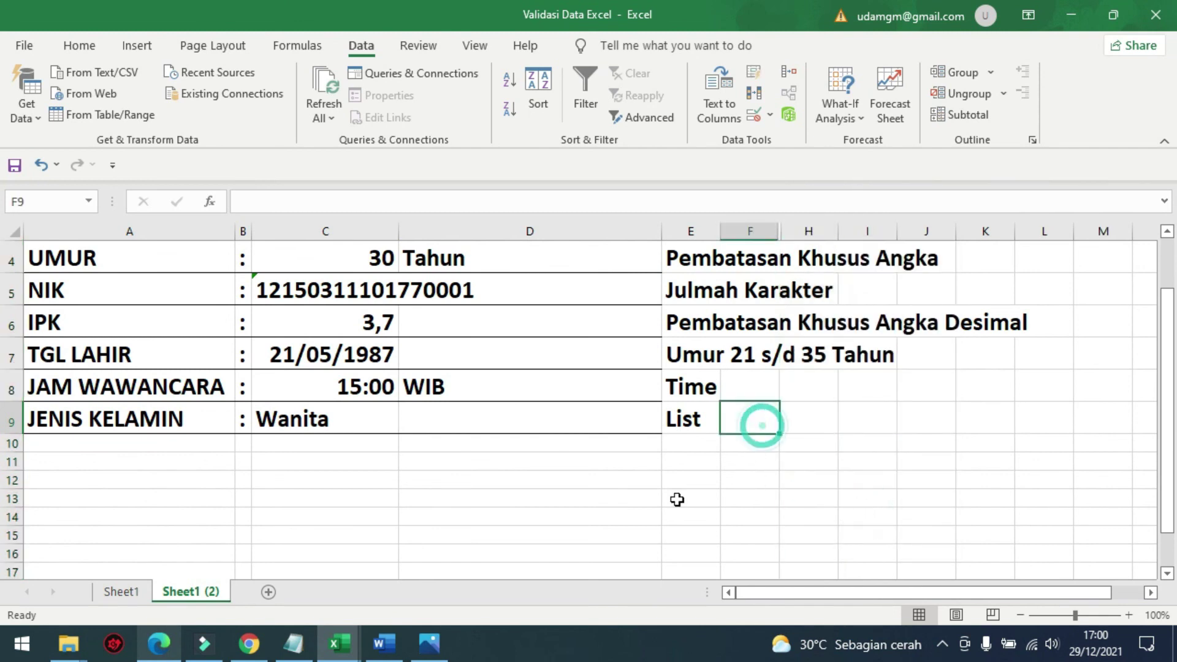
click(121, 591)
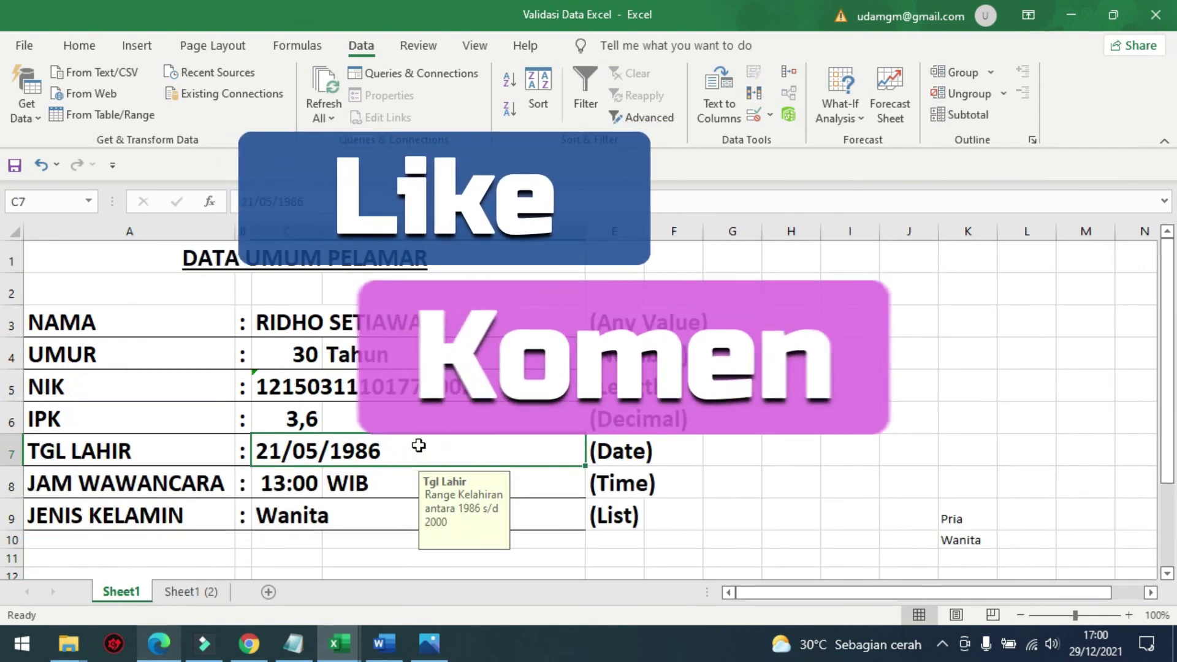